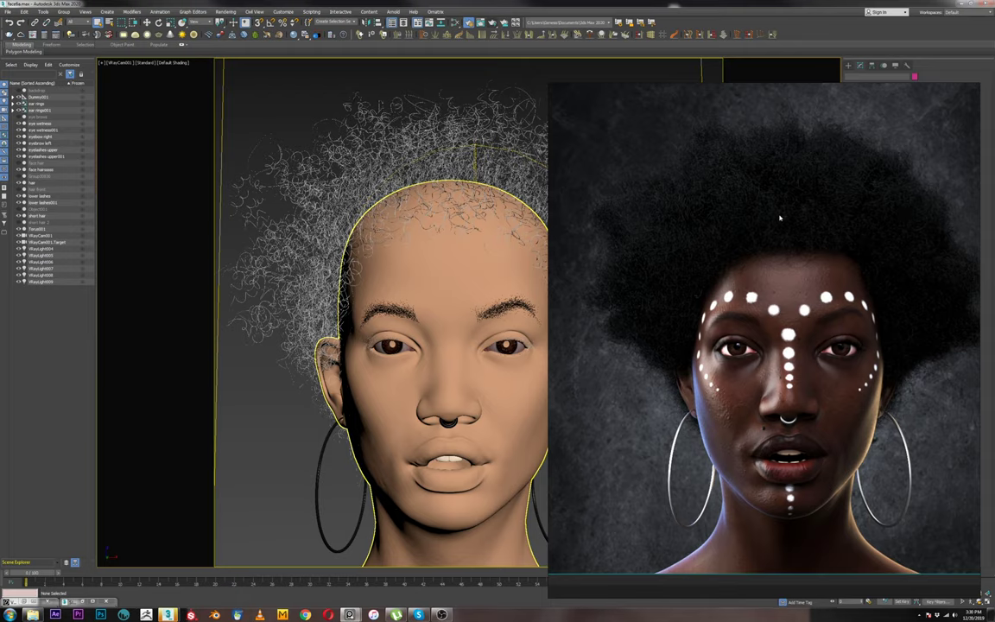
# Examine the curly afro hair and hairline in the reference render, both close up and as a whole.
pyautogui.scroll(2, 778, 229)
pyautogui.scroll(6, 768, 246)
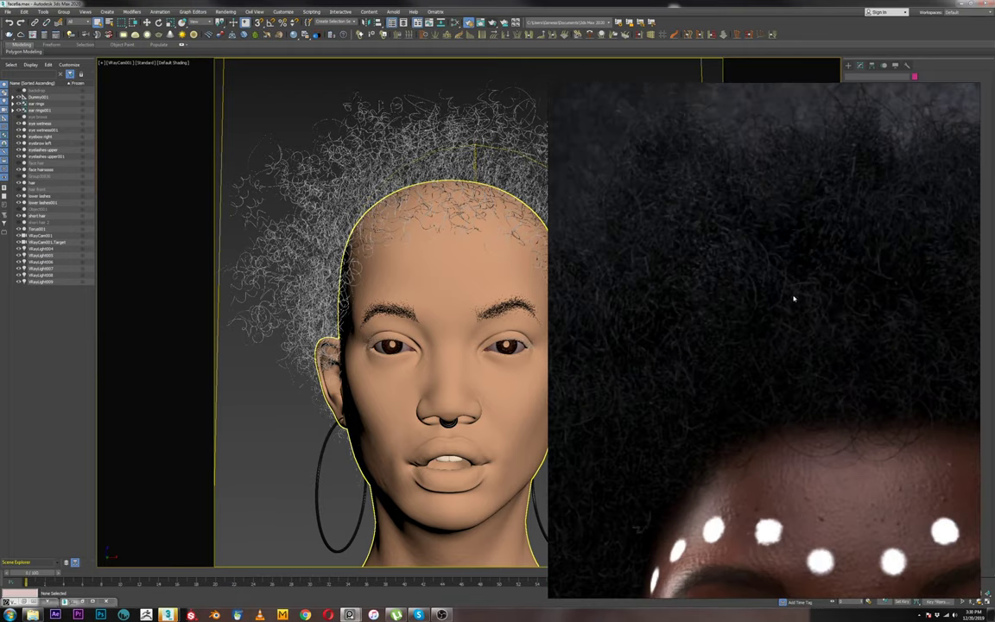
pyautogui.scroll(-3, 746, 355)
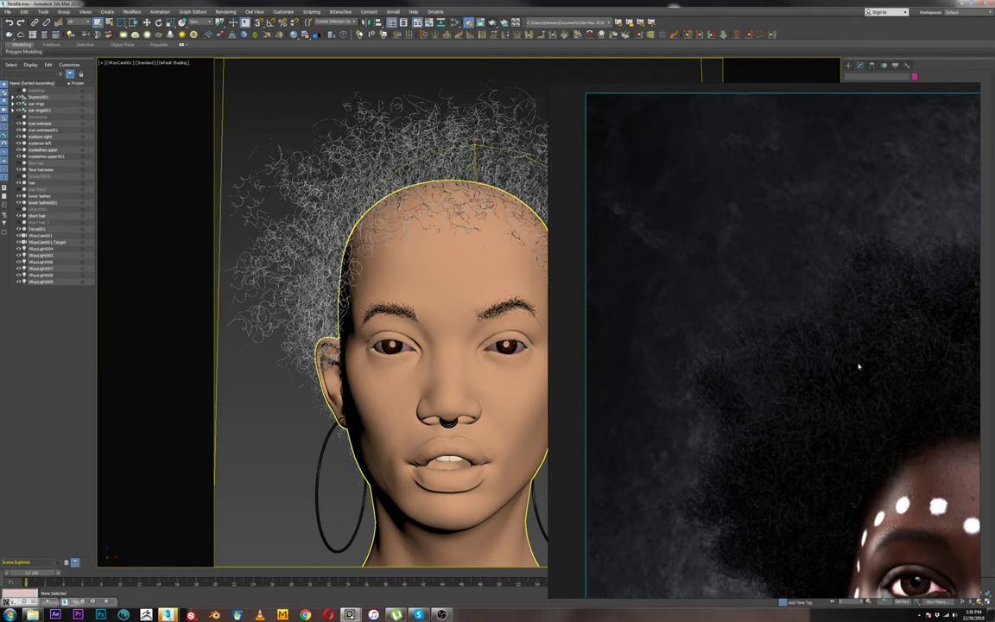
pyautogui.scroll(4, 877, 302)
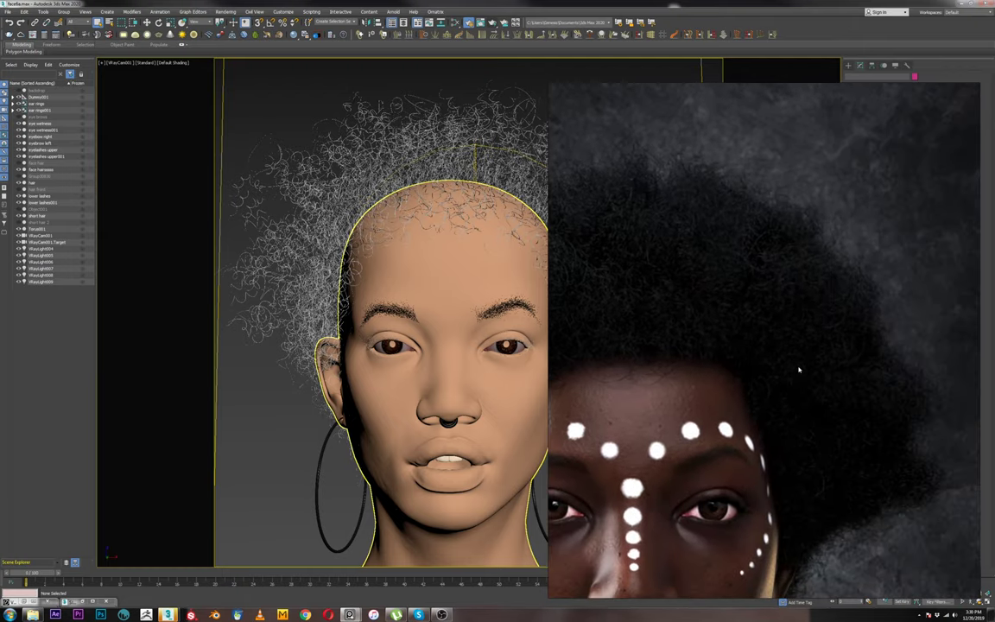
pyautogui.scroll(2, 818, 387)
pyautogui.scroll(-3, 744, 394)
pyautogui.moveTo(703, 385); pyautogui.dragTo(879, 417, button='middle')
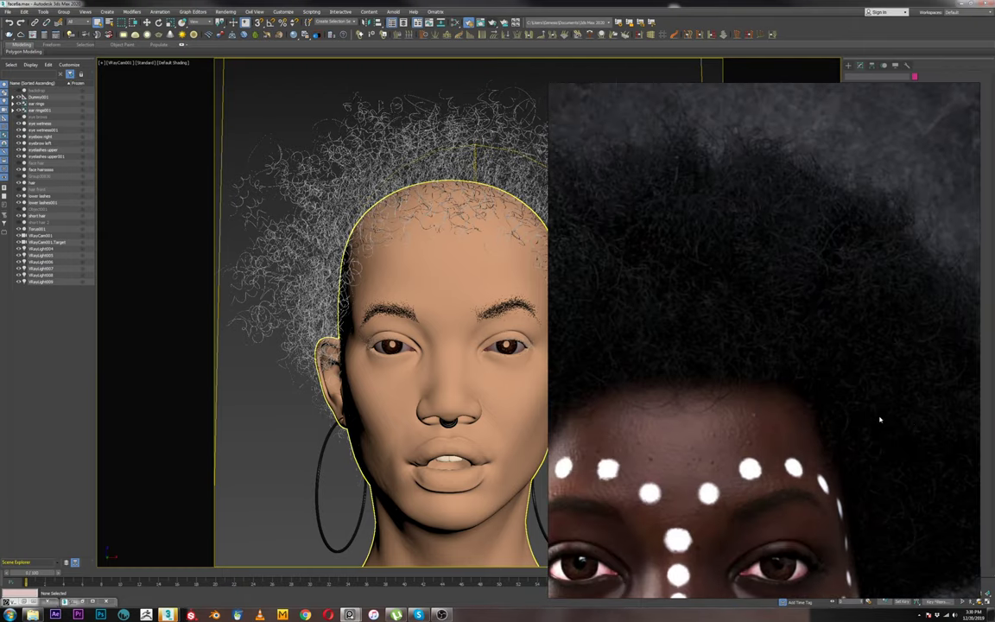
pyautogui.moveTo(667, 291); pyautogui.dragTo(684, 310, button='middle')
pyautogui.scroll(-4, 683, 309)
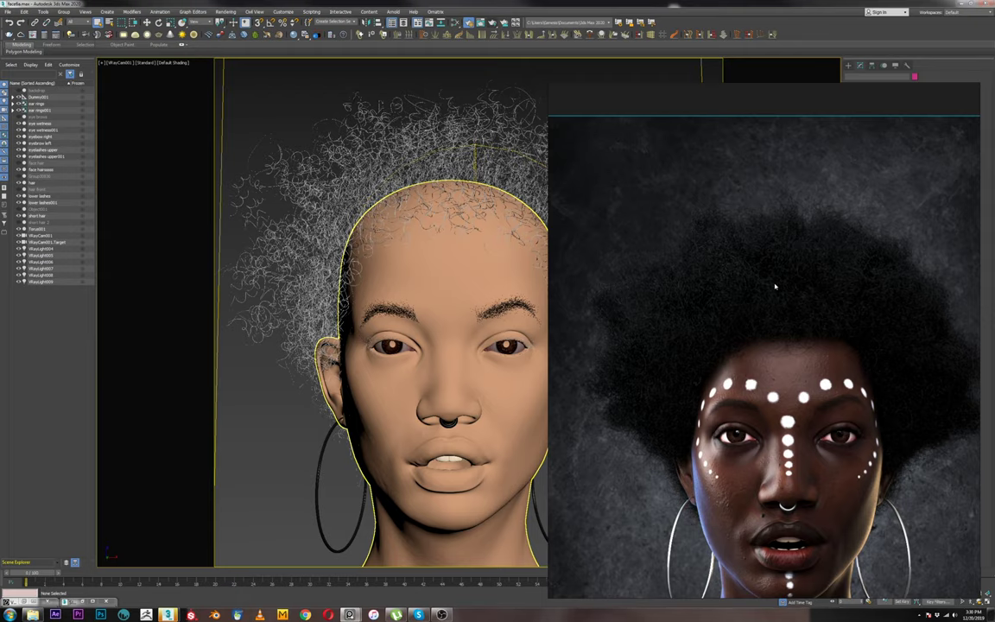
pyautogui.moveTo(815, 225); pyautogui.dragTo(834, 181, button='middle')
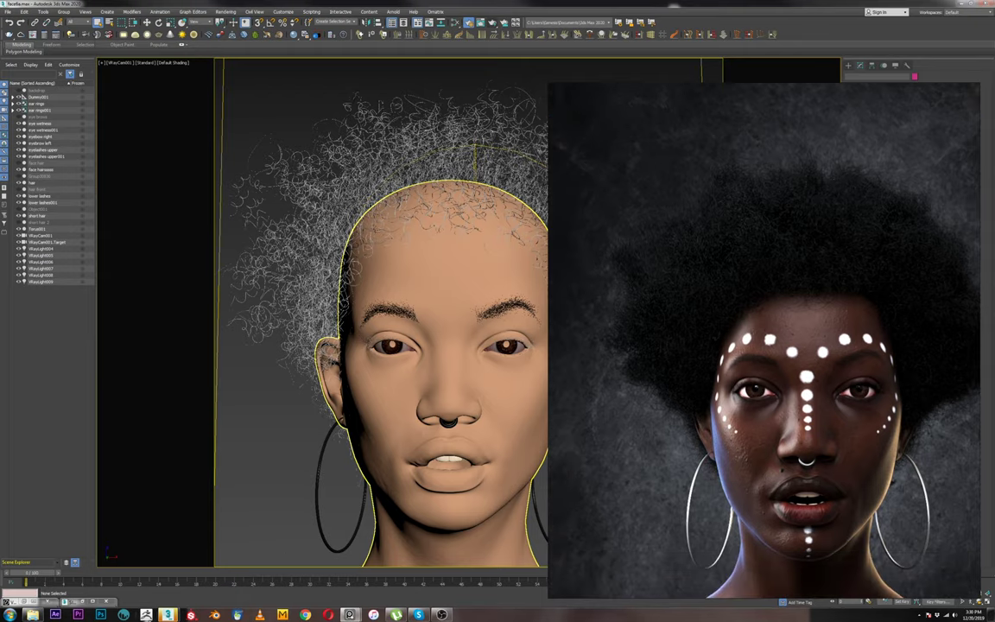
# Switch to the empty untitled 3ds Max scene and create a sphere at the centre of the grid in the perspective view.
pyautogui.moveTo(167, 614)
pyautogui.click(129, 566)
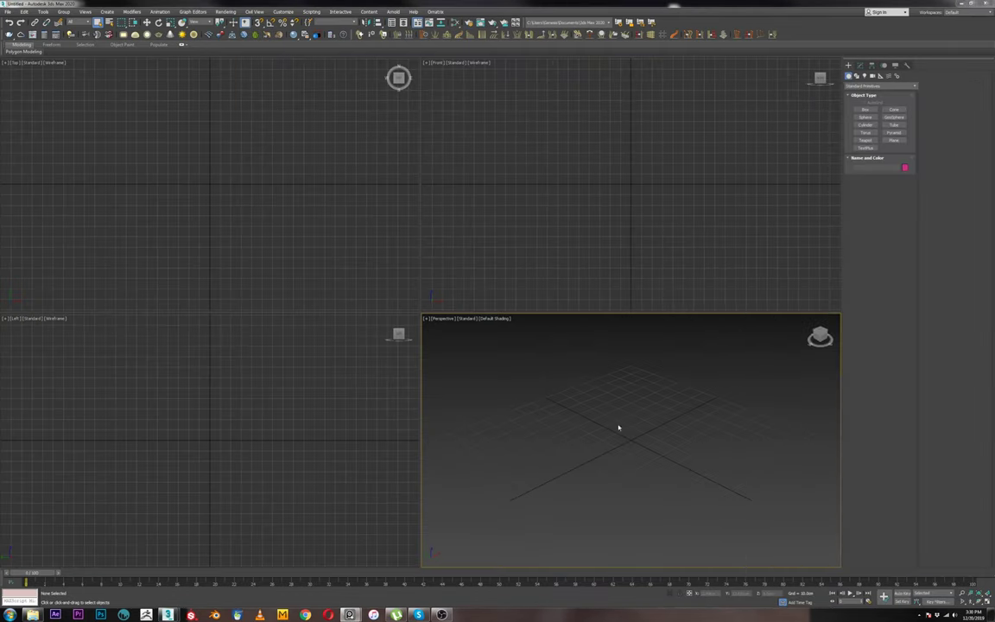
pyautogui.click(865, 117)
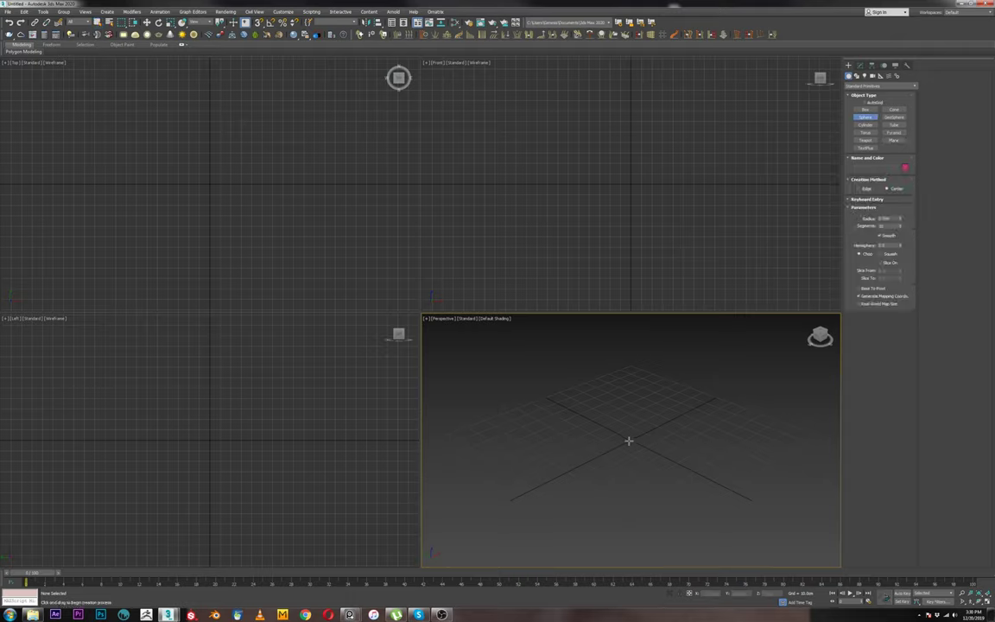
pyautogui.moveTo(628, 441); pyautogui.dragTo(656, 442)
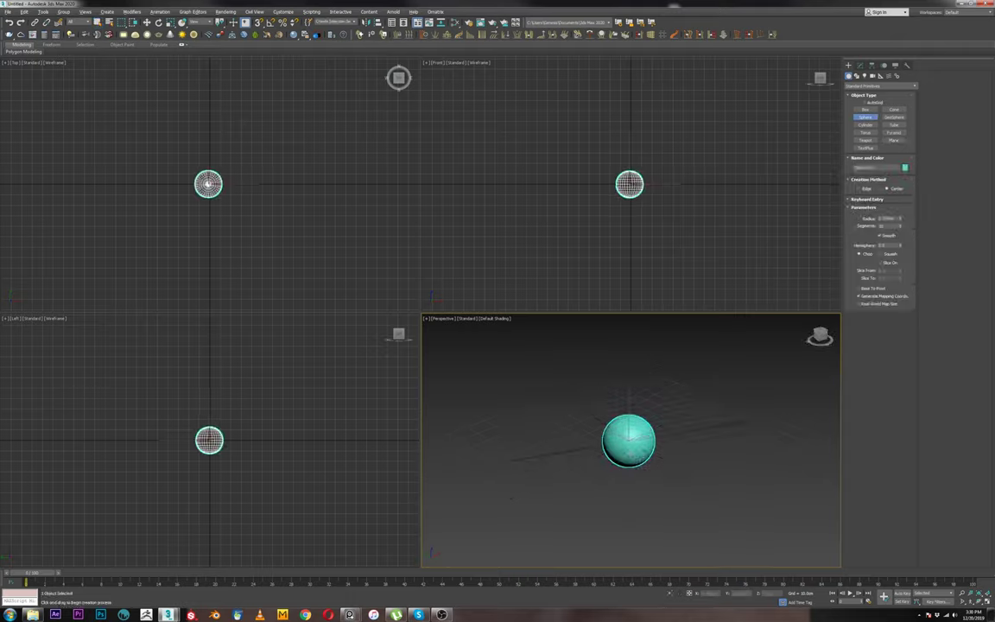
pyautogui.keyDown('alt'); pyautogui.moveTo(641, 454); pyautogui.dragTo(621, 450, button='middle'); pyautogui.keyUp('alt')
# Move the sphere straight up above the grid and display its edged faces in the perspective view.
pyautogui.press('w')
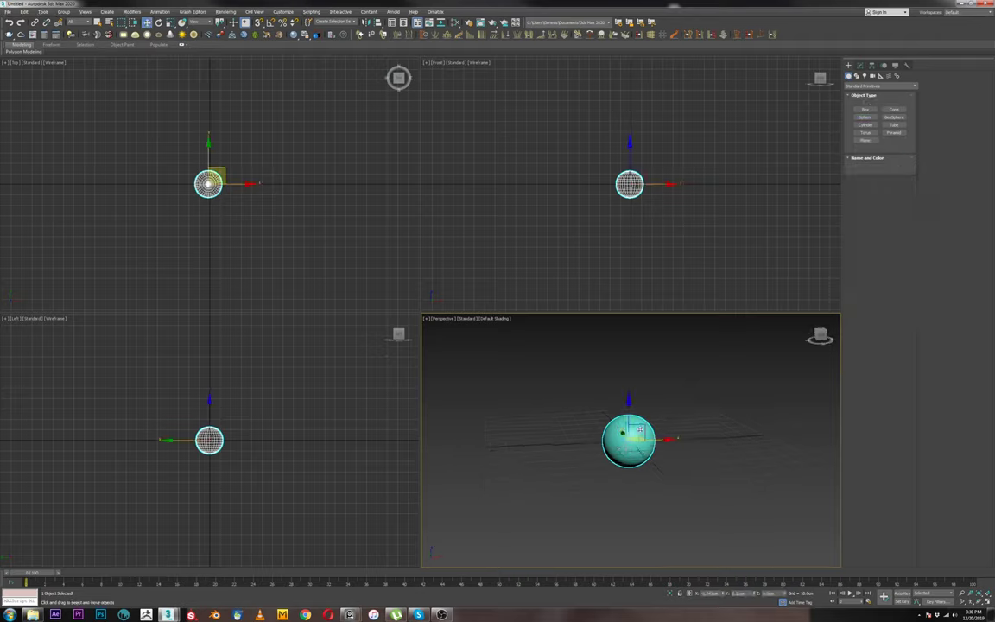
pyautogui.moveTo(629, 407); pyautogui.dragTo(631, 364)
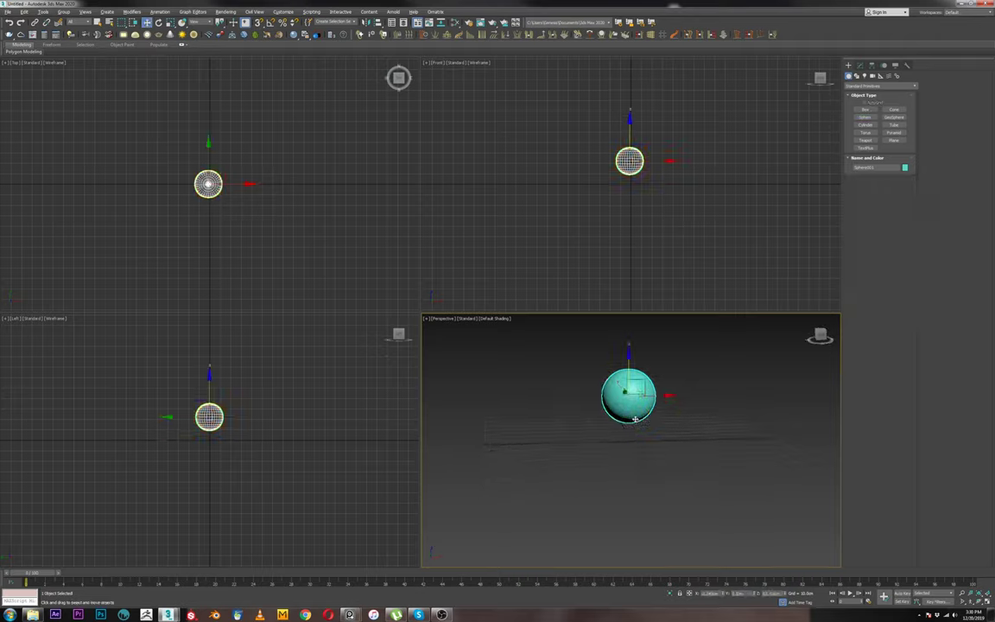
pyautogui.scroll(3, 644, 371)
pyautogui.press('F4')
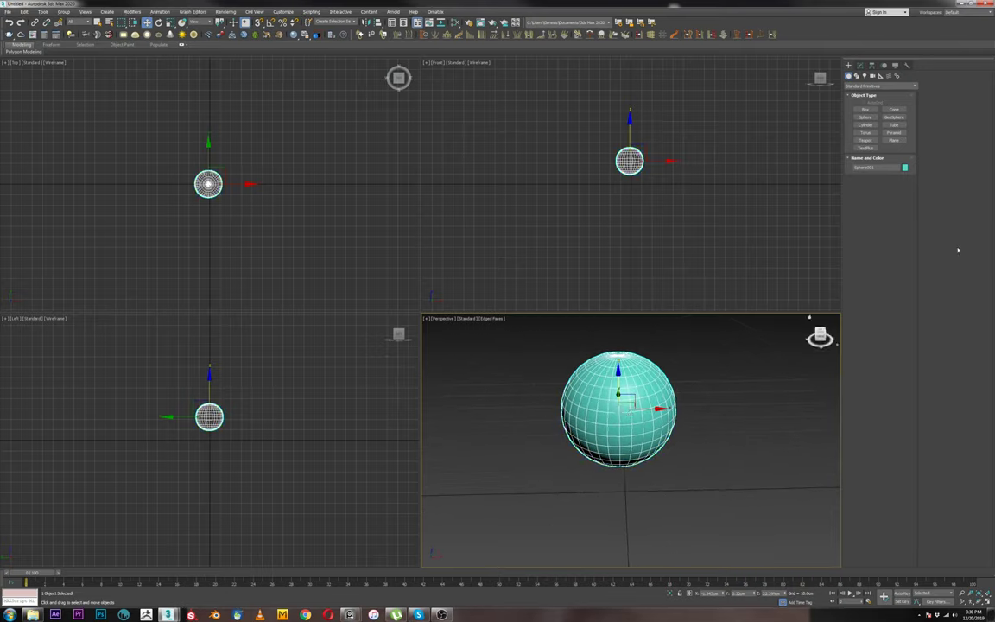
# Increase the sphere's segment count for a denser mesh and convert it to an Editable Poly.
pyautogui.click(860, 66)
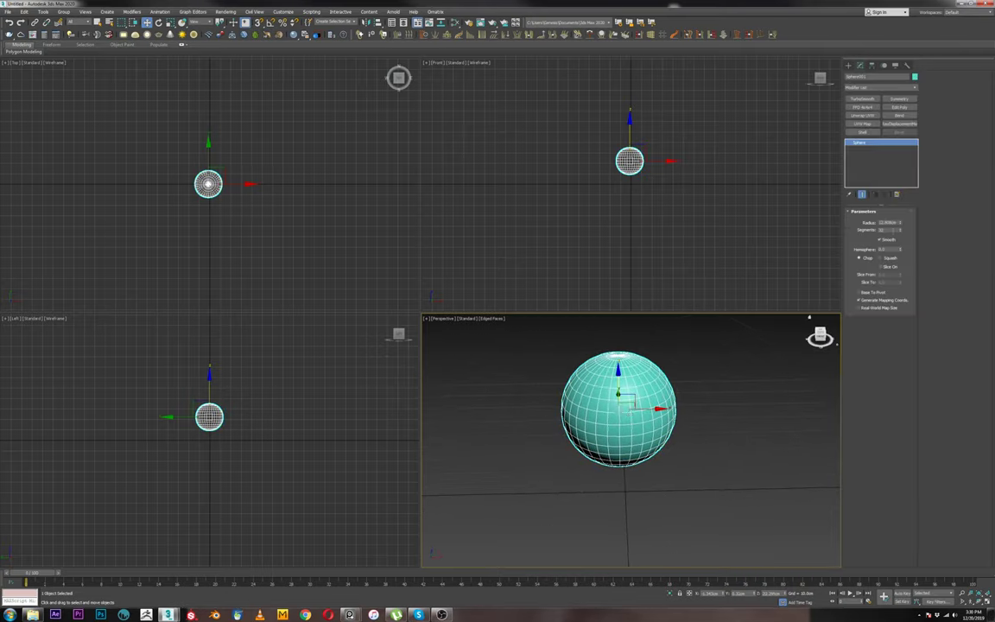
pyautogui.moveTo(901, 231); pyautogui.dragTo(901, 224)
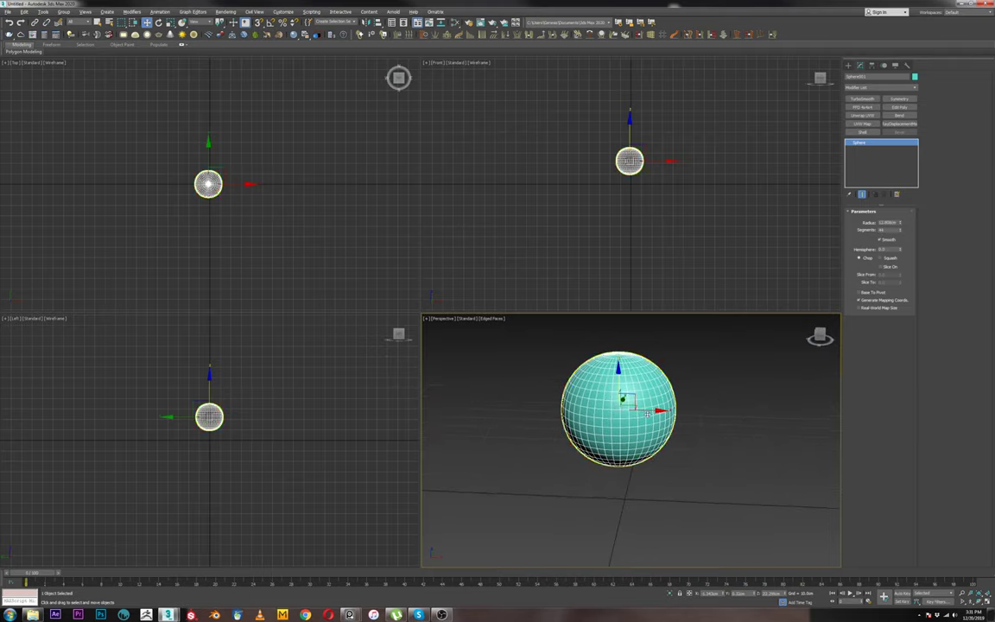
pyautogui.rightClick(641, 388)
pyautogui.moveTo(675, 465)
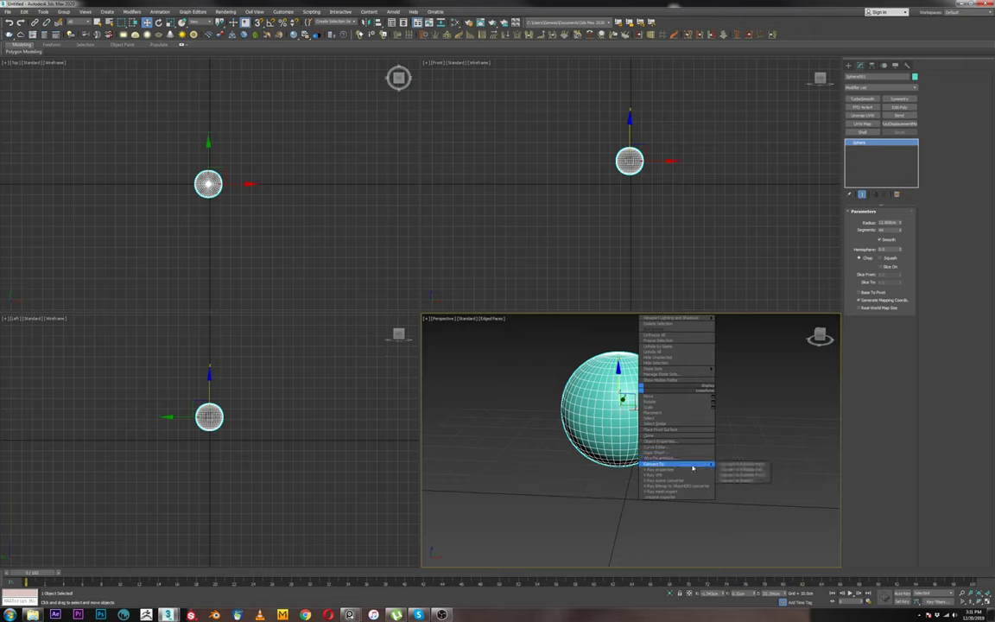
pyautogui.click(730, 469)
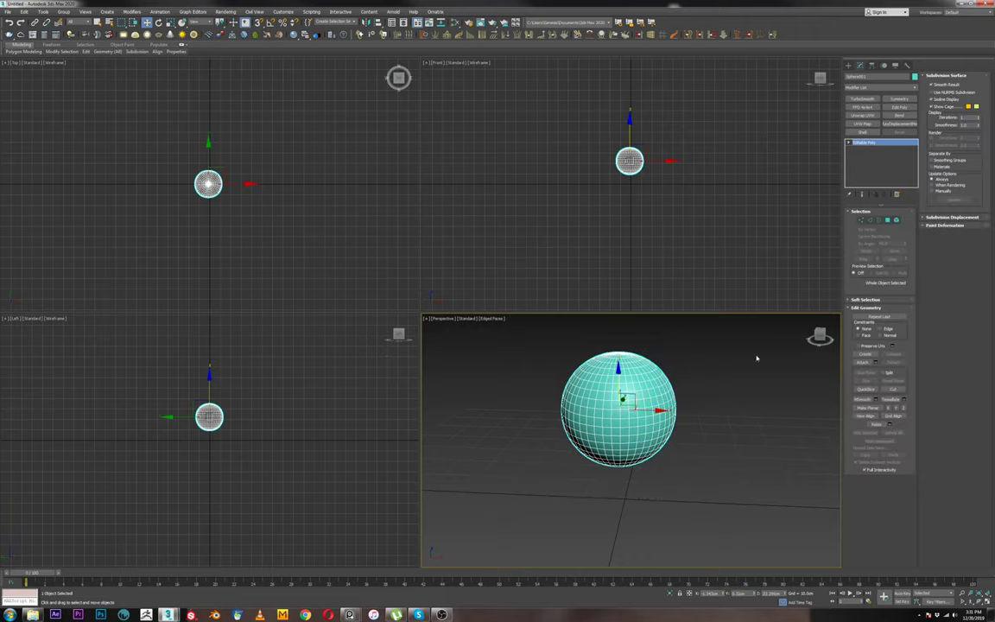
# Delete all polygons below the sphere's equator in the Front view, leaving only the upper dome.
pyautogui.click(887, 222)
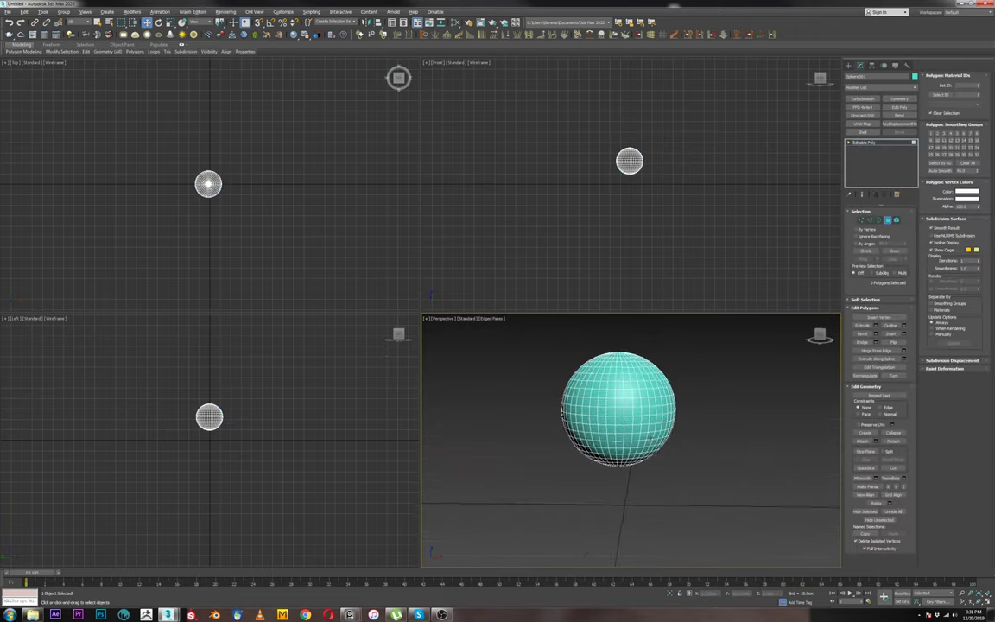
pyautogui.click(633, 182)
pyautogui.scroll(8, 633, 153)
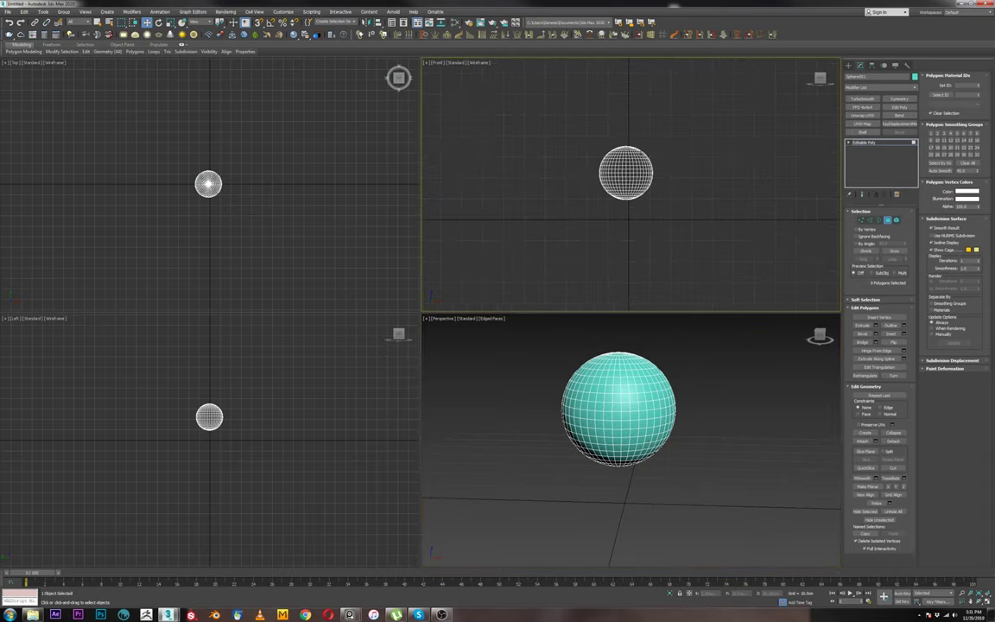
pyautogui.moveTo(687, 256); pyautogui.dragTo(552, 215)
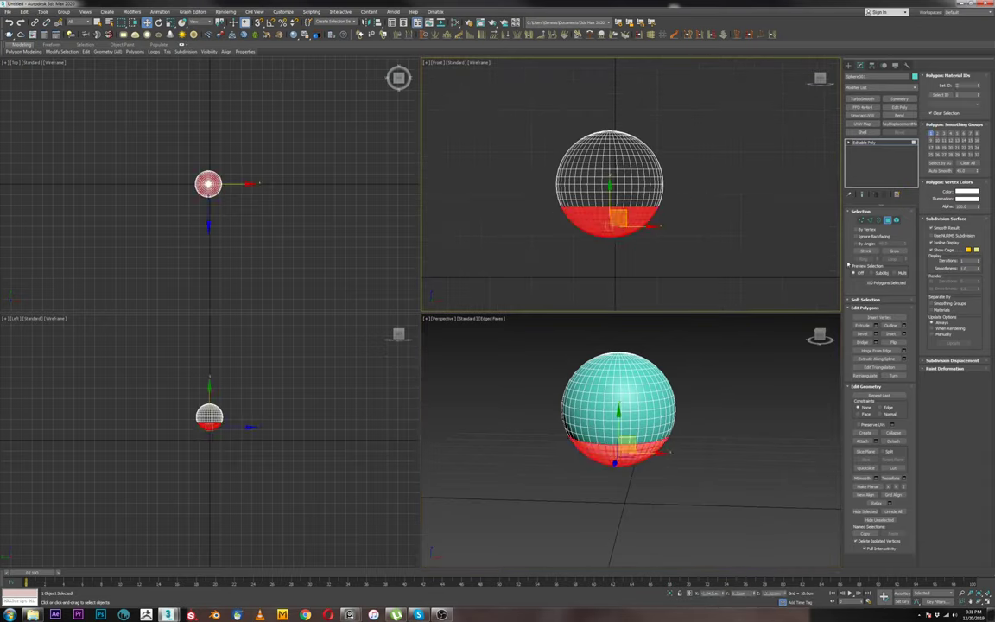
pyautogui.press('Delete')
pyautogui.moveTo(699, 233); pyautogui.dragTo(547, 201)
pyautogui.press('Delete')
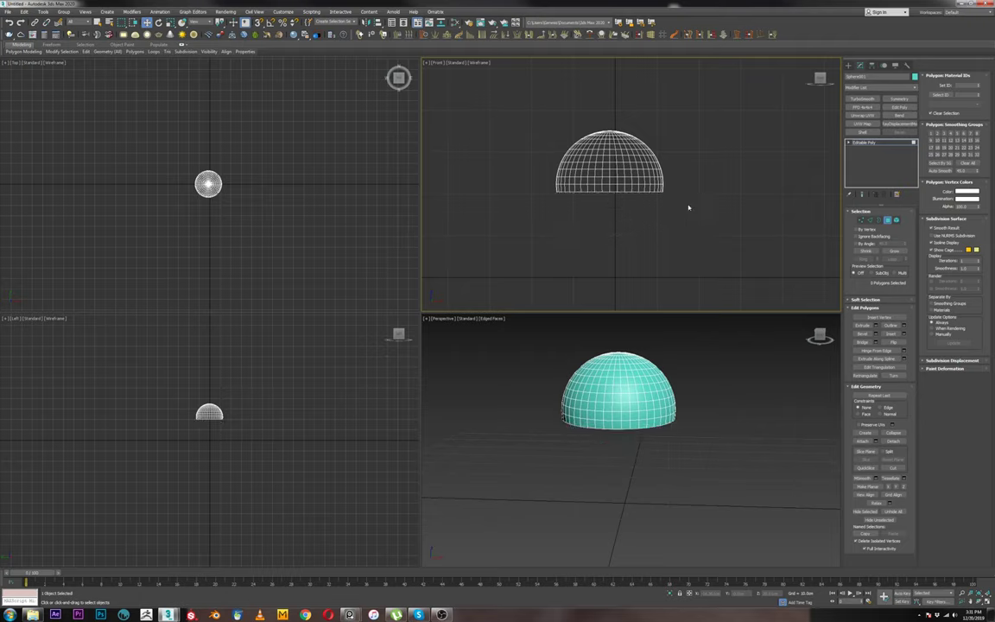
pyautogui.moveTo(688, 206); pyautogui.dragTo(543, 192)
pyautogui.press('Delete')
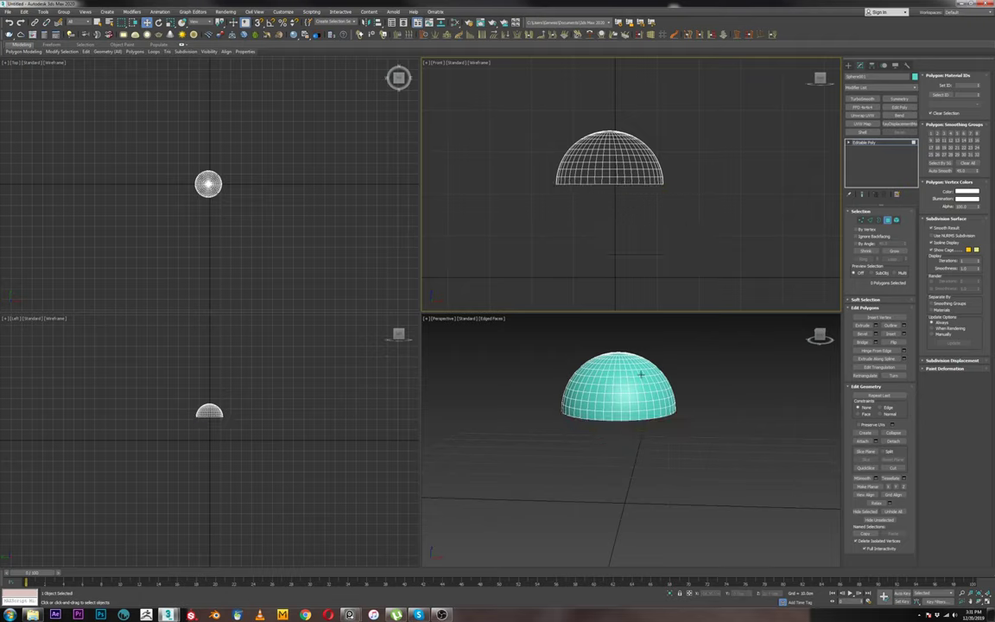
# Leave polygon sub-object editing so the whole dome is selected as one object.
pyautogui.keyDown('alt'); pyautogui.moveTo(659, 384); pyautogui.dragTo(637, 400, button='middle'); pyautogui.keyUp('alt')
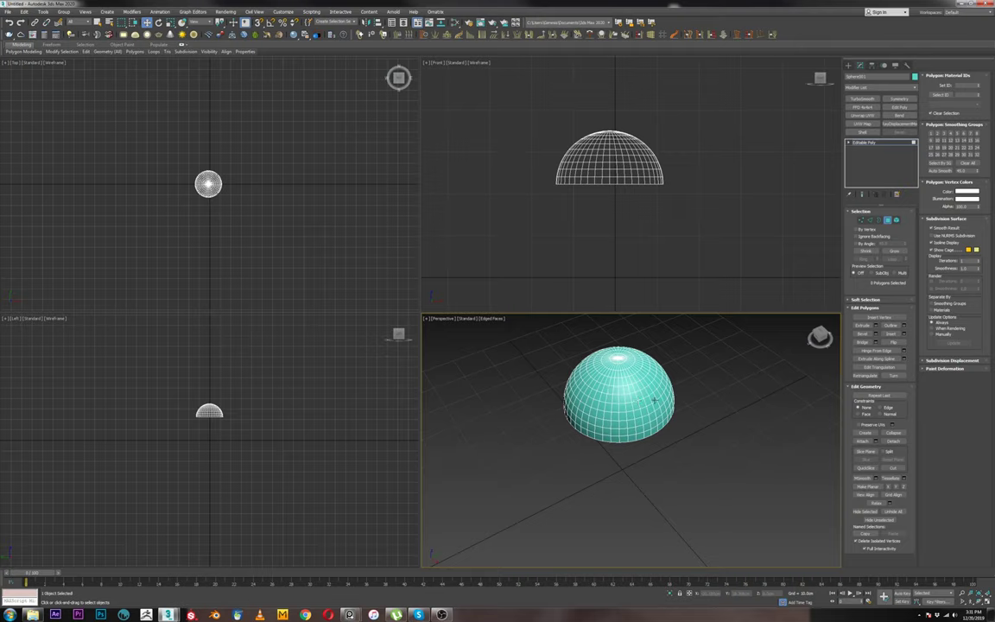
pyautogui.keyDown('alt'); pyautogui.moveTo(654, 401); pyautogui.dragTo(697, 382, button='middle'); pyautogui.keyUp('alt')
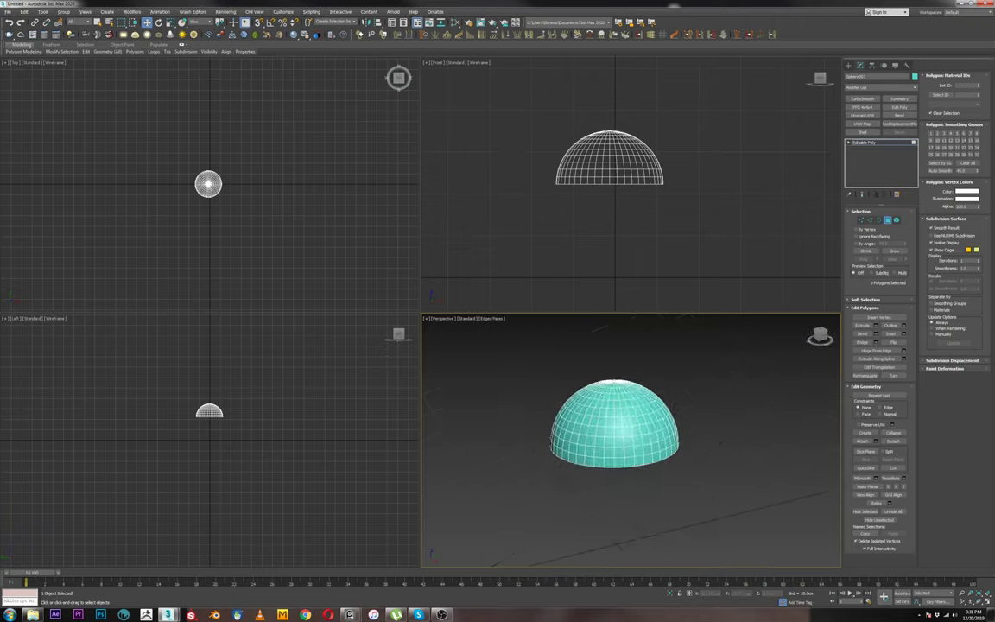
pyautogui.click(869, 87)
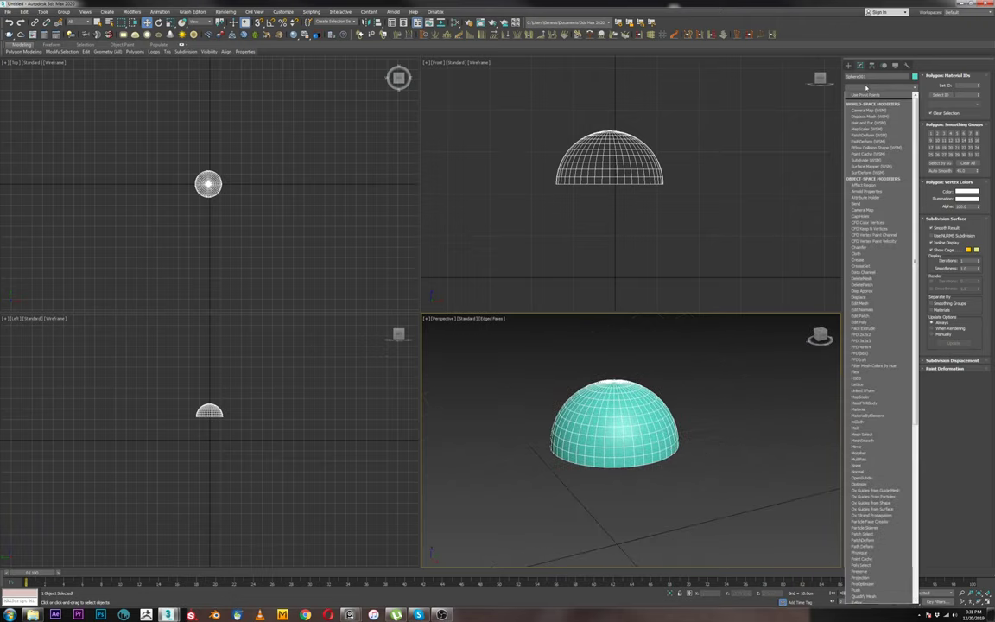
pyautogui.click(868, 88)
pyautogui.click(887, 221)
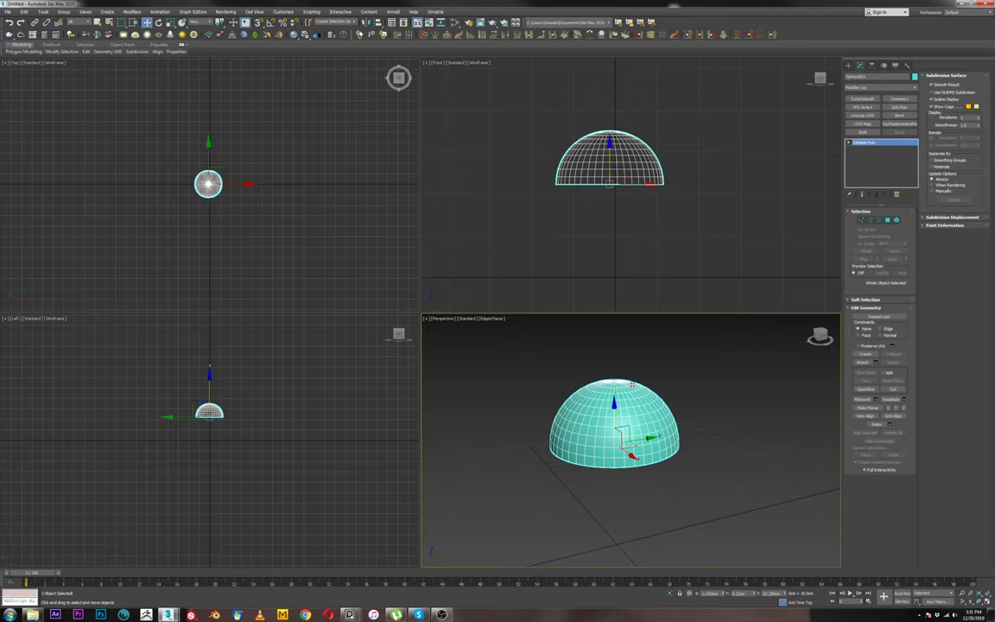
# Try the Ox Guides from Surface modifier on the dome and undo it.
pyautogui.click(876, 87)
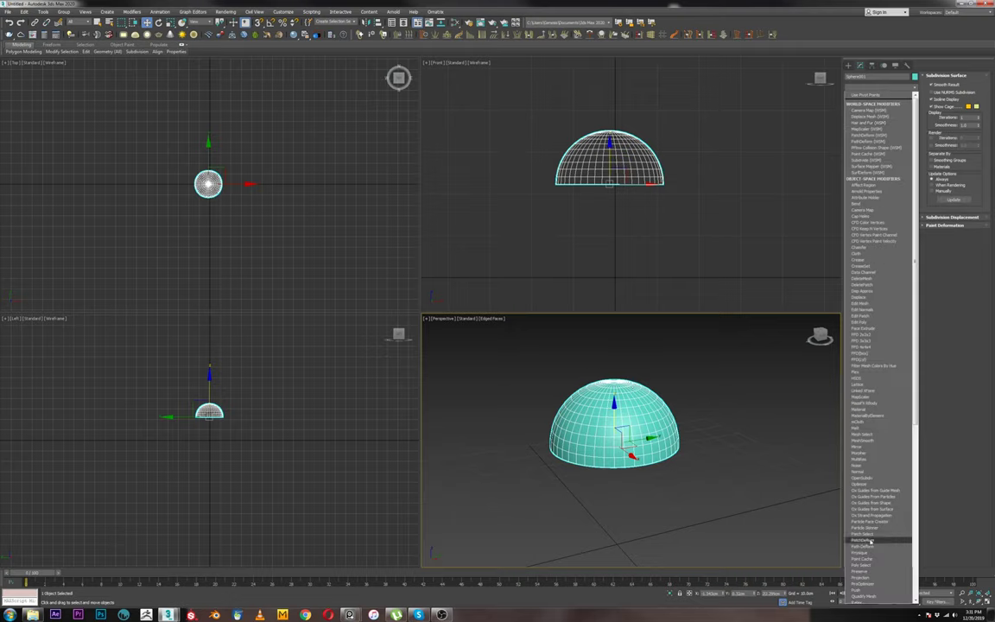
pyautogui.scroll(-3, 873, 518)
pyautogui.scroll(-10, 872, 532)
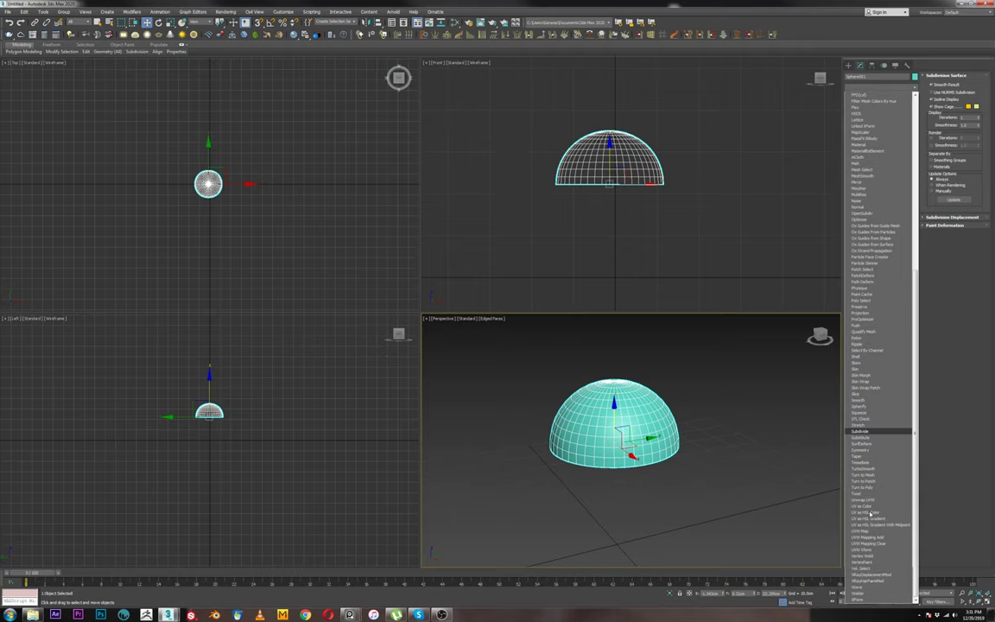
pyautogui.scroll(2, 870, 290)
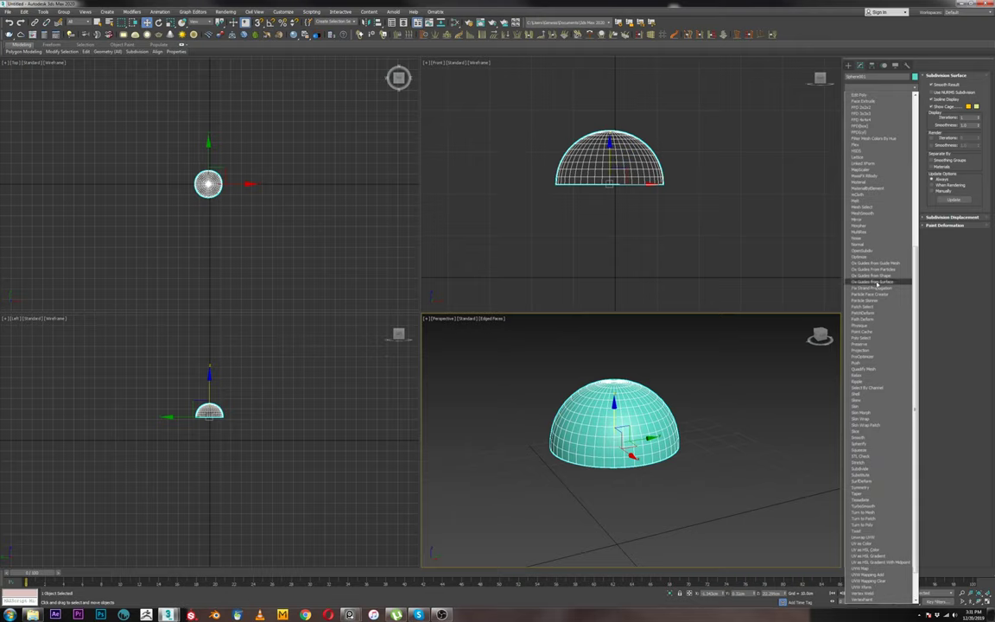
pyautogui.click(874, 282)
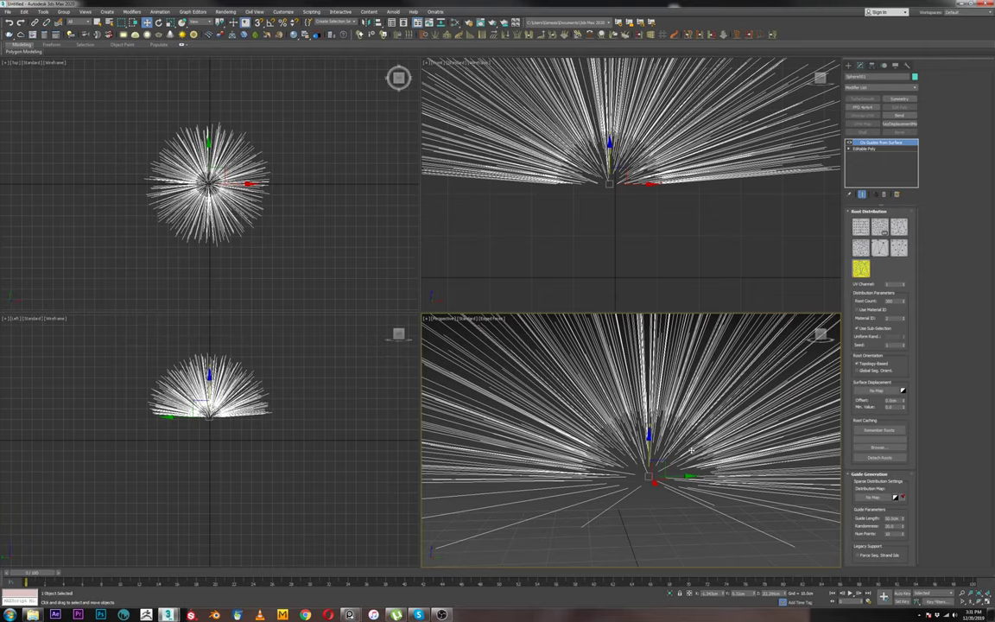
pyautogui.hotkey('ctrl', 'z')
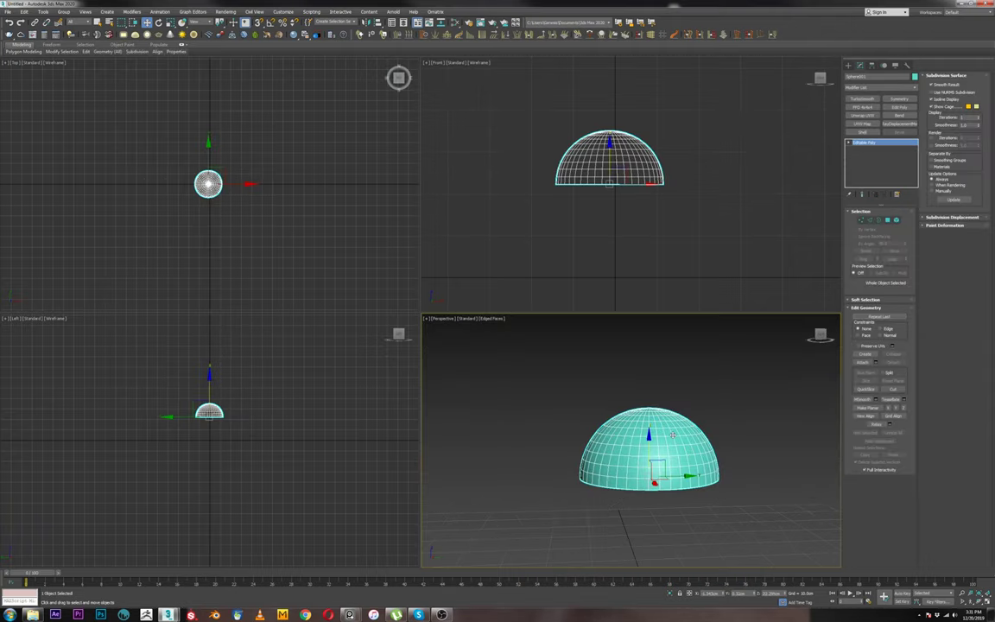
# Clone the dome in place as an independent Copy.
pyautogui.rightClick(670, 432)
pyautogui.click(684, 480)
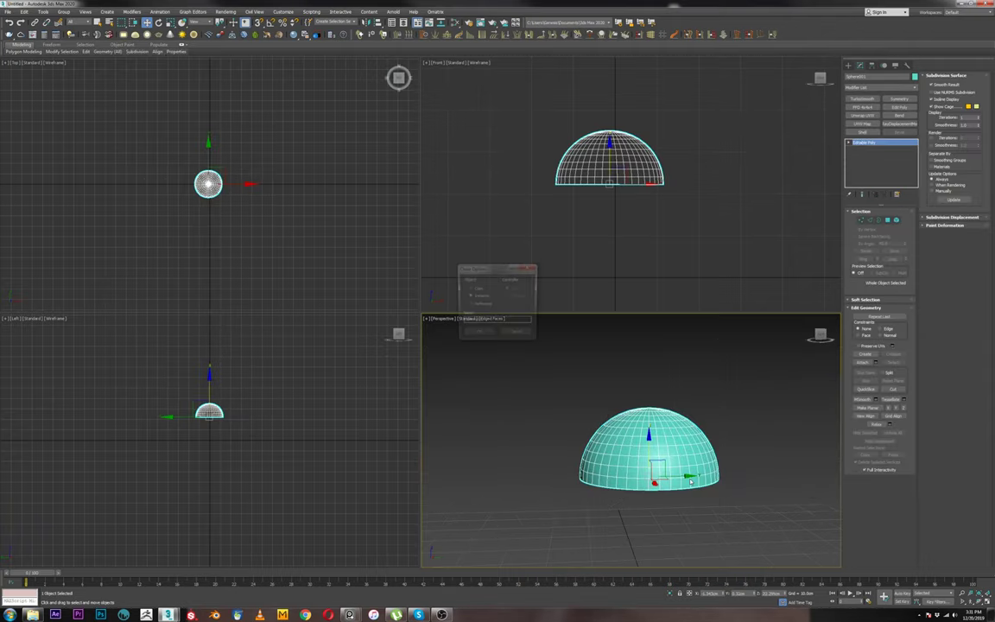
pyautogui.click(475, 289)
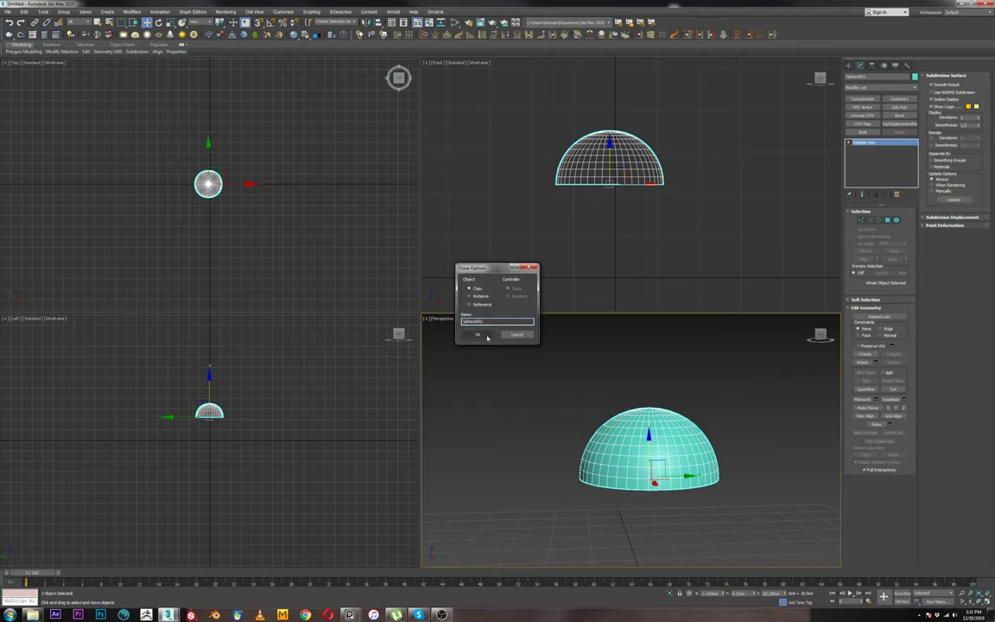
pyautogui.click(487, 336)
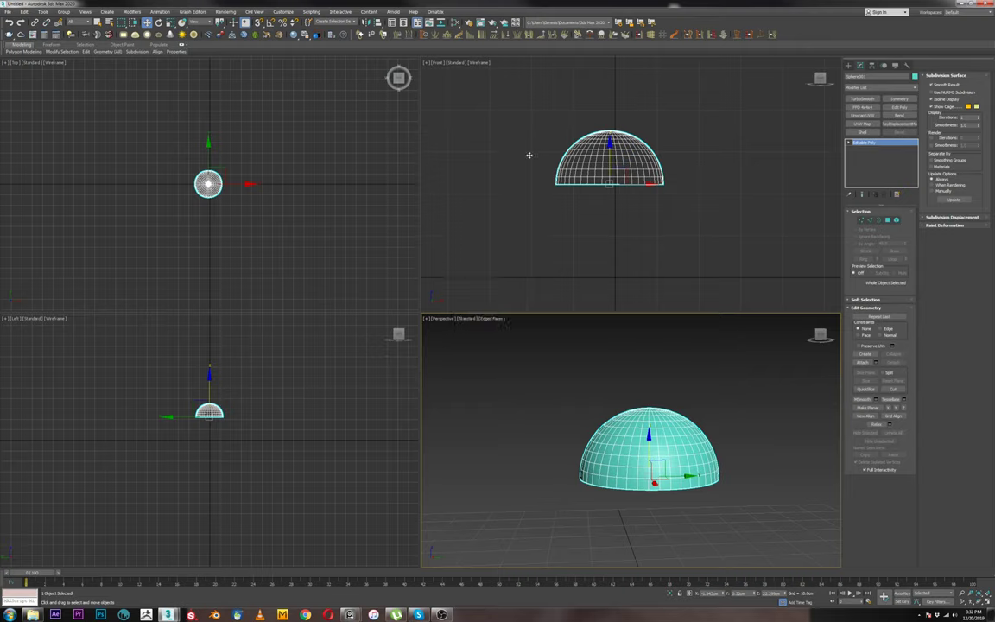
# Show the Scene Explorer, hide the cloned dome and clear the selection.
pyautogui.click(395, 23)
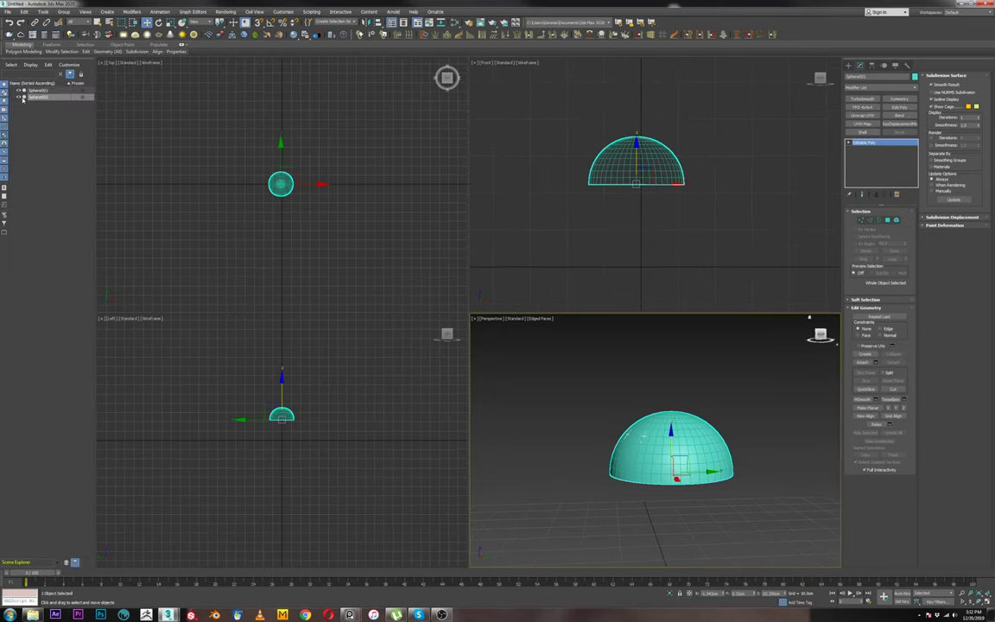
pyautogui.click(20, 97)
pyautogui.click(726, 424)
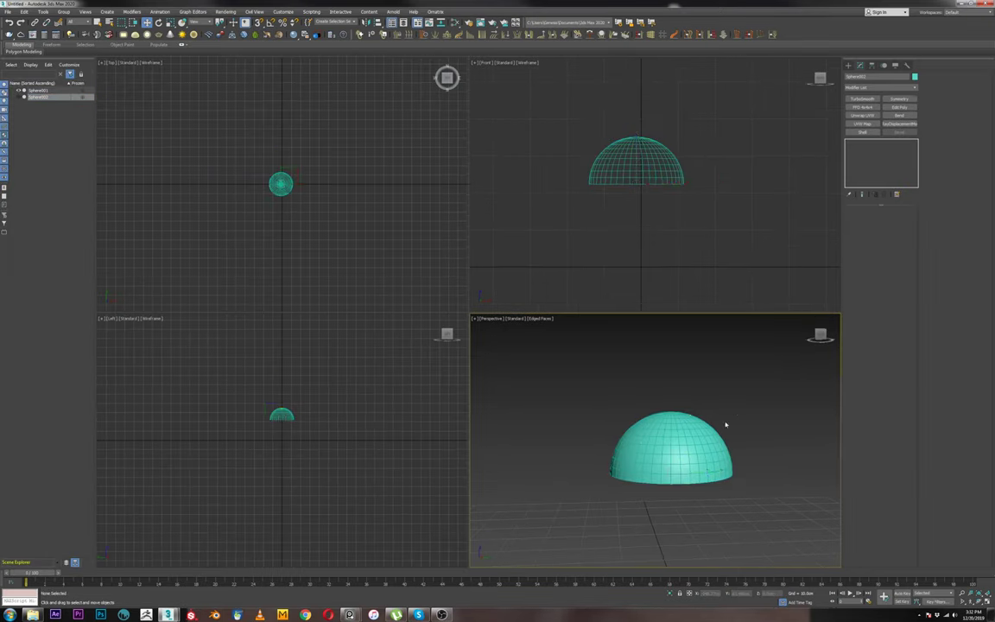
# Select the visible dome as the target for a new modifier.
pyautogui.click(703, 433)
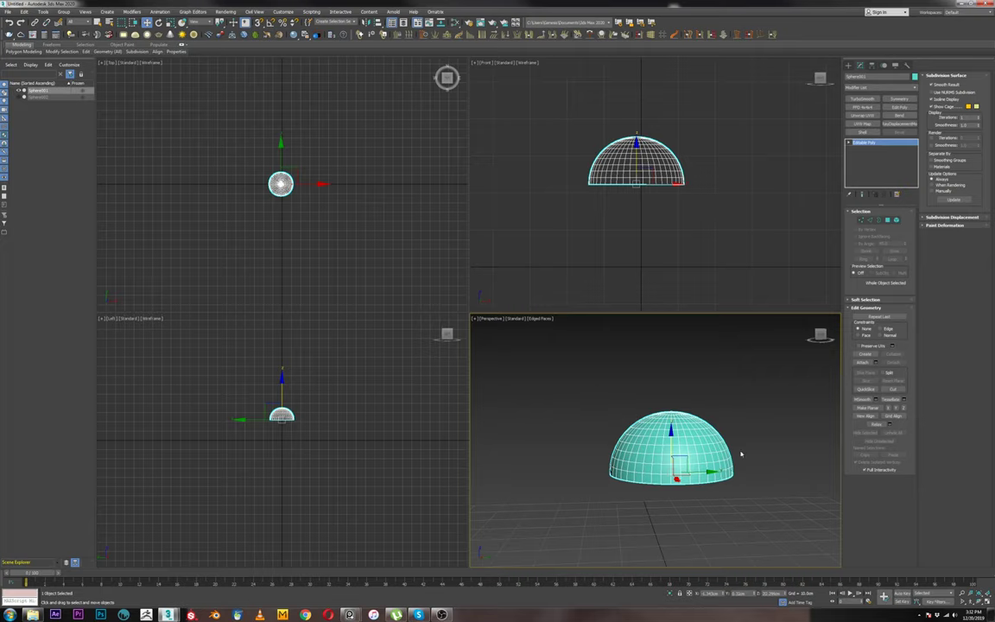
pyautogui.rightClick(683, 425)
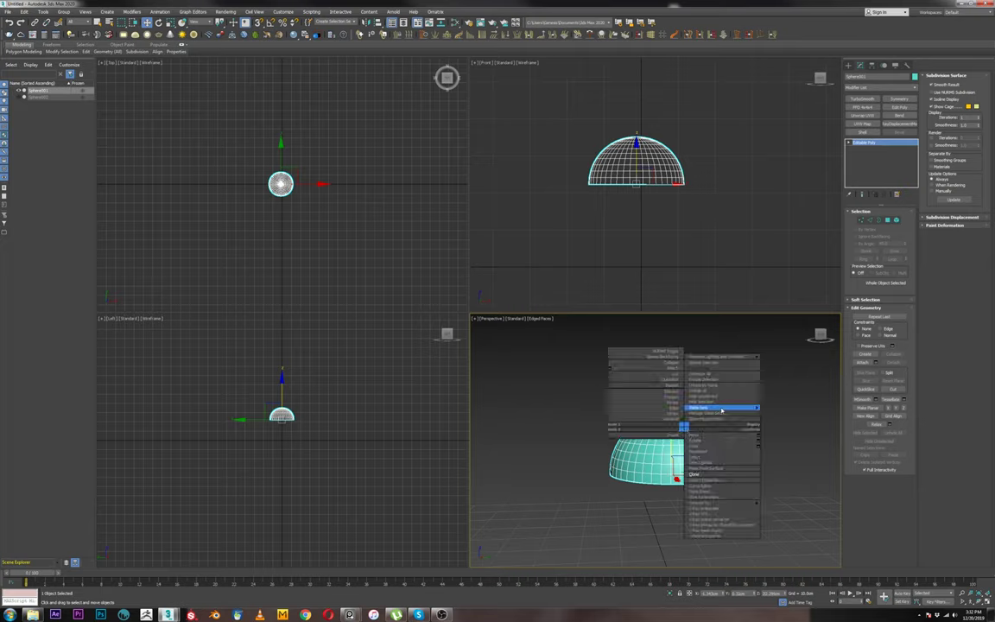
pyautogui.click(808, 315)
pyautogui.click(863, 89)
pyautogui.click(856, 88)
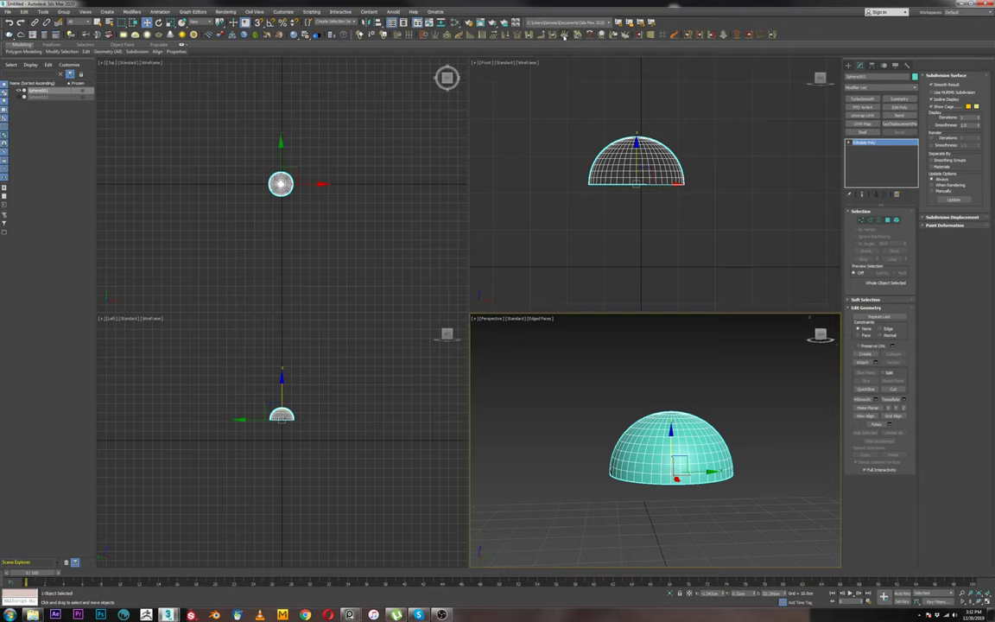
# Try the Ox Guides from Surface modifier on the dome and remove it from the modifier stack.
pyautogui.click(735, 38)
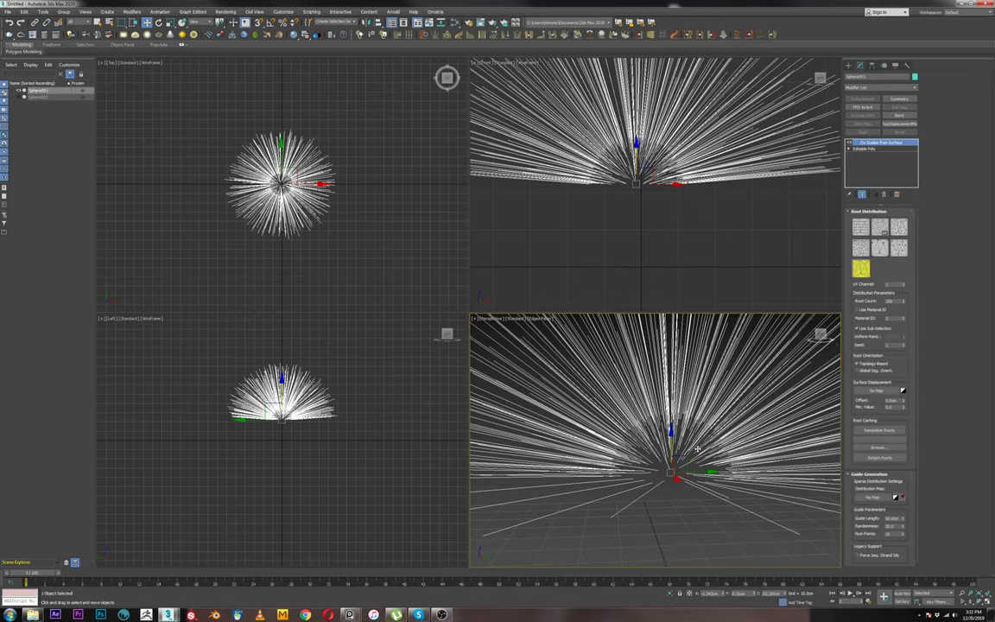
pyautogui.moveTo(696, 448)
pyautogui.keyDown('alt'); pyautogui.mouseDown(button='middle')
pyautogui.moveTo(686, 455)
pyautogui.moveTo(700, 452)
pyautogui.moveTo(710, 467)
pyautogui.moveTo(679, 446)
pyautogui.mouseUp(button='middle'); pyautogui.keyUp('alt')
pyautogui.scroll(-3, 685, 456)
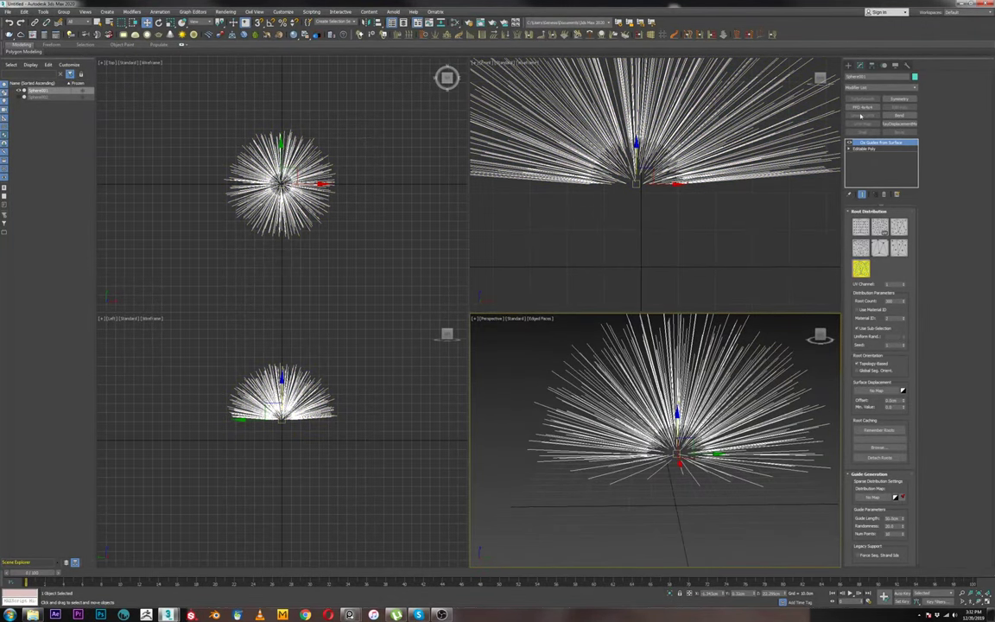
pyautogui.click(883, 195)
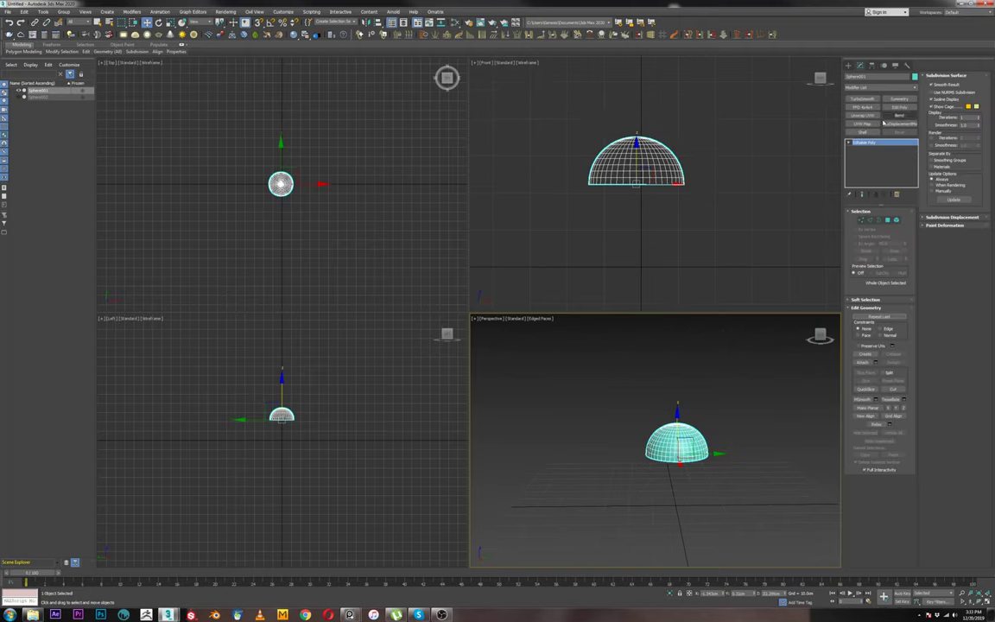
# Add the Ox Guides from Surface modifier to the selected dome.
pyautogui.click(879, 88)
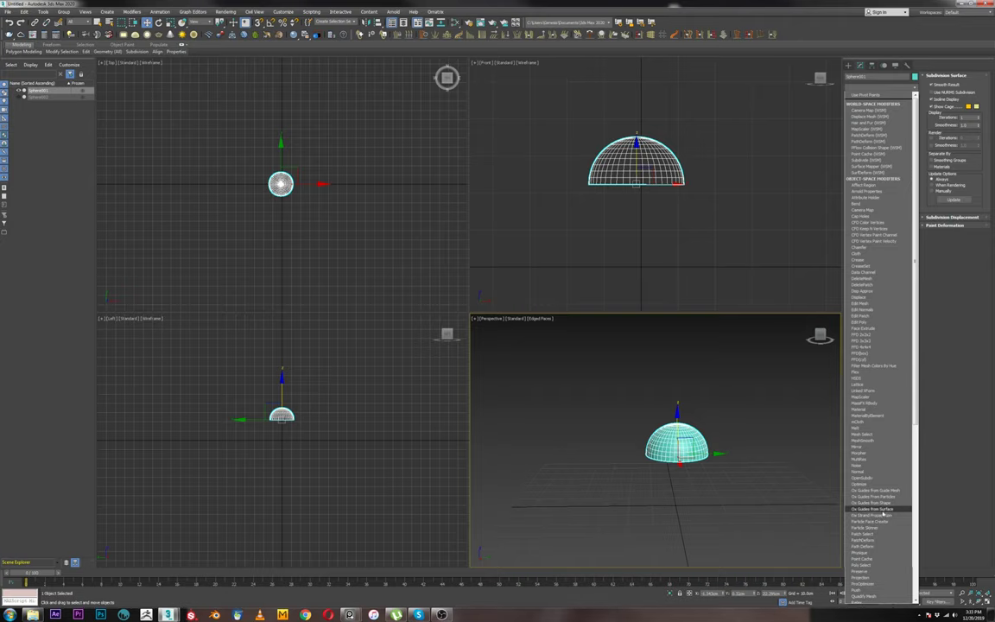
pyautogui.click(885, 510)
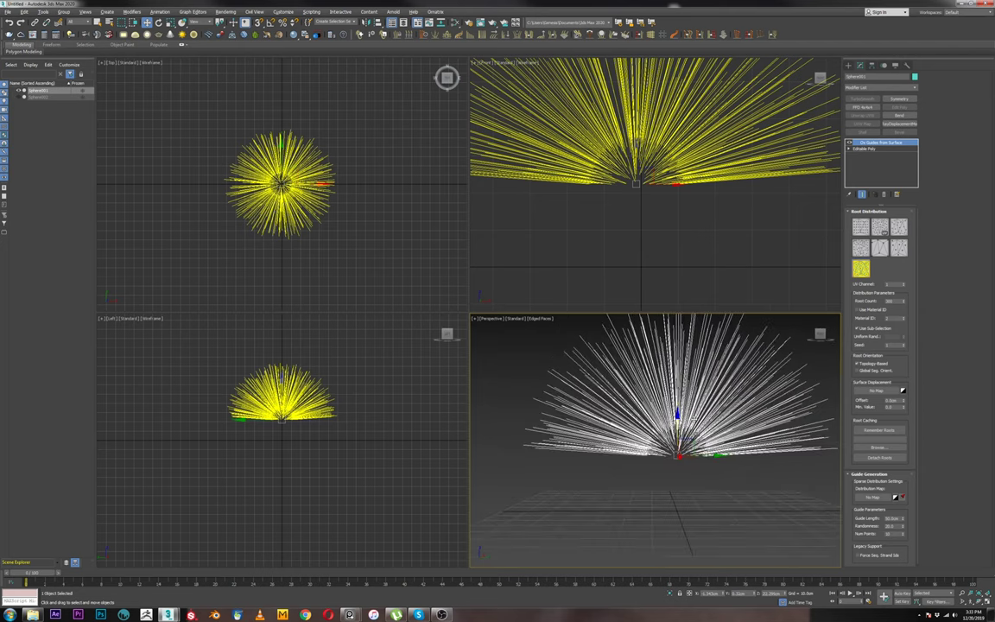
pyautogui.keyDown('alt'); pyautogui.moveTo(698, 418); pyautogui.dragTo(701, 462, button='middle'); pyautogui.keyUp('alt')
pyautogui.scroll(3, 701, 462)
pyautogui.moveTo(781, 496); pyautogui.dragTo(733, 422, button='middle')
pyautogui.click(666, 416)
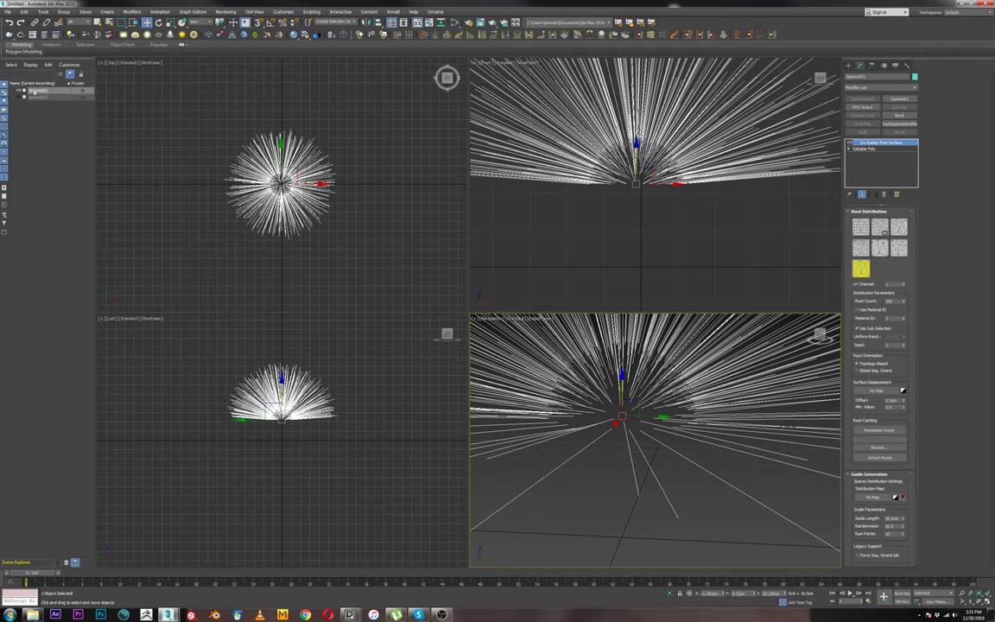
# Unhide the cloned dome so it serves as a visible scalp beneath the guides.
pyautogui.click(18, 96)
pyautogui.keyDown('alt'); pyautogui.moveTo(624, 396); pyautogui.dragTo(582, 400, button='middle'); pyautogui.keyUp('alt')
pyautogui.keyDown('alt'); pyautogui.moveTo(662, 416); pyautogui.dragTo(691, 406, button='middle'); pyautogui.keyUp('alt')
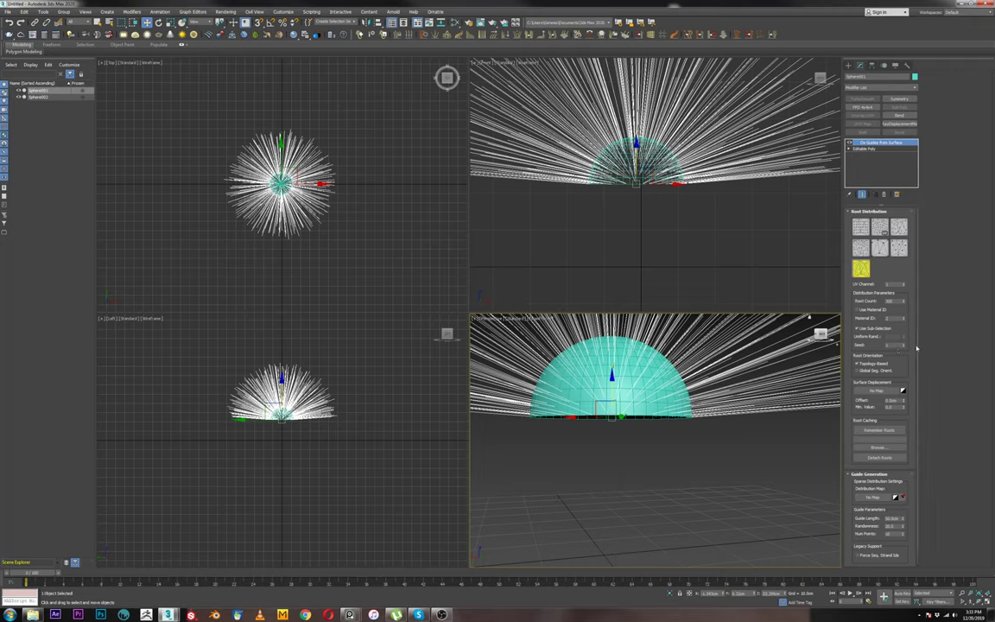
# Set the Guide Length of the Ox Guides from Surface modifier to 5 cm.
pyautogui.moveTo(917, 350); pyautogui.dragTo(917, 371)
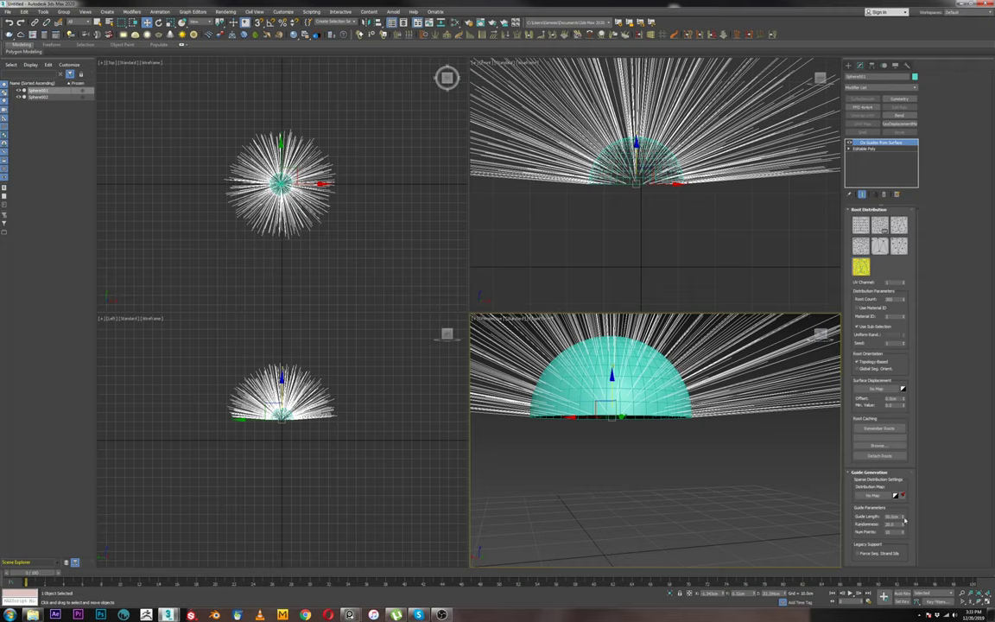
pyautogui.moveTo(904, 517); pyautogui.dragTo(902, 553)
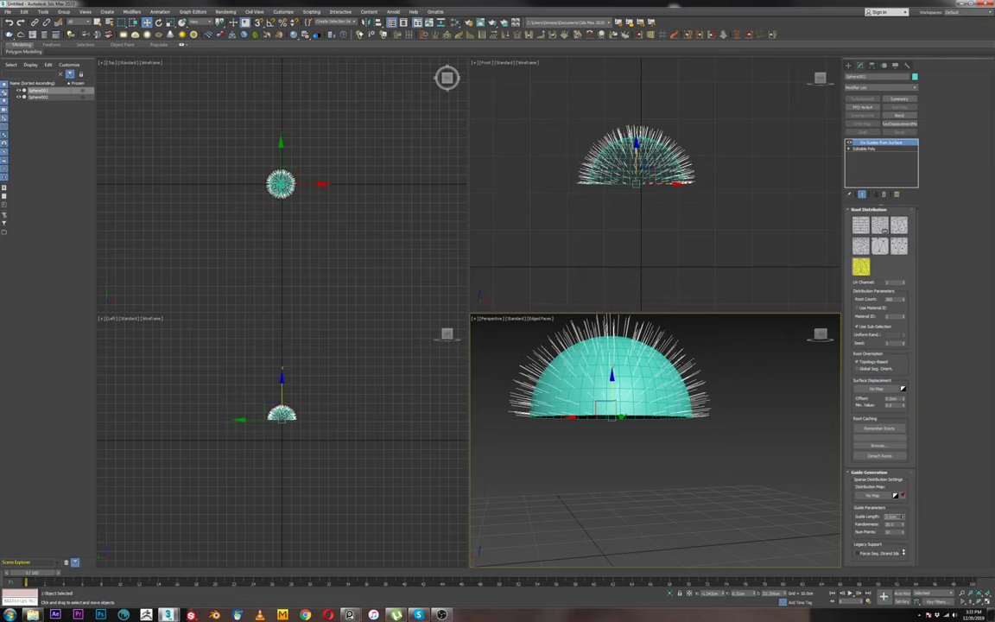
pyautogui.keyDown('alt'); pyautogui.moveTo(631, 406); pyautogui.dragTo(666, 378, button='middle'); pyautogui.keyUp('alt')
pyautogui.scroll(2, 659, 410)
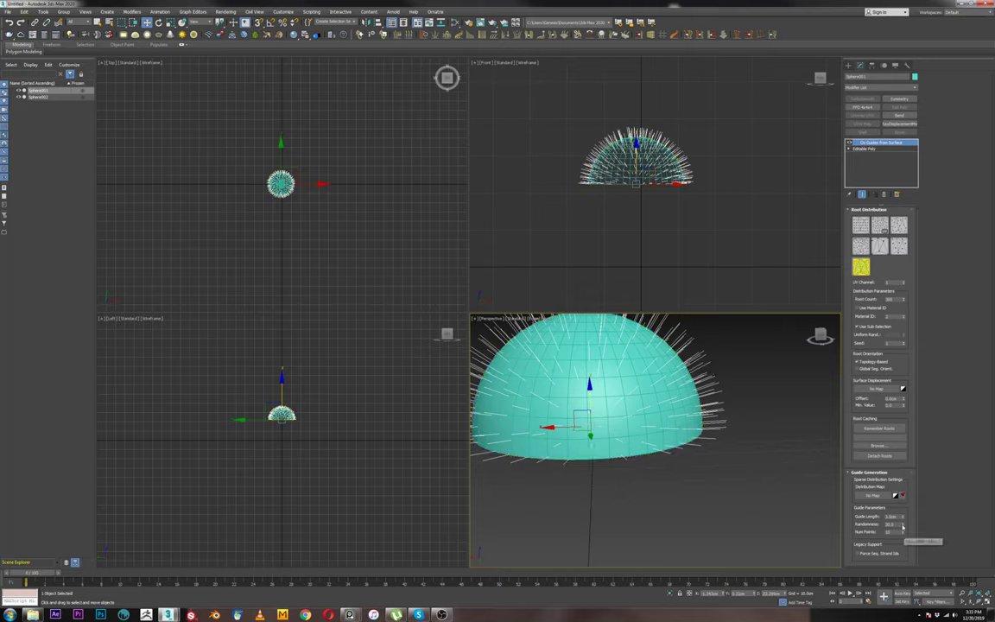
# Set the guides' Randomness to 100 and look closely at the length variation around the dome.
pyautogui.moveTo(903, 526); pyautogui.dragTo(903, 519)
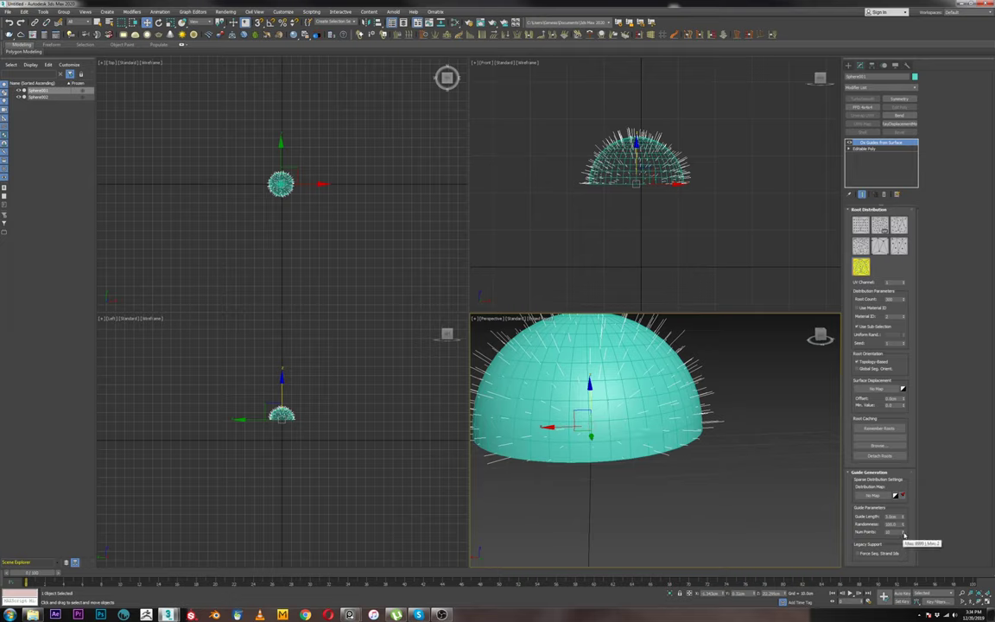
pyautogui.keyDown('alt'); pyautogui.moveTo(679, 439); pyautogui.dragTo(667, 467, button='middle'); pyautogui.keyUp('alt')
pyautogui.scroll(5, 678, 458)
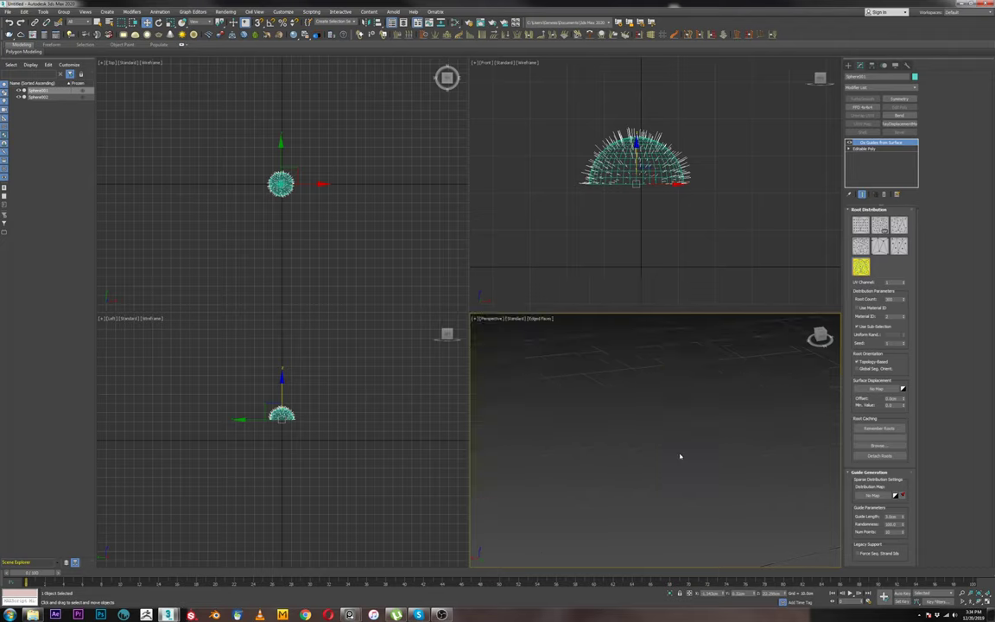
pyautogui.scroll(-2, 683, 458)
pyautogui.scroll(-2, 735, 480)
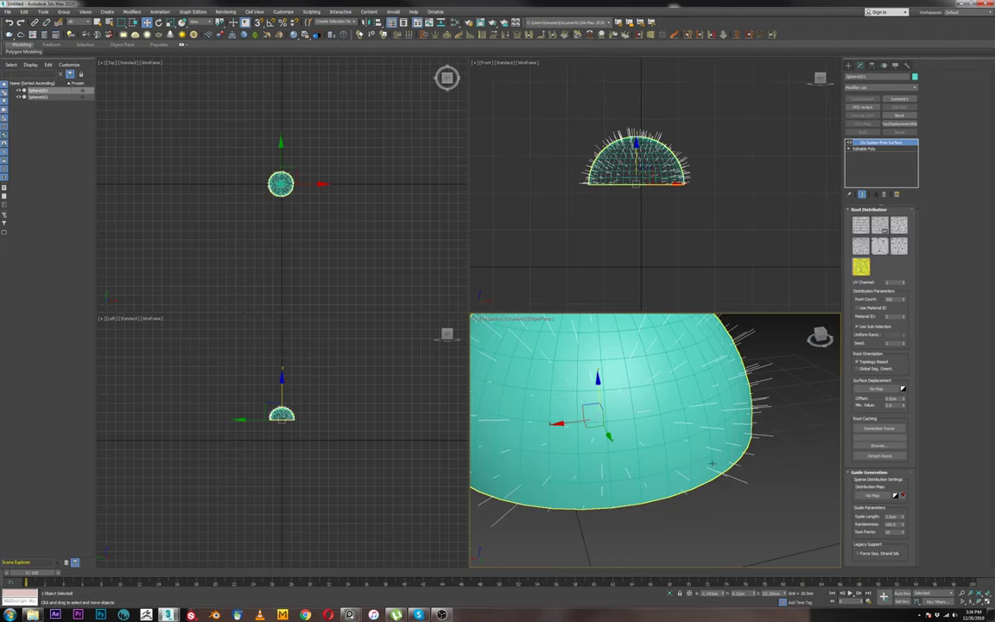
# Add the Ox Hair from Guides modifier on top of the guides and look at the generated strands up close.
pyautogui.click(889, 88)
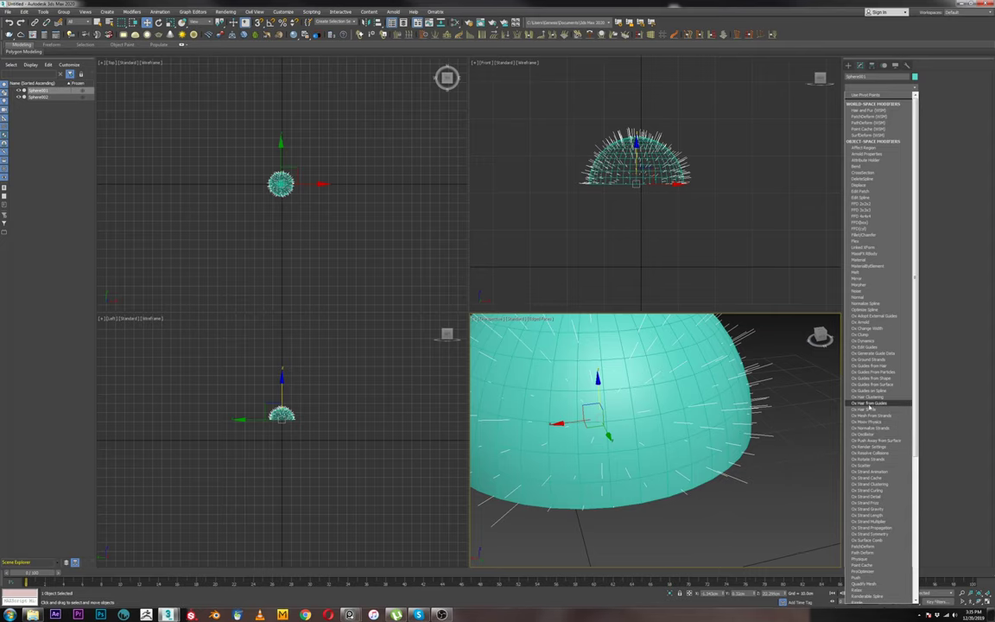
pyautogui.click(869, 405)
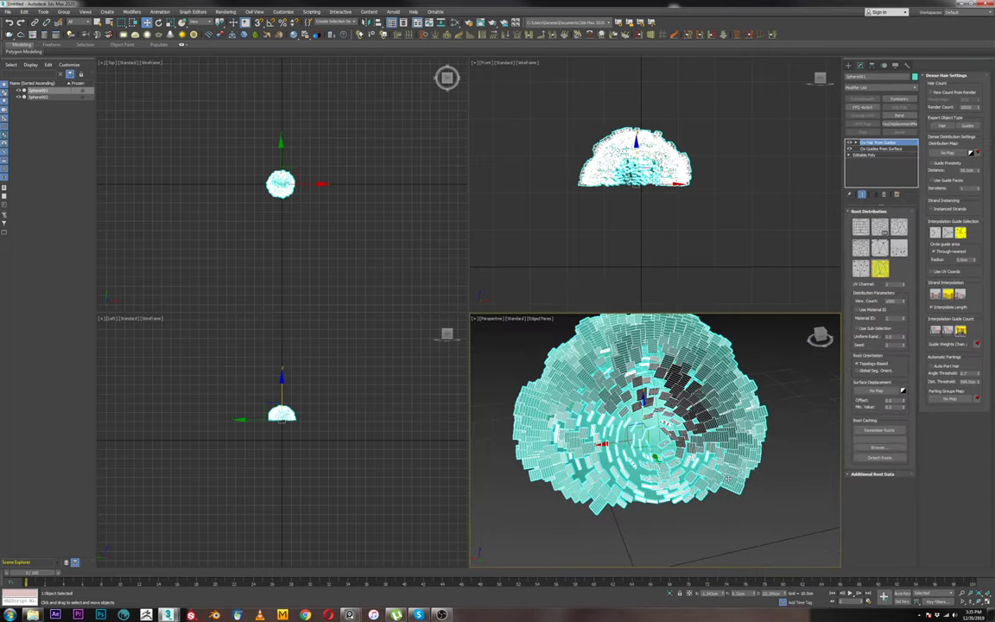
pyautogui.keyDown('alt'); pyautogui.moveTo(703, 480); pyautogui.dragTo(741, 477, button='middle'); pyautogui.keyUp('alt')
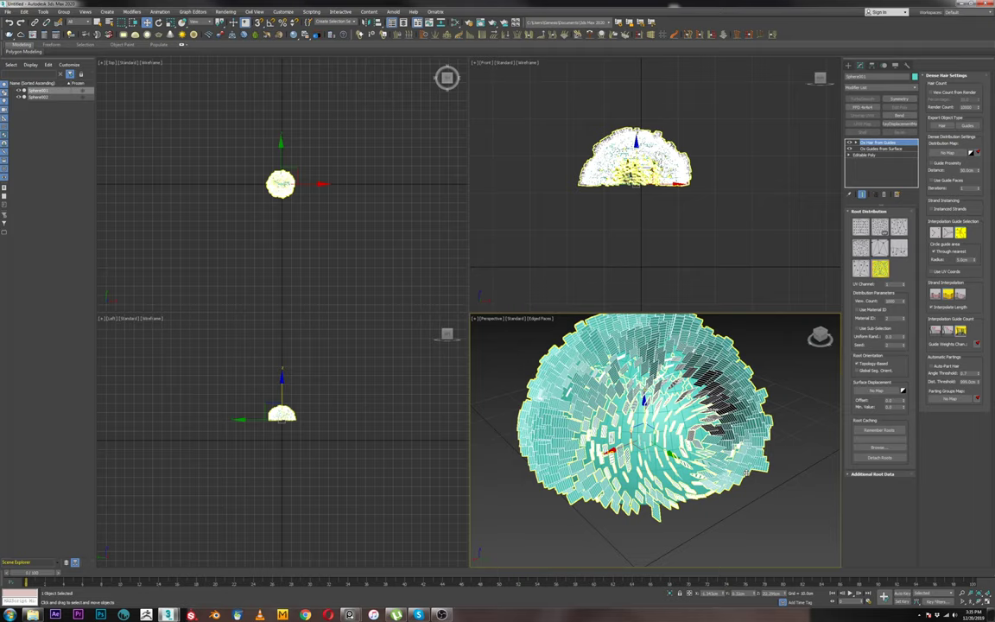
pyautogui.scroll(5, 752, 467)
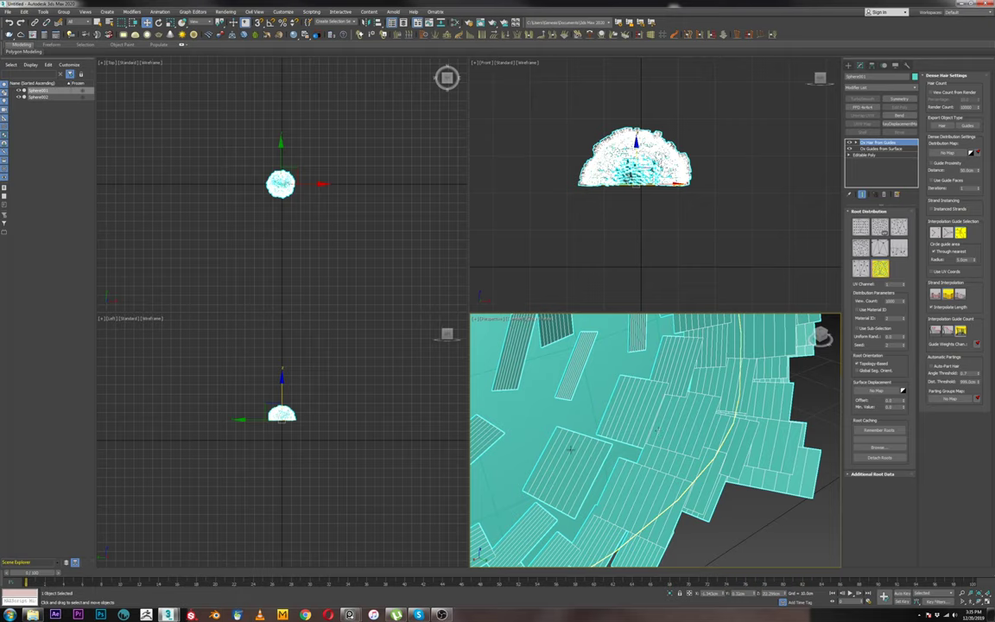
# Try a higher Num Points value in Ox Guides from Surface and set it back to 10.
pyautogui.click(873, 149)
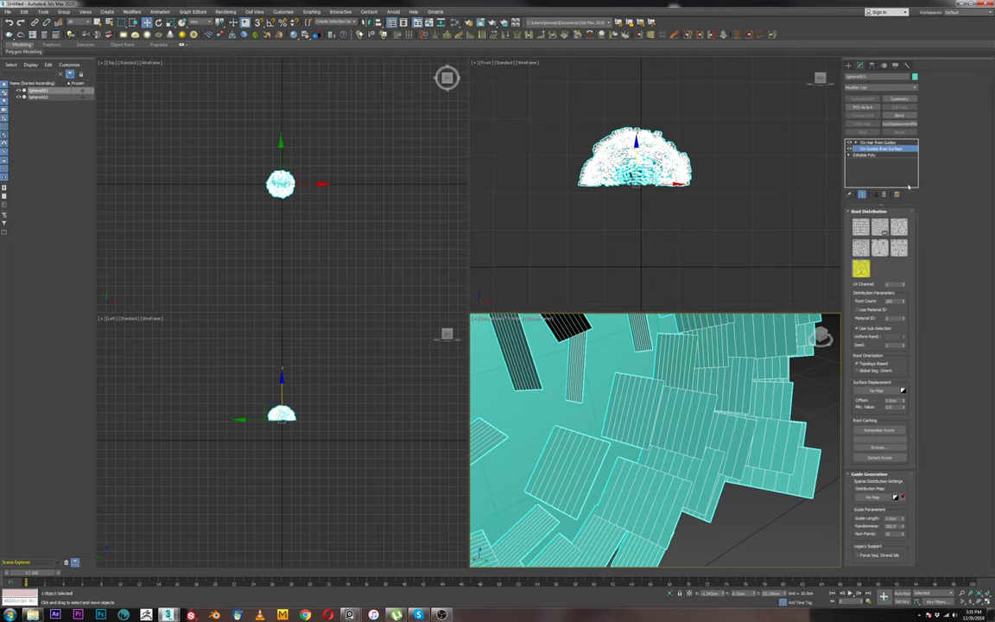
pyautogui.moveTo(903, 534); pyautogui.dragTo(903, 528)
pyautogui.keyDown('alt'); pyautogui.moveTo(808, 534); pyautogui.dragTo(814, 513, button='middle'); pyautogui.keyUp('alt')
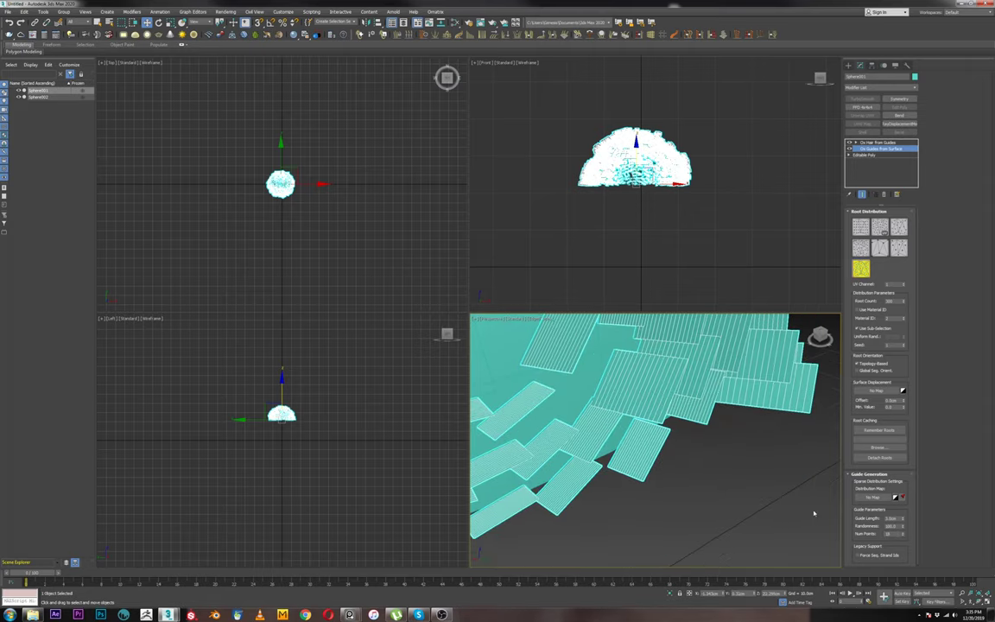
pyautogui.click(889, 534)
pyautogui.scroll(3, 772, 486)
pyautogui.scroll(3, 766, 486)
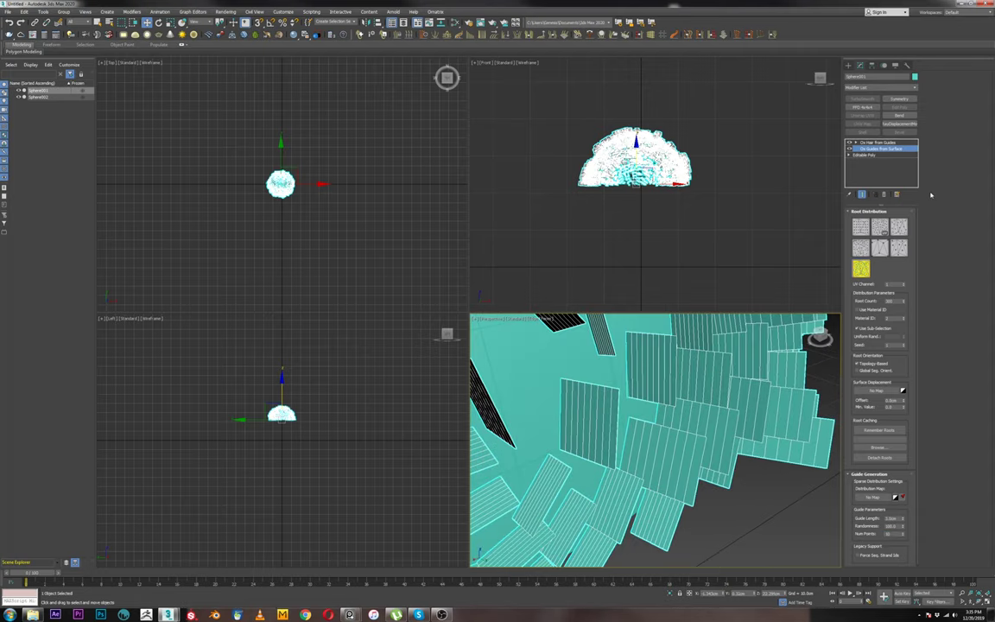
# Switch the Interpolation Guide Selection of Ox Hair from Guides to its middle option.
pyautogui.scroll(-5, 755, 443)
pyautogui.keyDown('alt'); pyautogui.moveTo(577, 370); pyautogui.dragTo(635, 462, button='middle'); pyautogui.keyUp('alt')
pyautogui.scroll(-4, 634, 492)
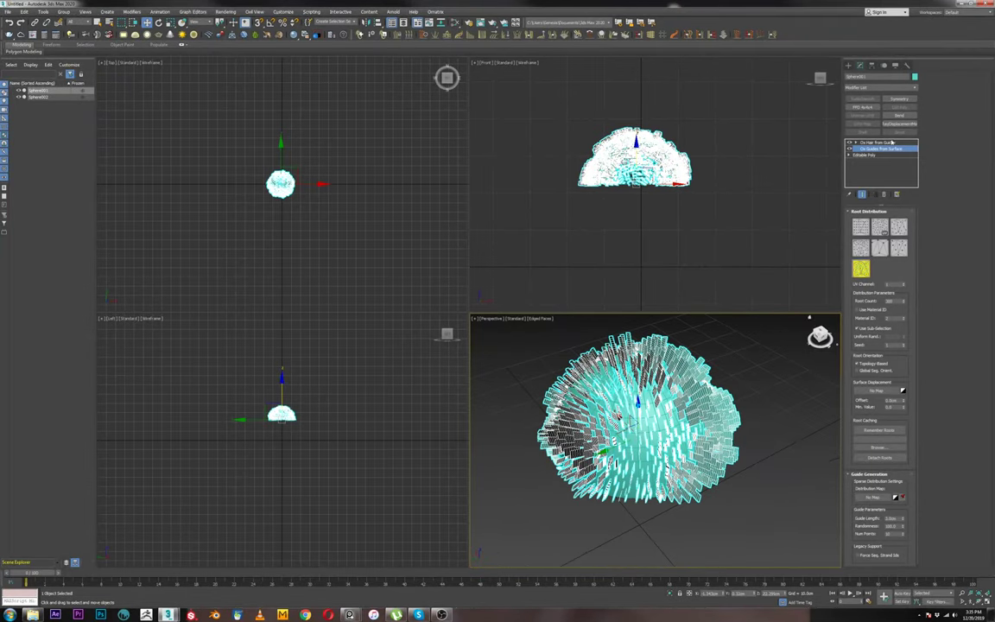
pyautogui.click(885, 143)
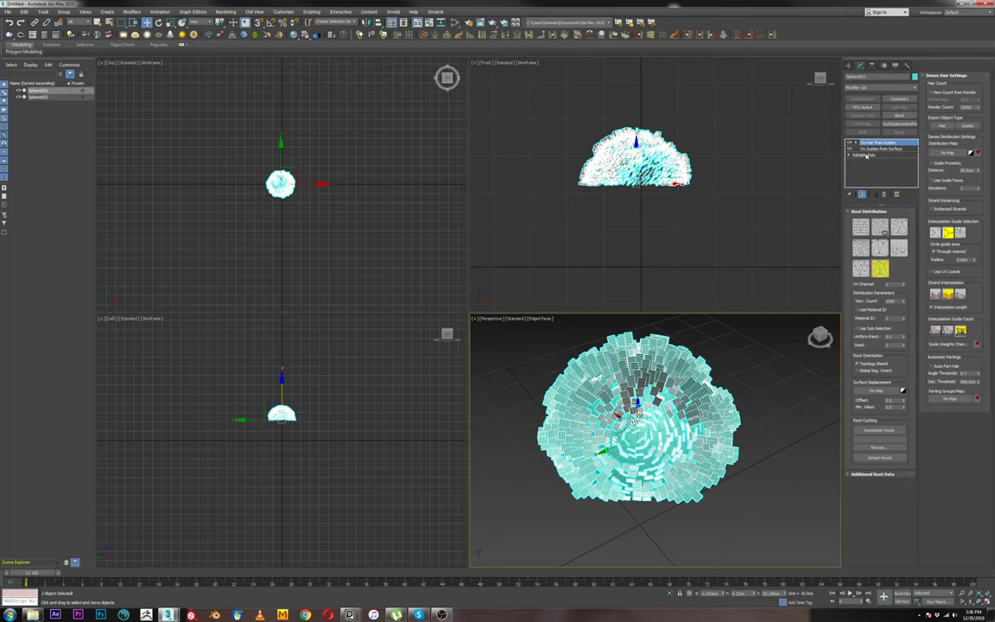
# Add the Ox Render Settings modifier and lower its Hair Radius profile curve to near zero for thin strands.
pyautogui.click(869, 87)
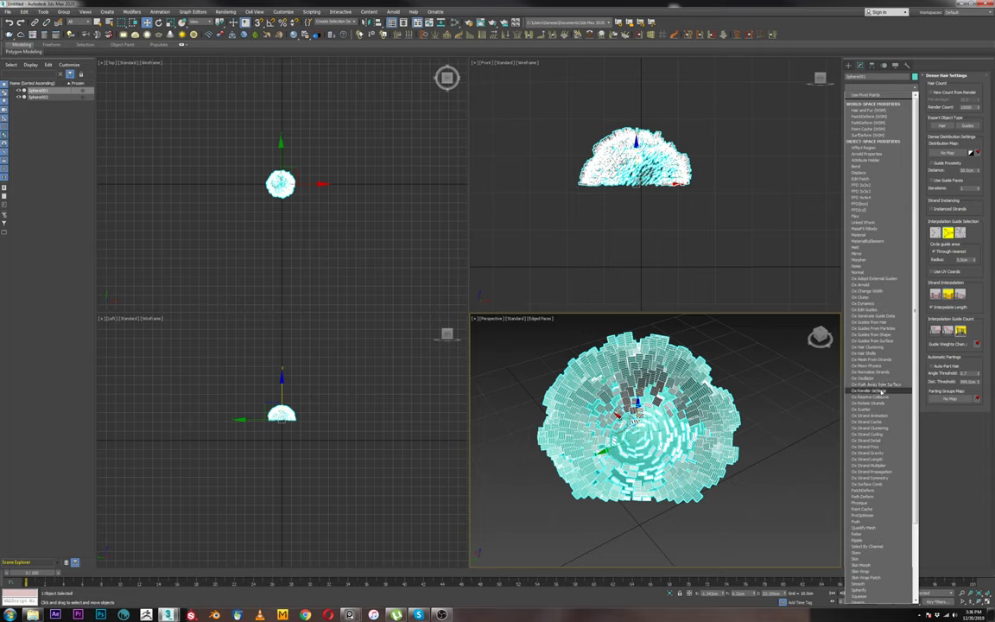
pyautogui.click(874, 391)
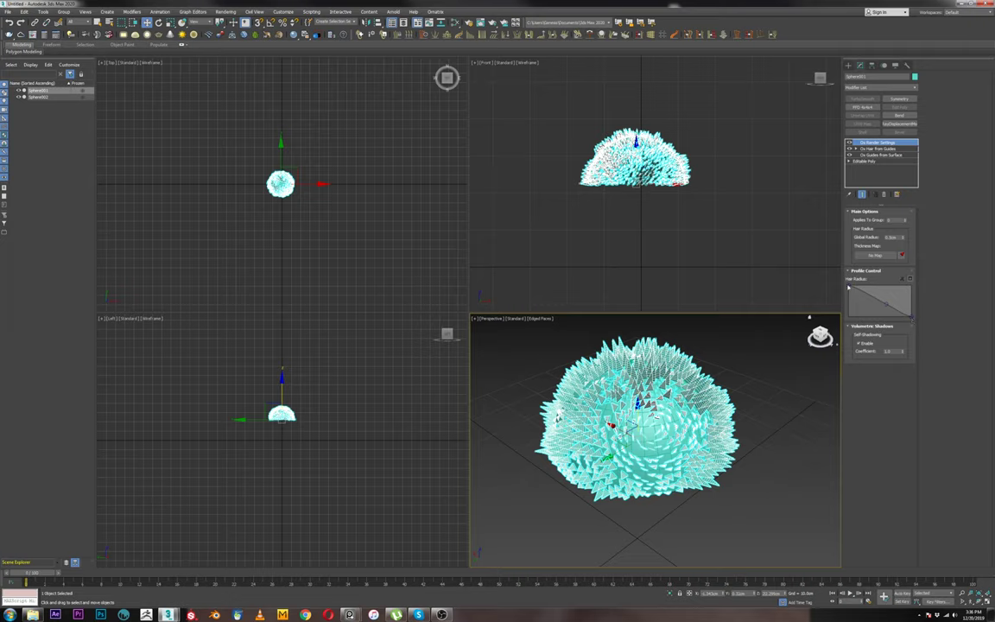
pyautogui.moveTo(845, 288); pyautogui.dragTo(836, 316)
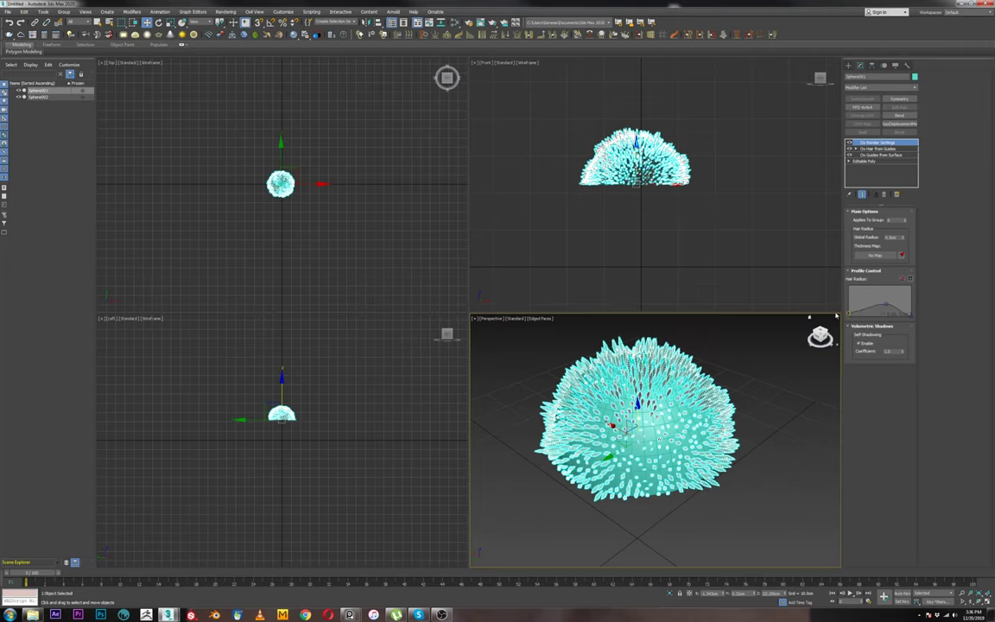
pyautogui.moveTo(893, 306); pyautogui.dragTo(887, 316)
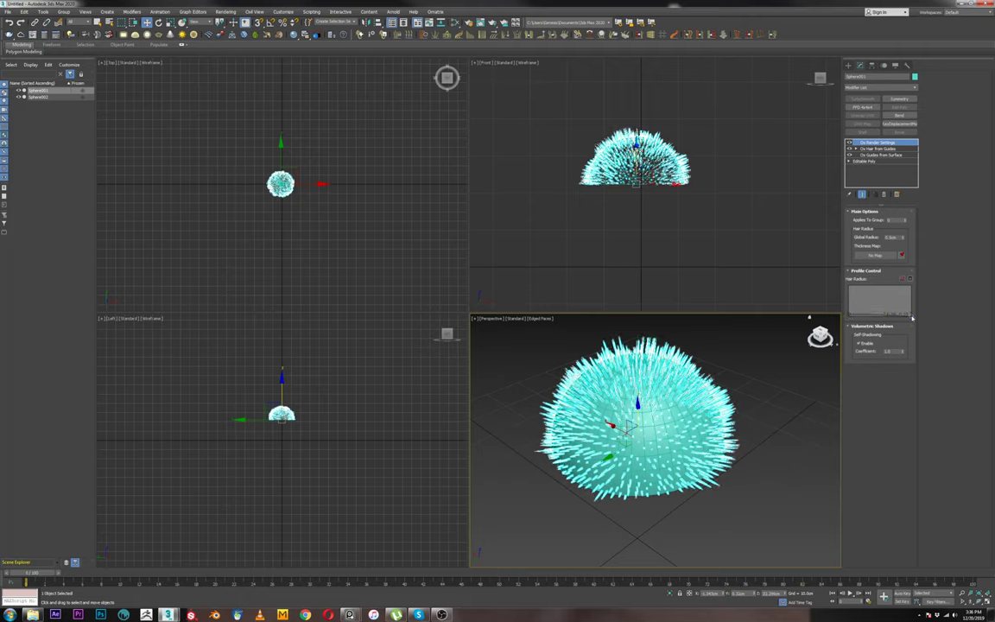
pyautogui.scroll(6, 649, 451)
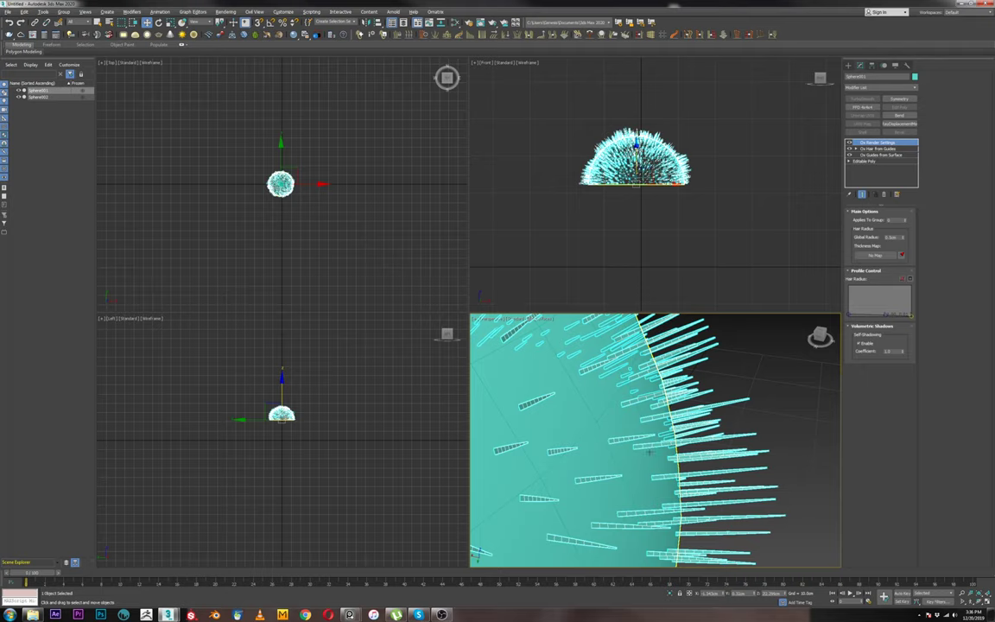
pyautogui.scroll(-5, 650, 451)
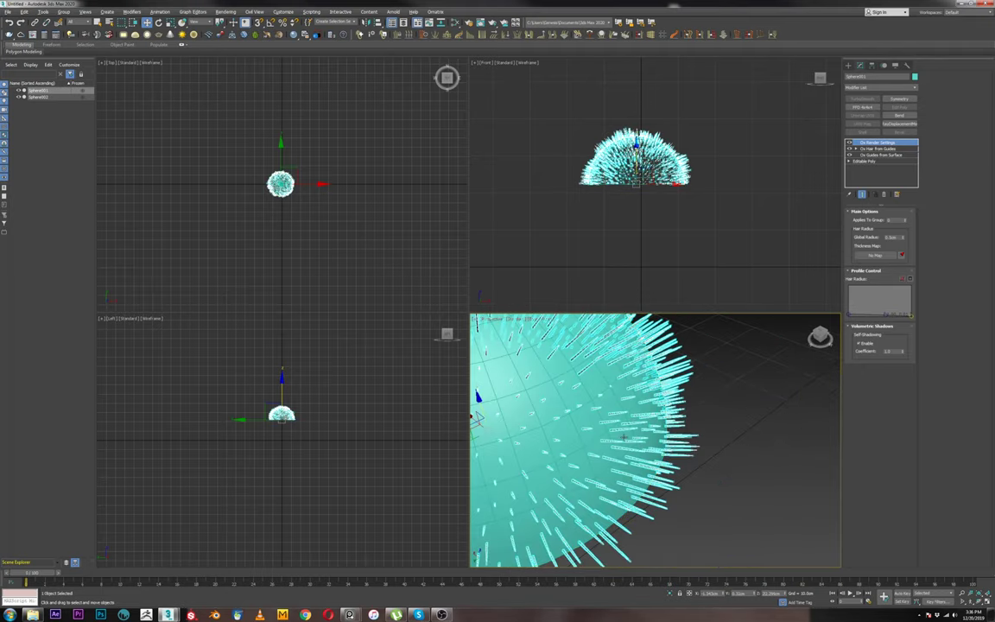
pyautogui.keyDown('alt'); pyautogui.moveTo(624, 437); pyautogui.dragTo(566, 414, button='middle'); pyautogui.keyUp('alt')
# Try a higher View Count in Ox Hair from Guides and set it back to 1000.
pyautogui.click(885, 148)
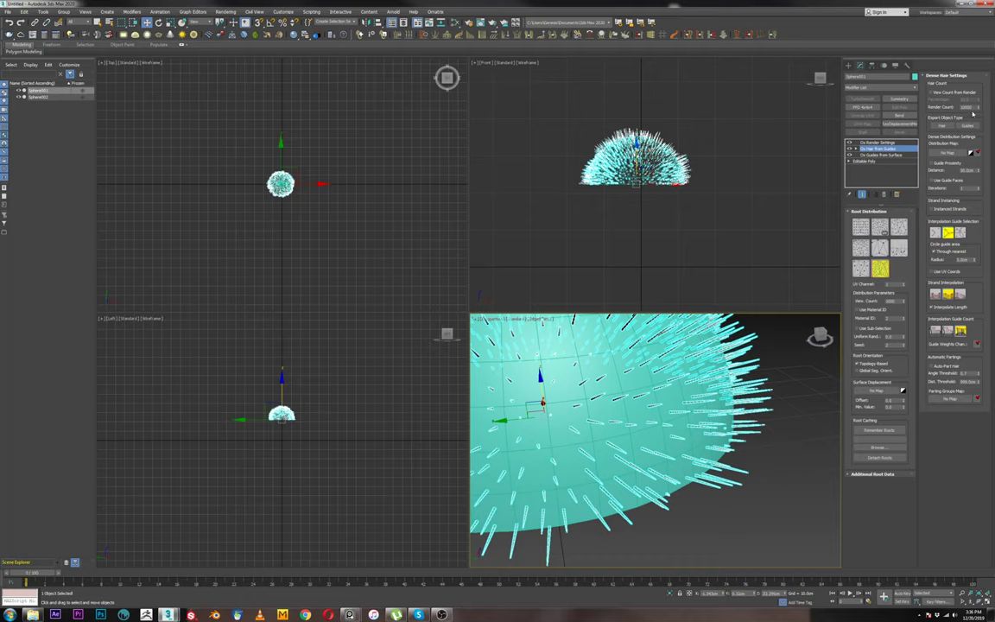
pyautogui.scroll(-5, 671, 424)
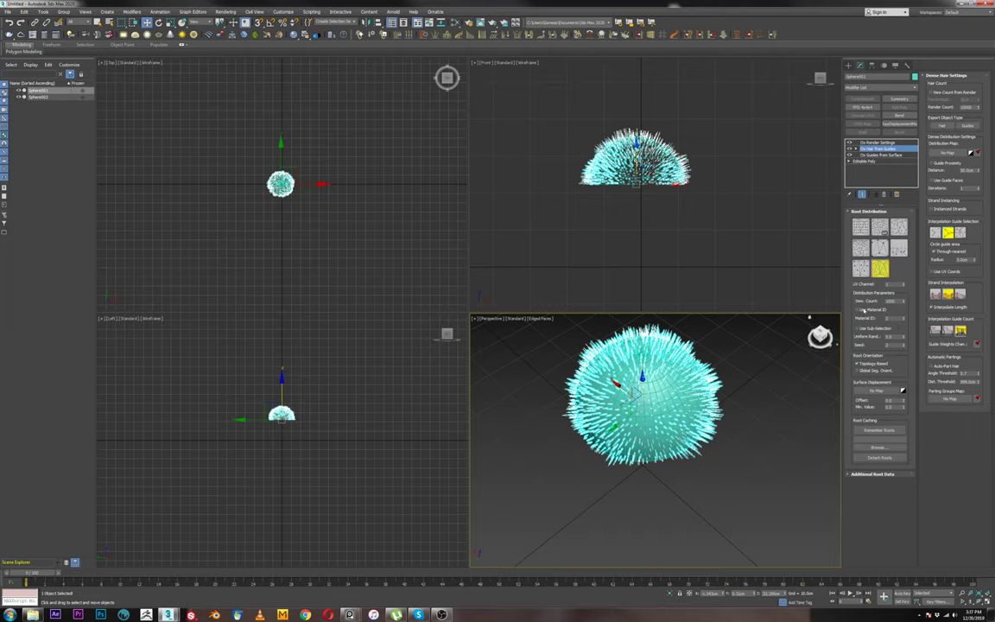
pyautogui.keyDown('alt'); pyautogui.moveTo(710, 395); pyautogui.dragTo(663, 381, button='middle'); pyautogui.keyUp('alt')
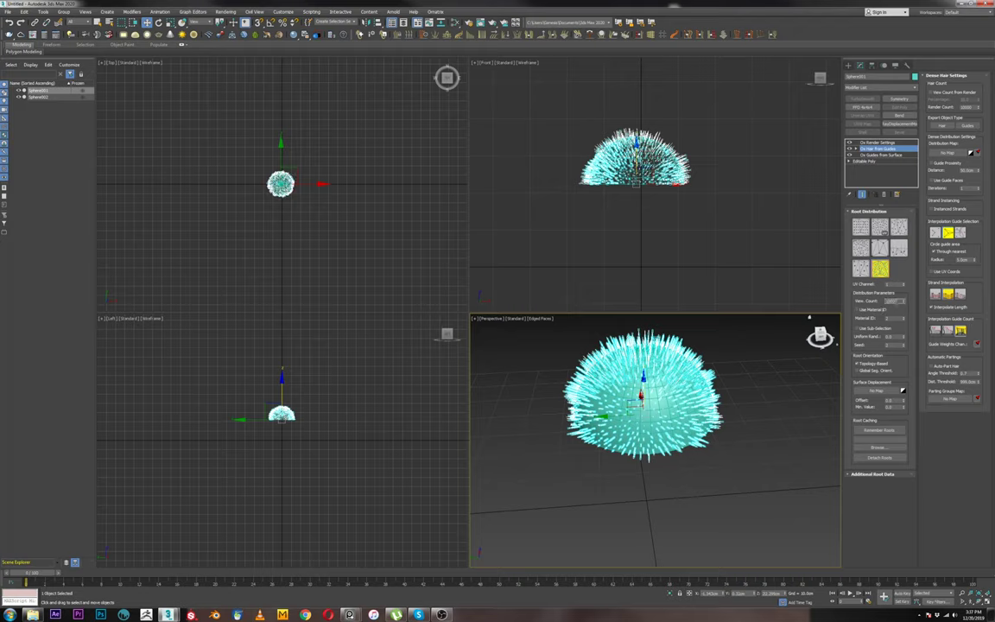
pyautogui.press('Return')
pyautogui.keyDown('alt'); pyautogui.moveTo(669, 416); pyautogui.dragTo(744, 393, button='middle'); pyautogui.keyUp('alt')
pyautogui.scroll(4, 696, 448)
pyautogui.doubleClick(896, 301)
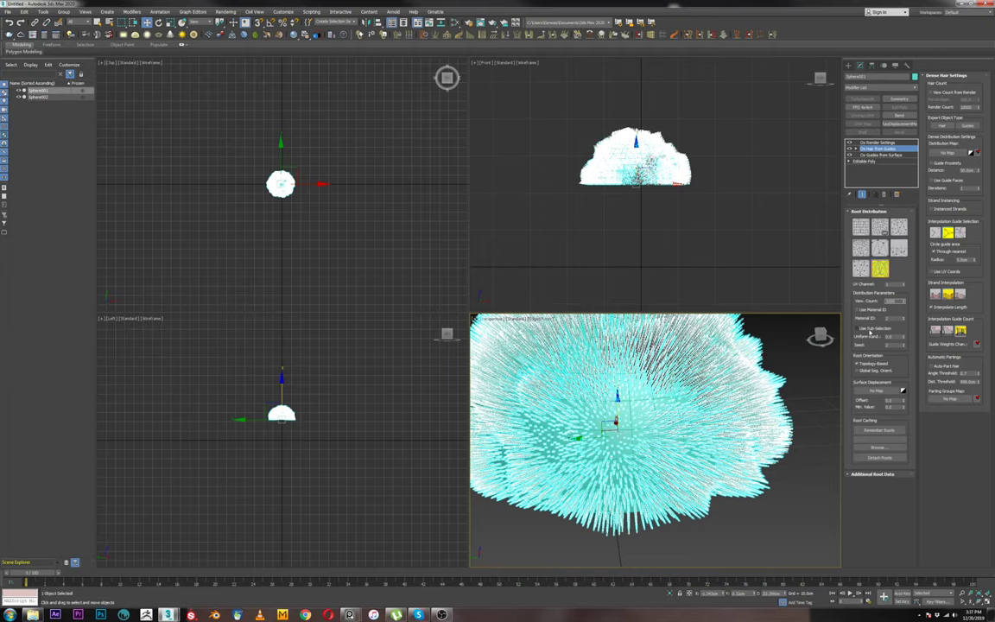
# Inspect the hair strands up close with the scalp deselected, and reselect the hair object to view it from other angles.
pyautogui.click(810, 376)
pyautogui.scroll(6, 728, 391)
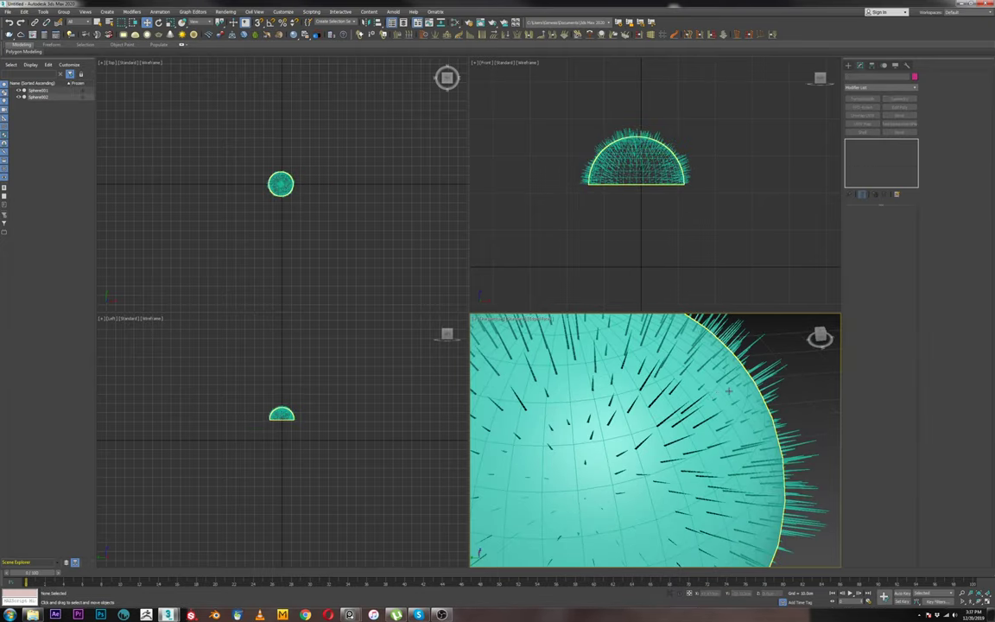
pyautogui.scroll(-6, 728, 391)
pyautogui.click(758, 406)
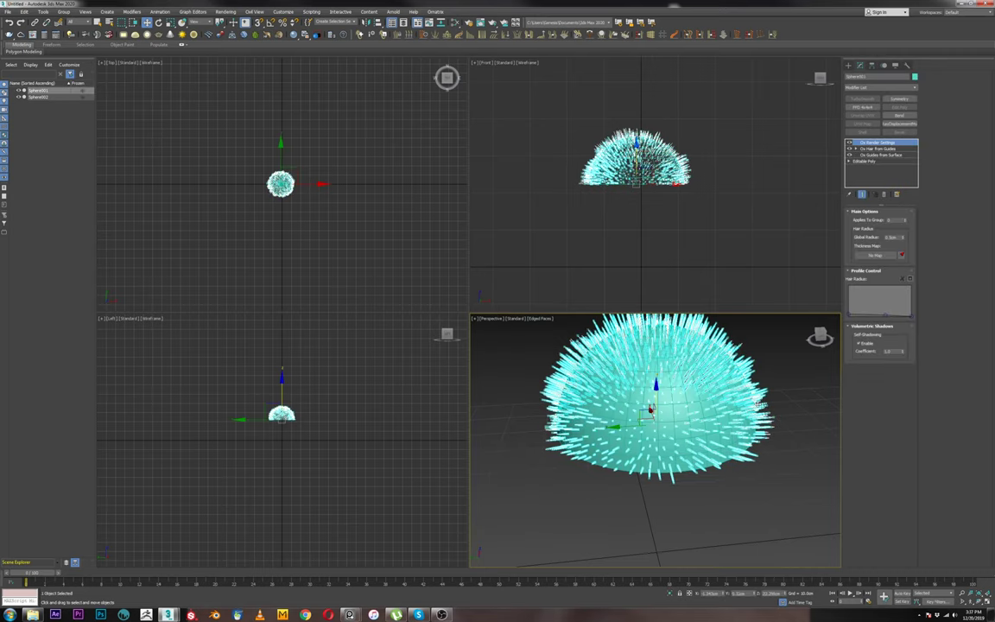
pyautogui.keyDown('alt'); pyautogui.moveTo(757, 404); pyautogui.dragTo(740, 433); pyautogui.keyUp('alt')
pyautogui.scroll(1, 740, 433)
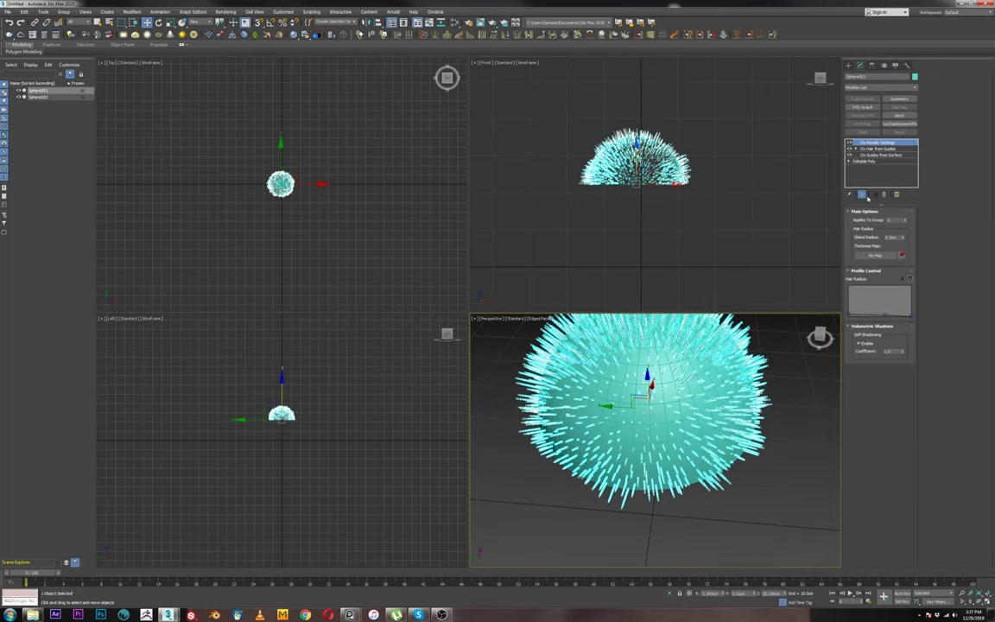
pyautogui.keyDown('alt'); pyautogui.moveTo(645, 457); pyautogui.dragTo(661, 409, button='middle'); pyautogui.keyUp('alt')
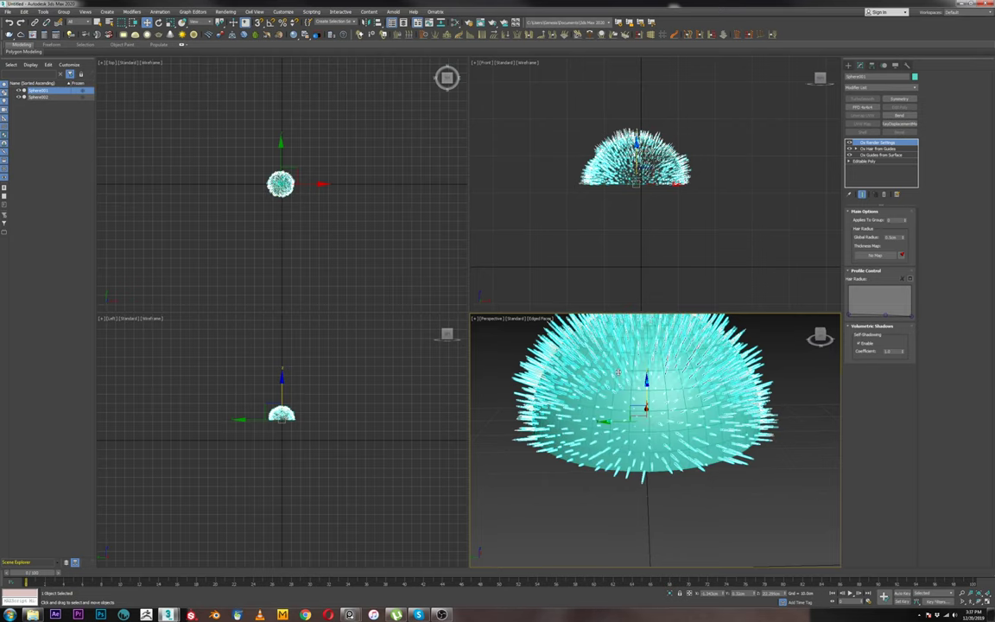
pyautogui.keyDown('alt'); pyautogui.moveTo(617, 373); pyautogui.dragTo(624, 399, button='middle'); pyautogui.keyUp('alt')
# Add the VRayOrnatrixMod modifier above Ox Render Settings on the hair object.
pyautogui.click(879, 89)
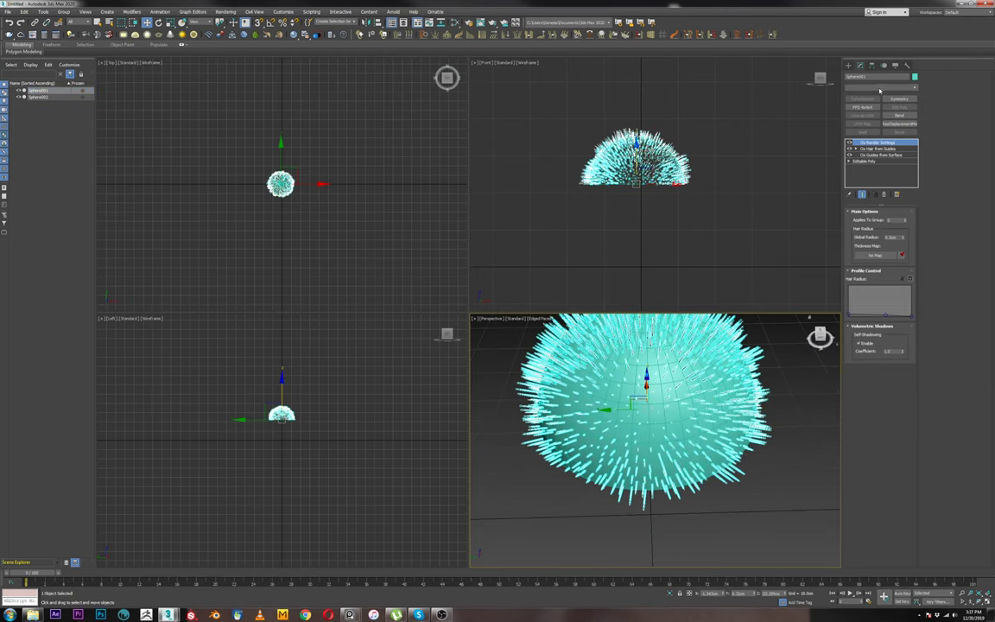
pyautogui.click(879, 90)
pyautogui.scroll(-3, 863, 581)
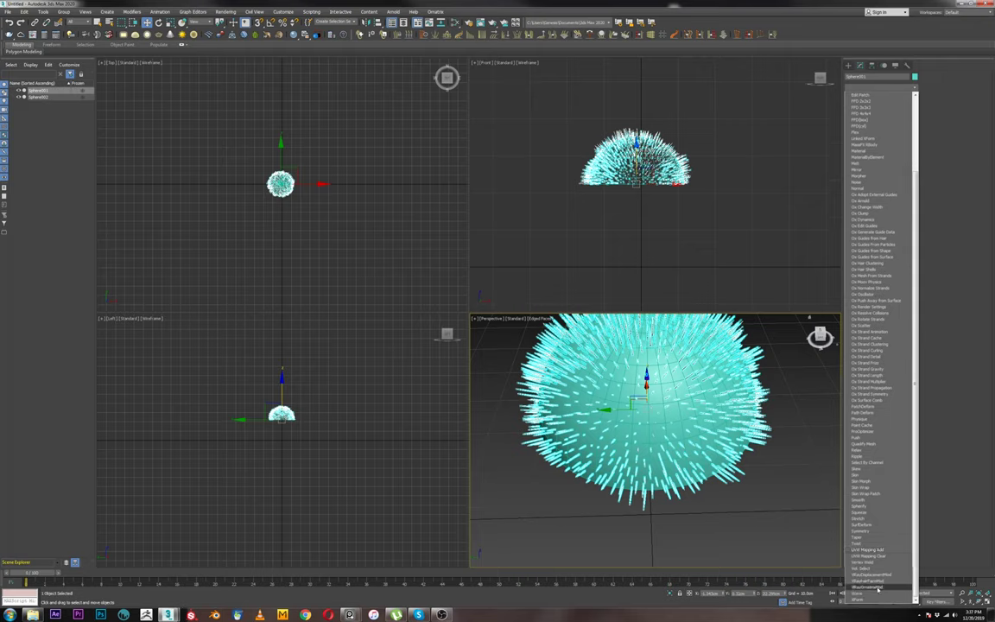
pyautogui.click(874, 575)
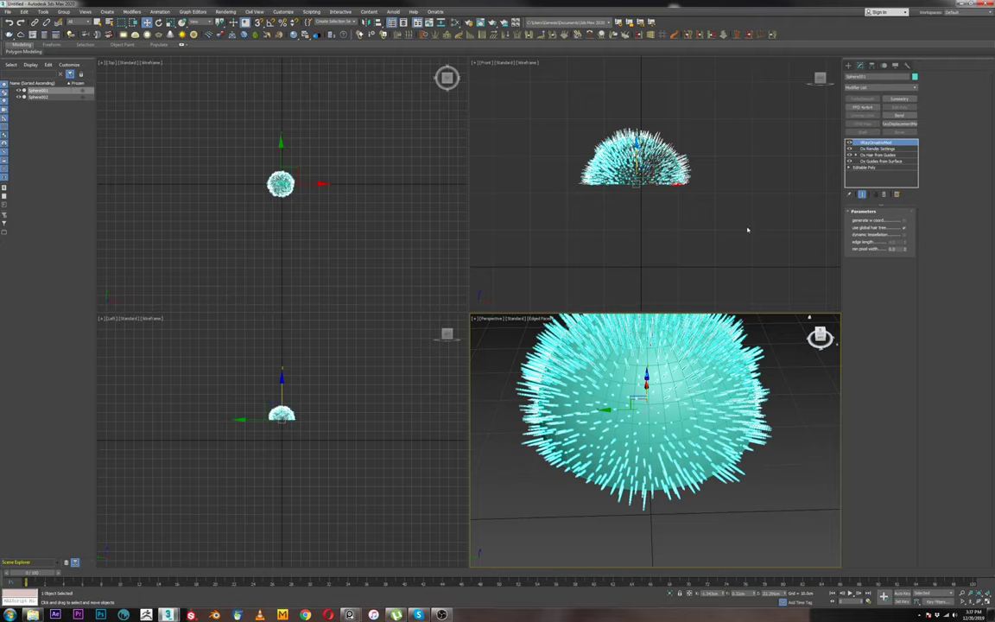
pyautogui.keyDown('alt'); pyautogui.moveTo(722, 402); pyautogui.dragTo(759, 378, button='middle'); pyautogui.keyUp('alt')
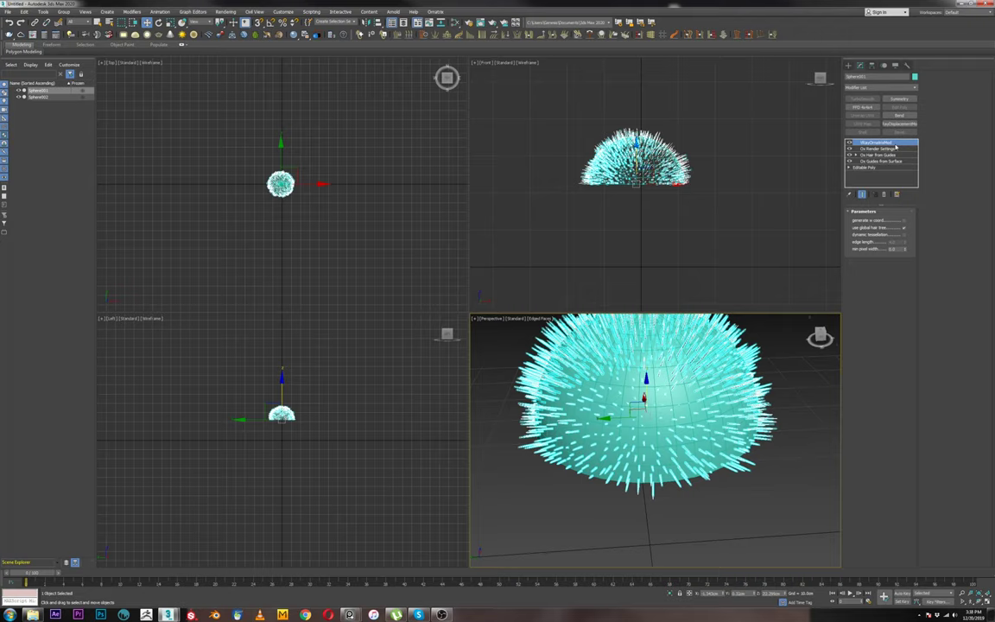
pyautogui.keyDown('alt'); pyautogui.moveTo(730, 419); pyautogui.dragTo(740, 430, button='middle'); pyautogui.keyUp('alt')
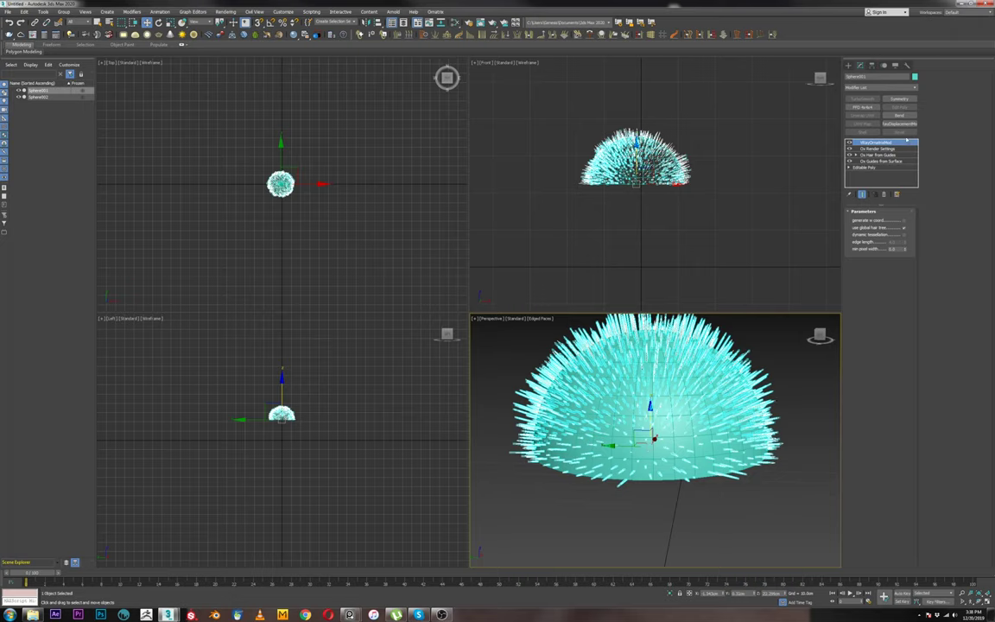
# Add an Ox Edit Guides modifier and place it between Ox Guides from Surface and Ox Hair from Guides.
pyautogui.click(870, 155)
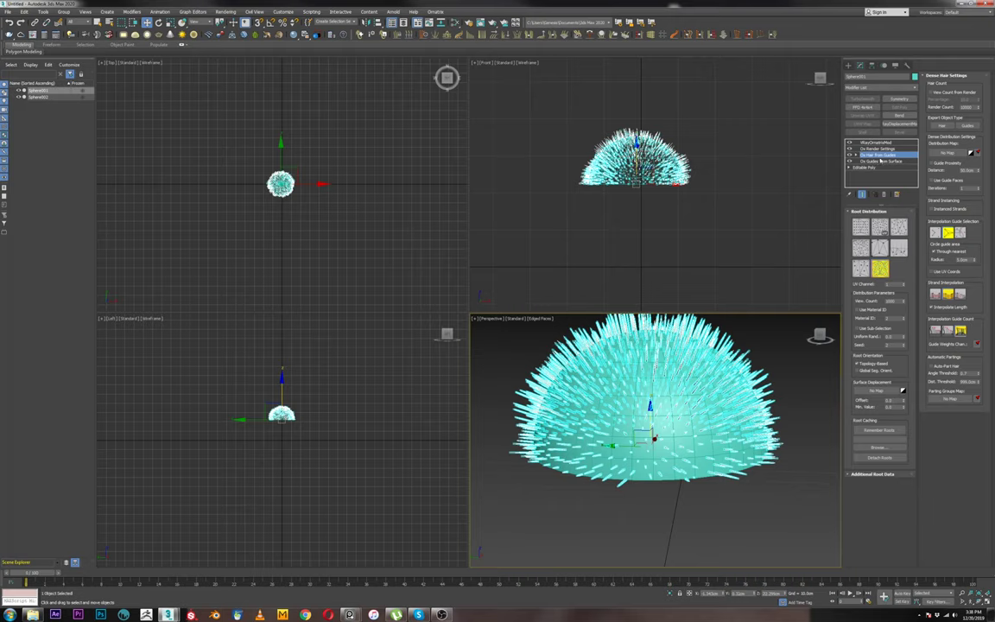
pyautogui.click(875, 87)
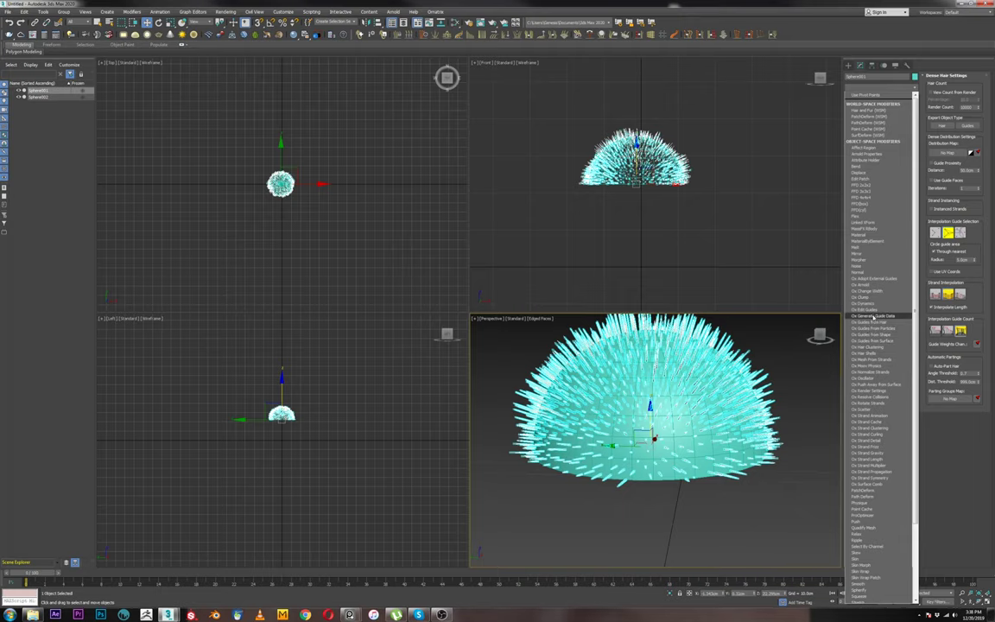
pyautogui.click(871, 310)
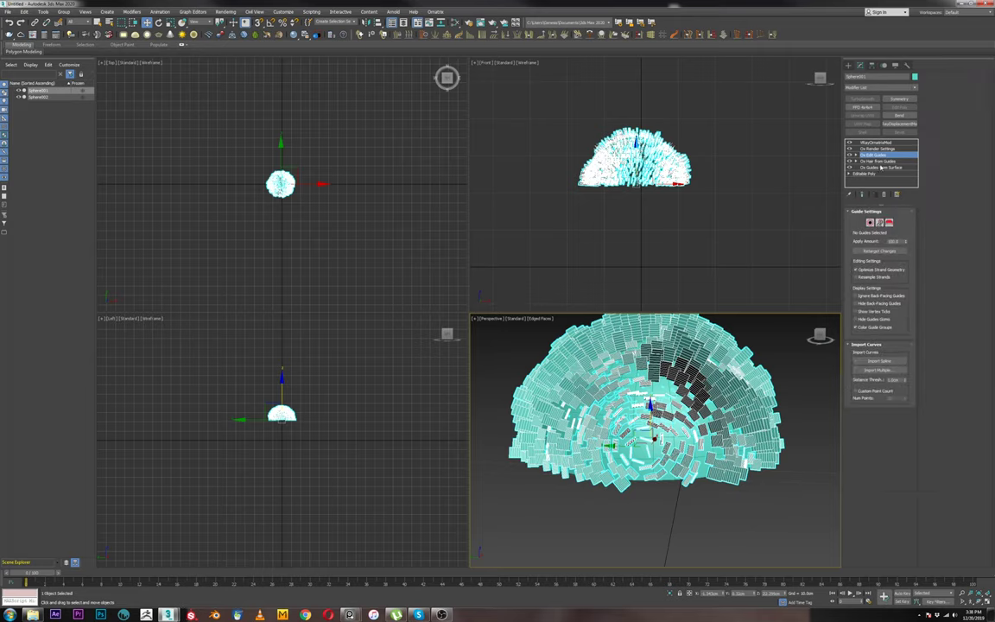
pyautogui.moveTo(881, 157); pyautogui.dragTo(881, 169)
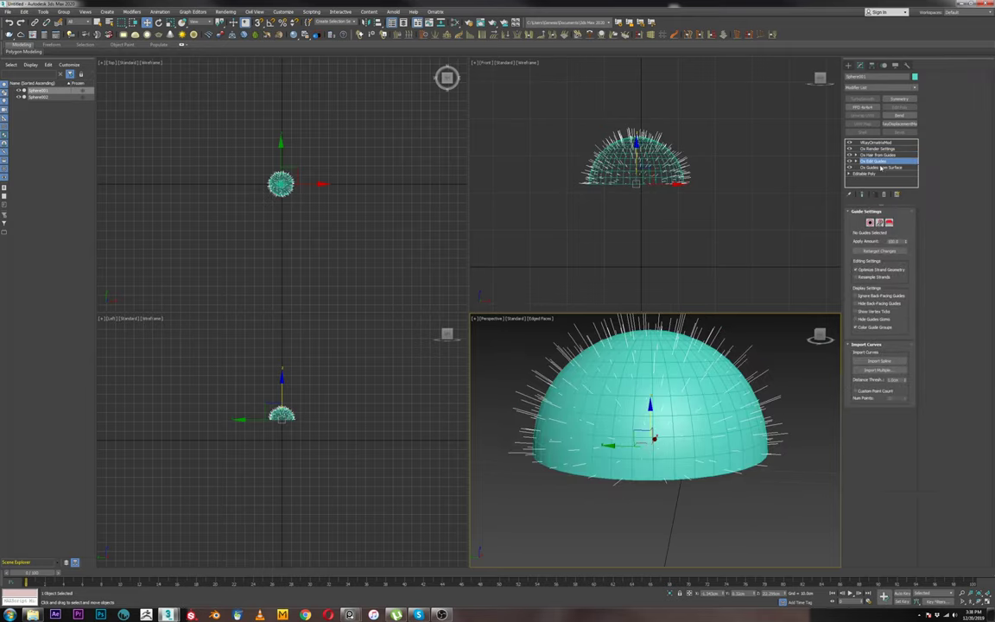
pyautogui.moveTo(739, 423)
pyautogui.keyDown('alt'); pyautogui.mouseDown(button='middle')
pyautogui.moveTo(748, 416)
pyautogui.moveTo(750, 434)
pyautogui.mouseUp(button='middle'); pyautogui.keyUp('alt')
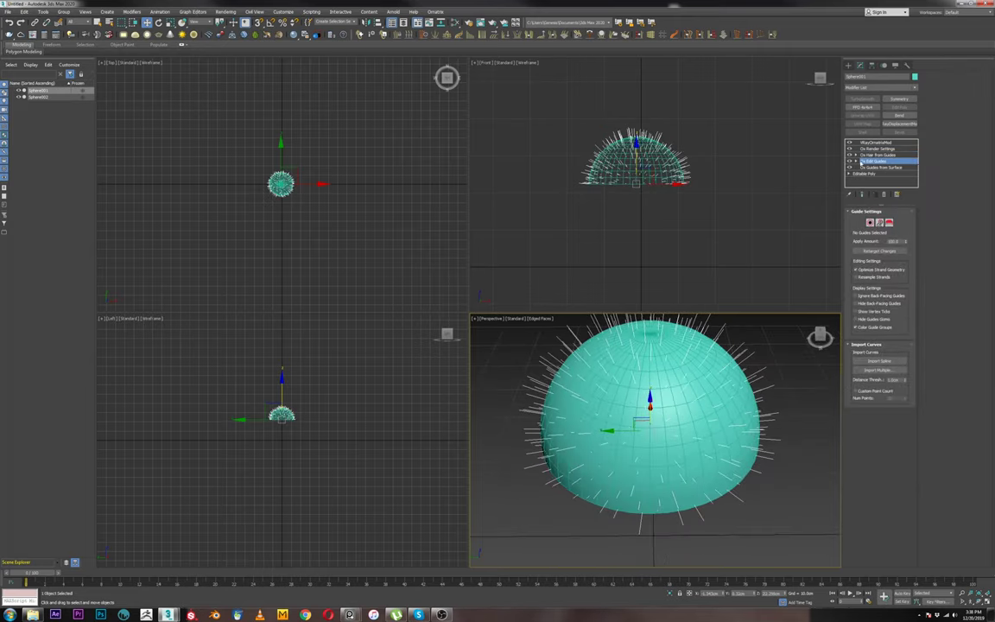
# Comb the guides down the sides of the dome with a slightly smaller brush and check the resulting dense hair.
pyautogui.click(889, 223)
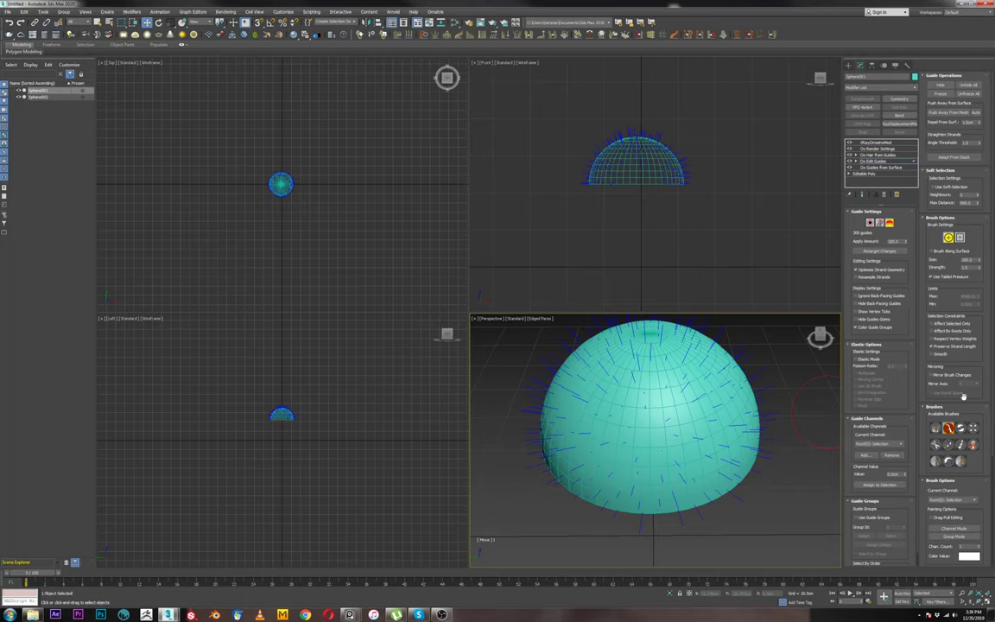
pyautogui.moveTo(978, 260); pyautogui.dragTo(979, 248)
pyautogui.moveTo(978, 260); pyautogui.dragTo(979, 244)
pyautogui.moveTo(781, 430); pyautogui.dragTo(753, 421, button='middle')
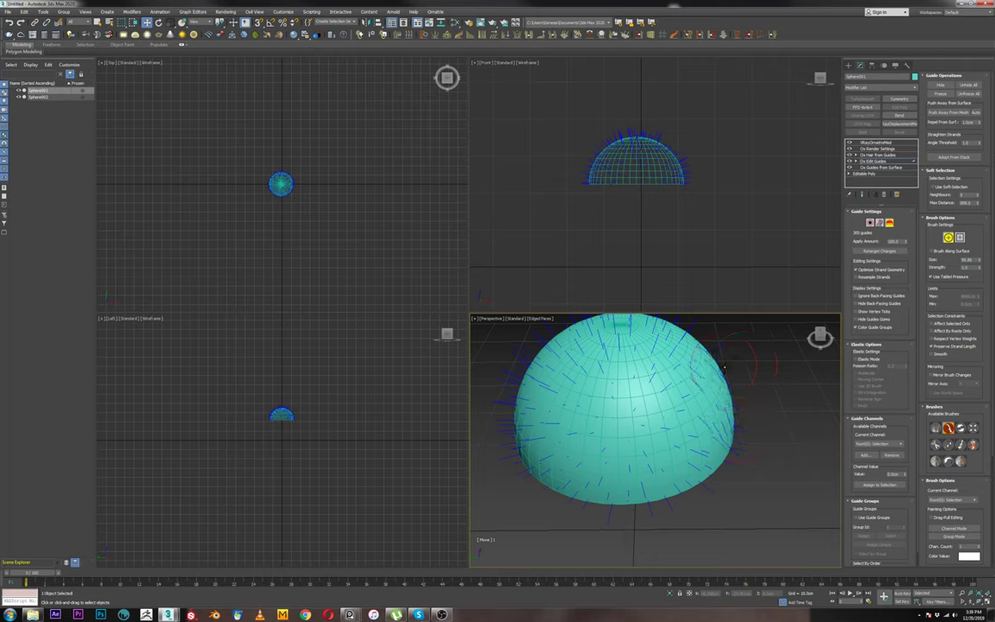
pyautogui.keyDown('alt'); pyautogui.moveTo(717, 510); pyautogui.dragTo(737, 497, button='middle'); pyautogui.keyUp('alt')
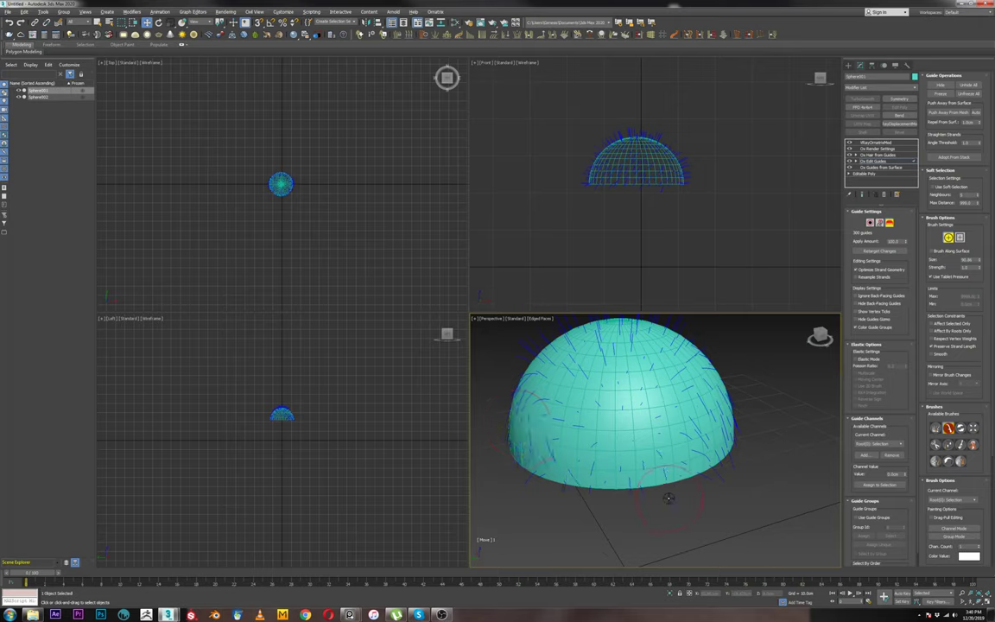
pyautogui.keyDown('alt'); pyautogui.moveTo(669, 498); pyautogui.dragTo(738, 494, button='middle'); pyautogui.keyUp('alt')
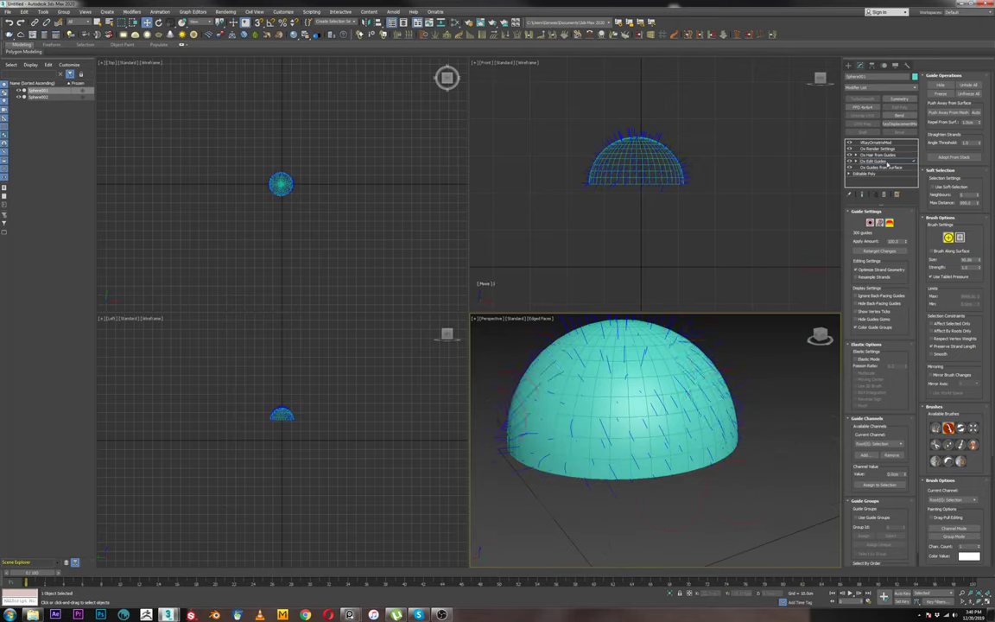
pyautogui.click(876, 155)
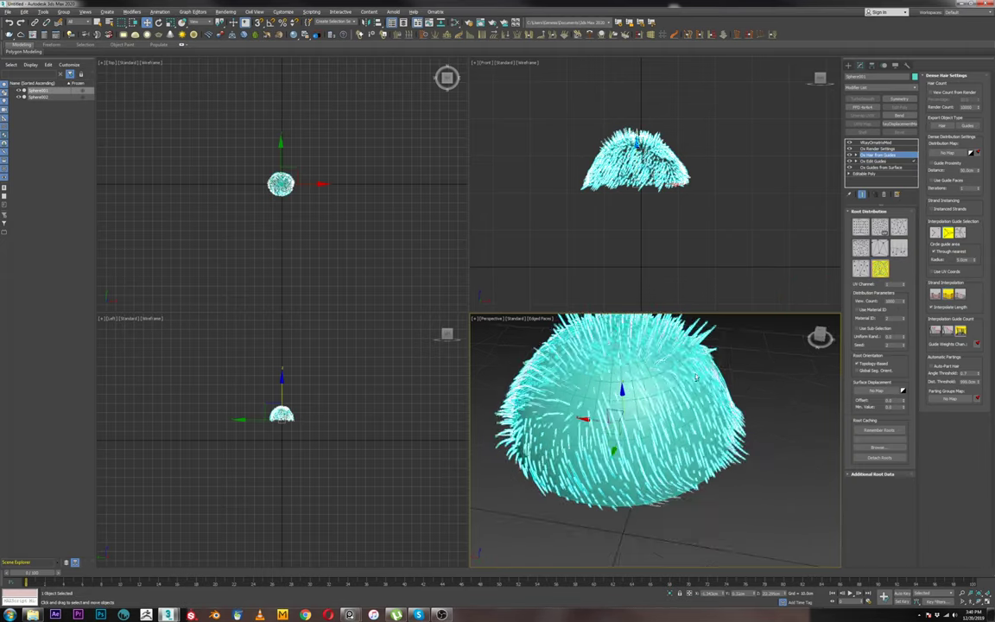
pyautogui.keyDown('alt'); pyautogui.moveTo(667, 361); pyautogui.dragTo(696, 411, button='middle'); pyautogui.keyUp('alt')
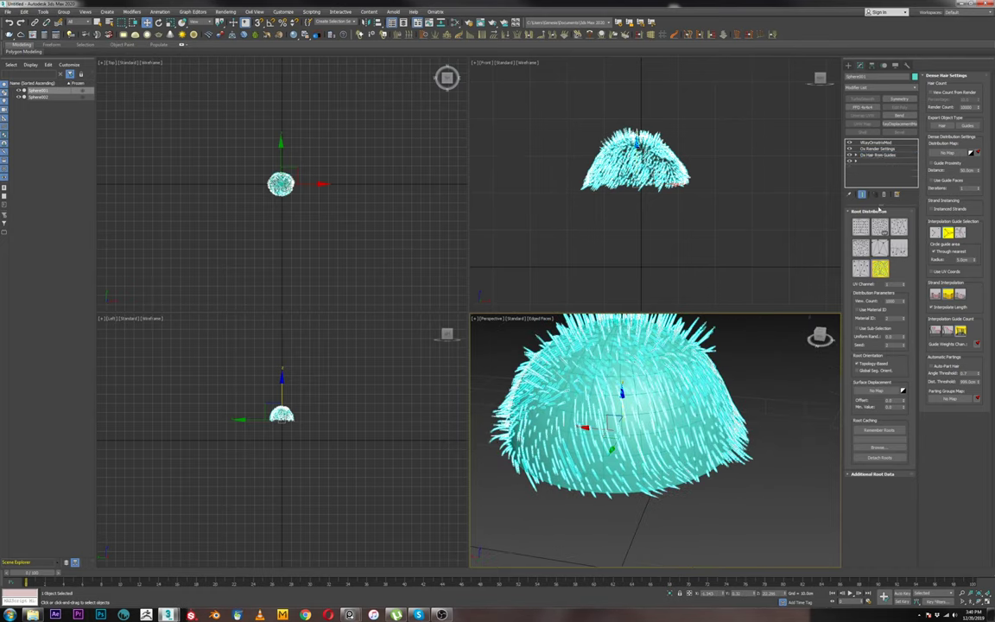
# Return to Ox Edit Guides and try its Cut brush on the guides.
pyautogui.click(874, 161)
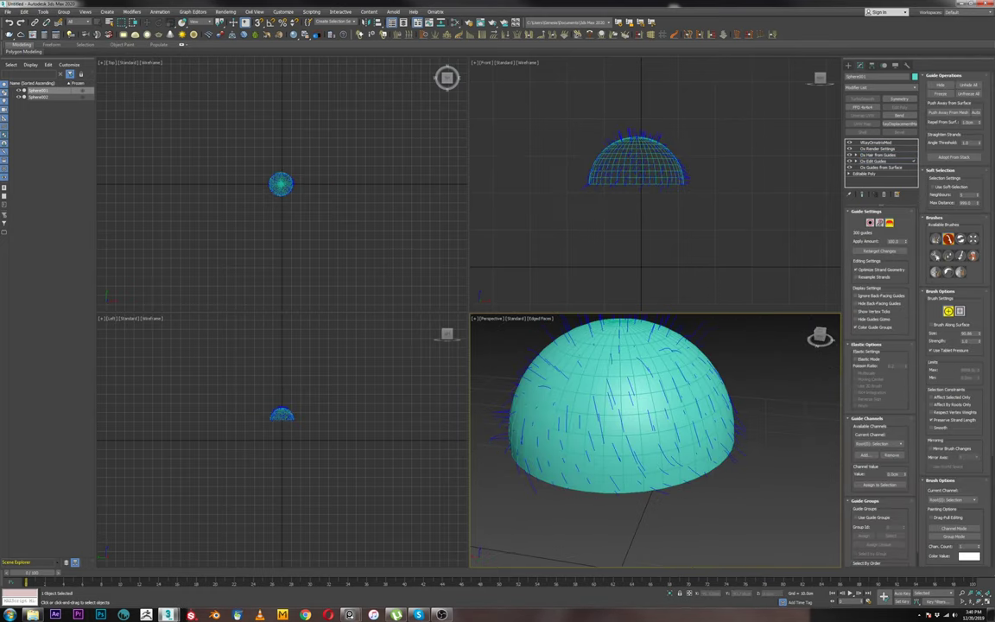
pyautogui.click(936, 257)
pyautogui.moveTo(756, 338); pyautogui.dragTo(754, 350, button='middle')
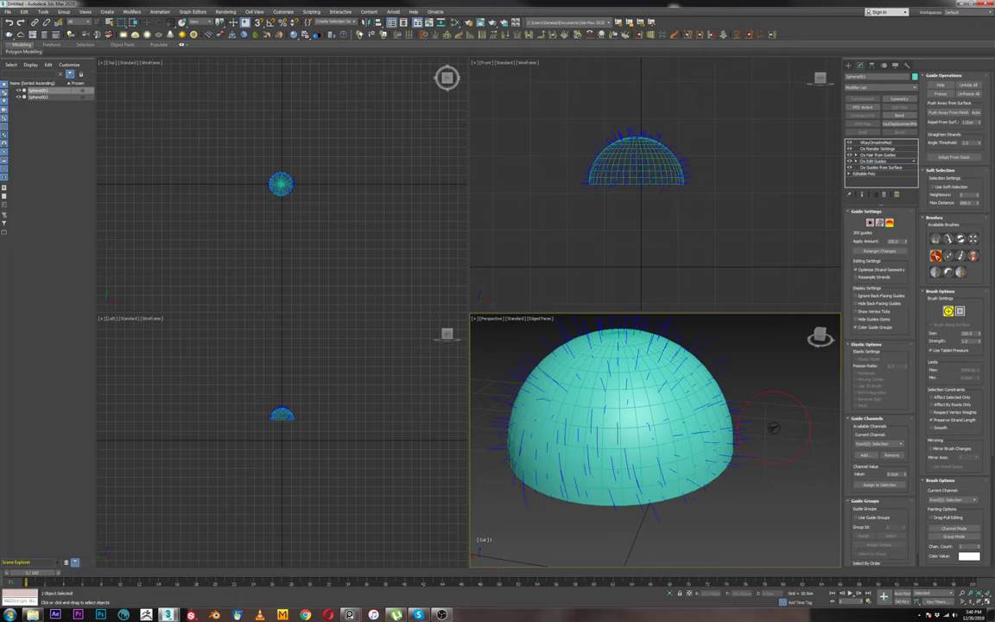
# Leave brush editing and delete the Ox Edit Guides modifier from the stack.
pyautogui.click(873, 161)
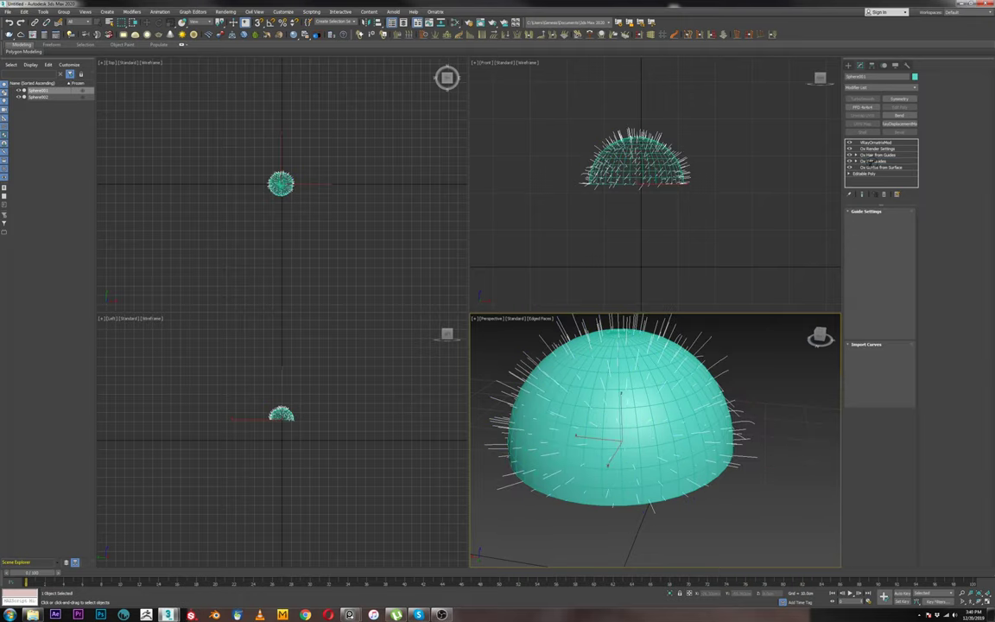
pyautogui.click(881, 194)
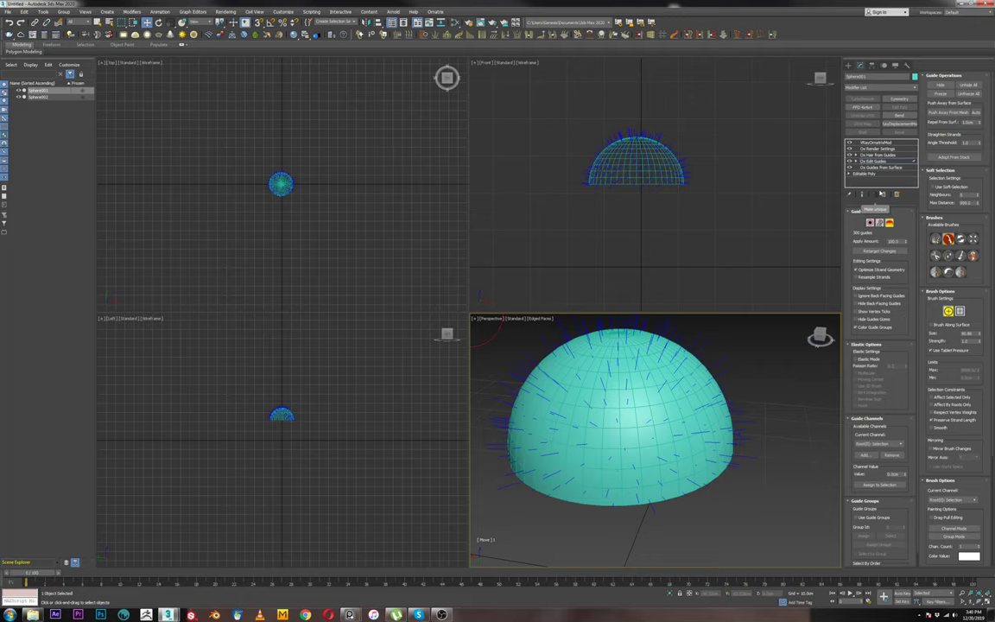
pyautogui.click(878, 162)
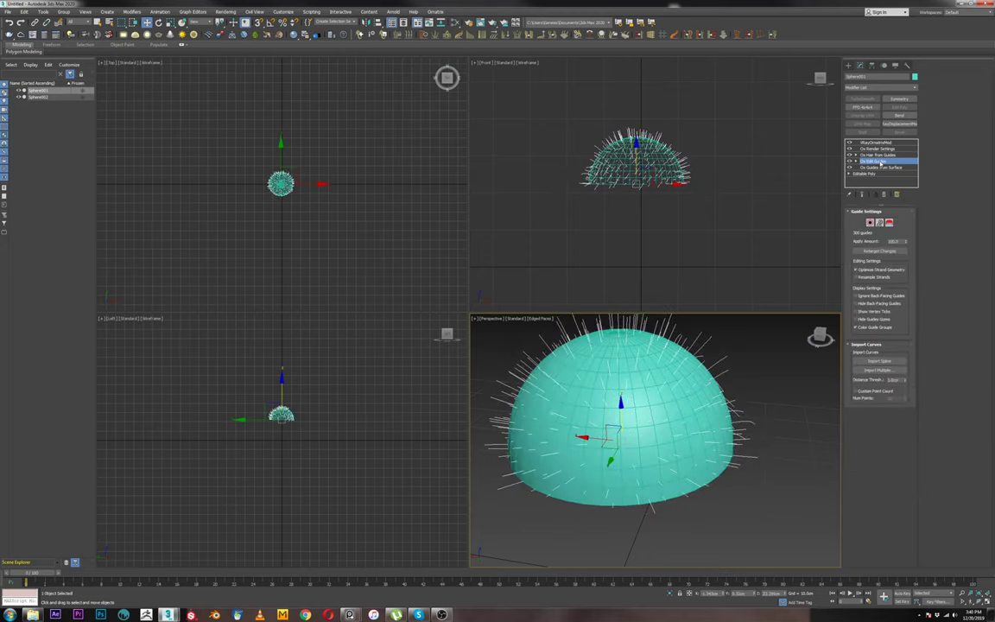
pyautogui.click(885, 196)
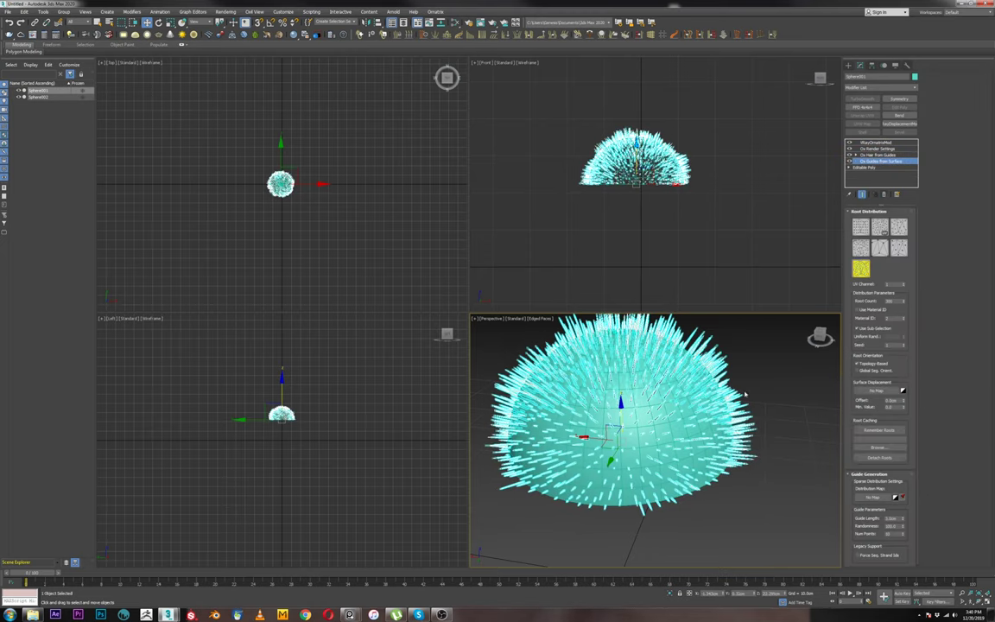
# Lower the guide Randomness in Ox Guides from Surface to make the hair lengths more even.
pyautogui.moveTo(786, 389); pyautogui.dragTo(788, 426, button='middle')
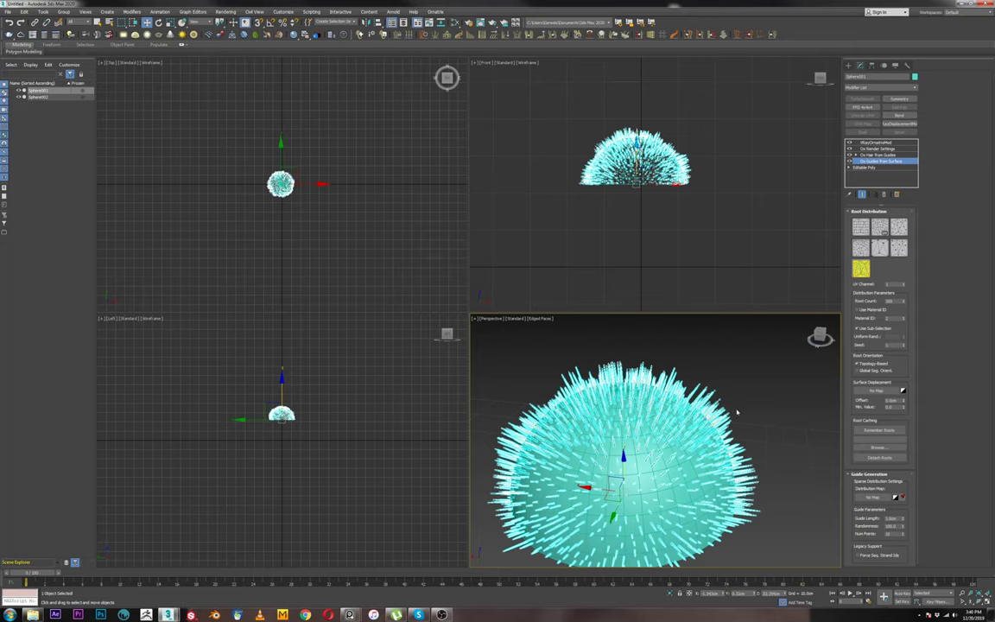
pyautogui.click(874, 155)
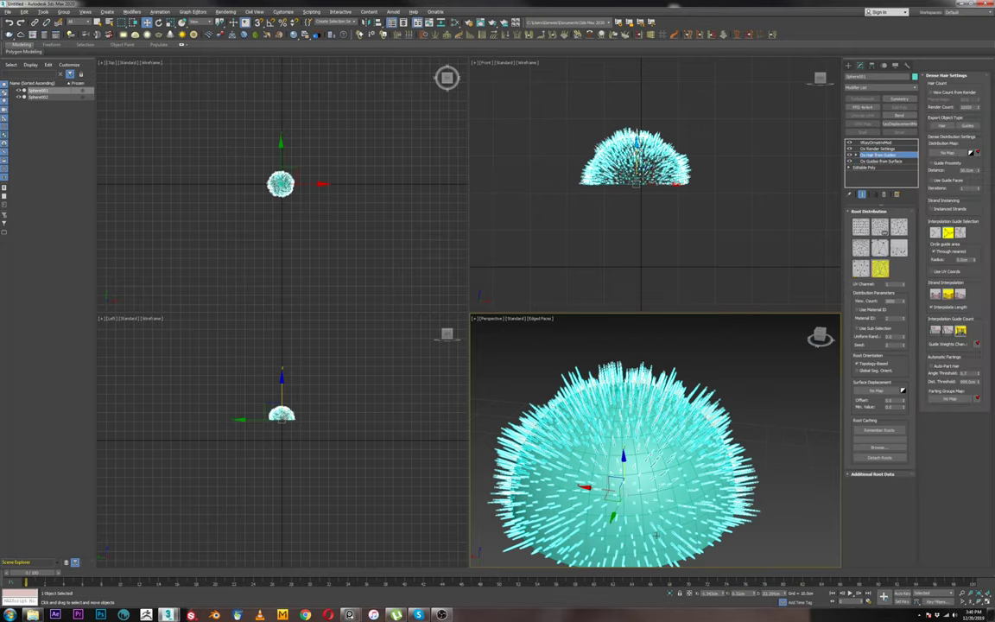
pyautogui.keyDown('alt'); pyautogui.moveTo(671, 482); pyautogui.dragTo(648, 480, button='middle'); pyautogui.keyUp('alt')
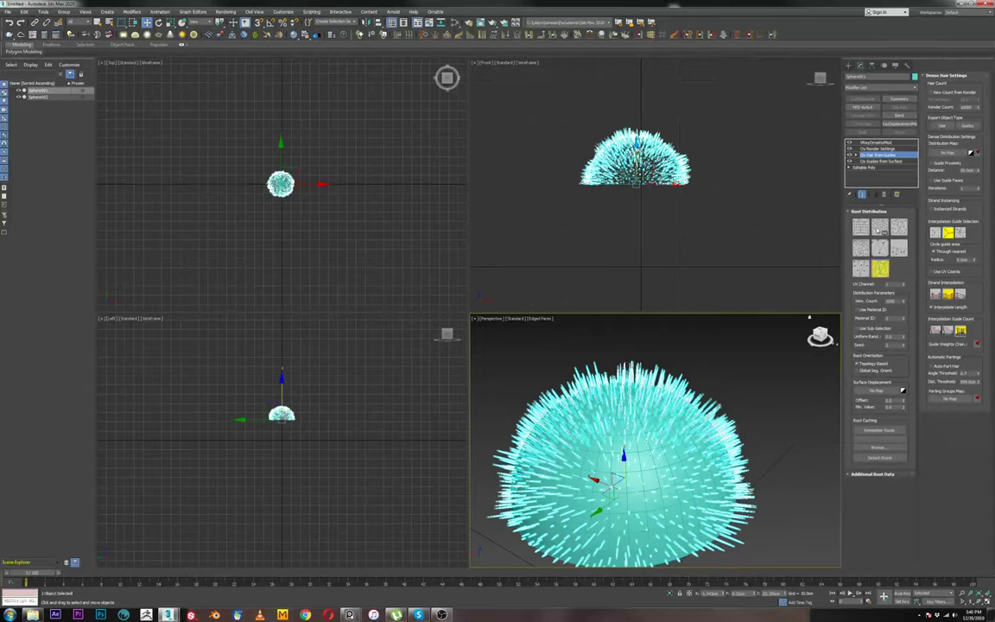
pyautogui.click(877, 162)
pyautogui.keyDown('alt'); pyautogui.moveTo(739, 303); pyautogui.dragTo(653, 445, button='middle'); pyautogui.keyUp('alt')
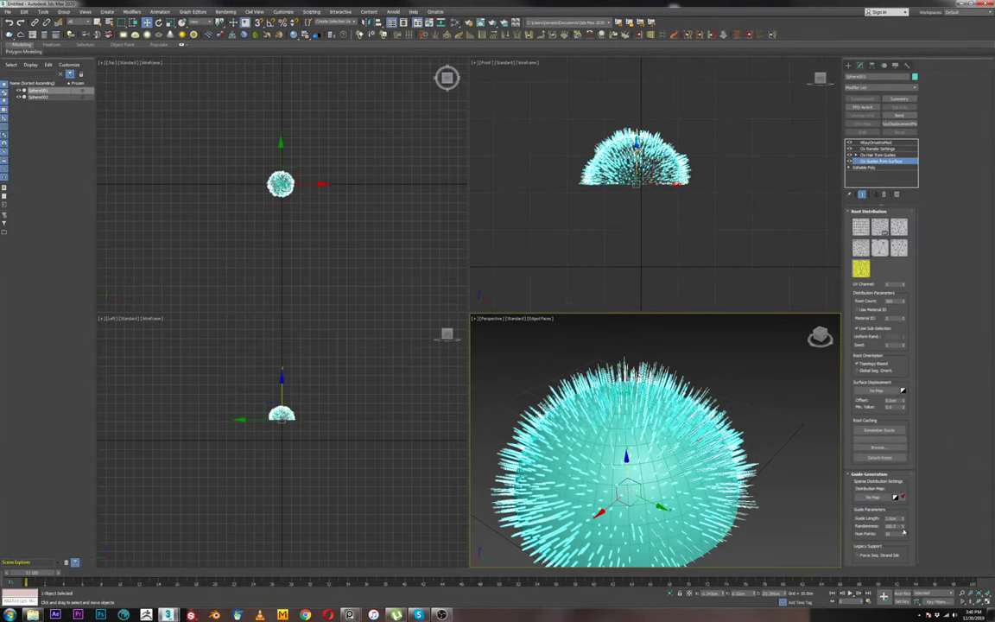
pyautogui.moveTo(903, 528); pyautogui.dragTo(907, 546)
pyautogui.keyDown('alt'); pyautogui.moveTo(648, 456); pyautogui.dragTo(696, 419, button='middle'); pyautogui.keyUp('alt')
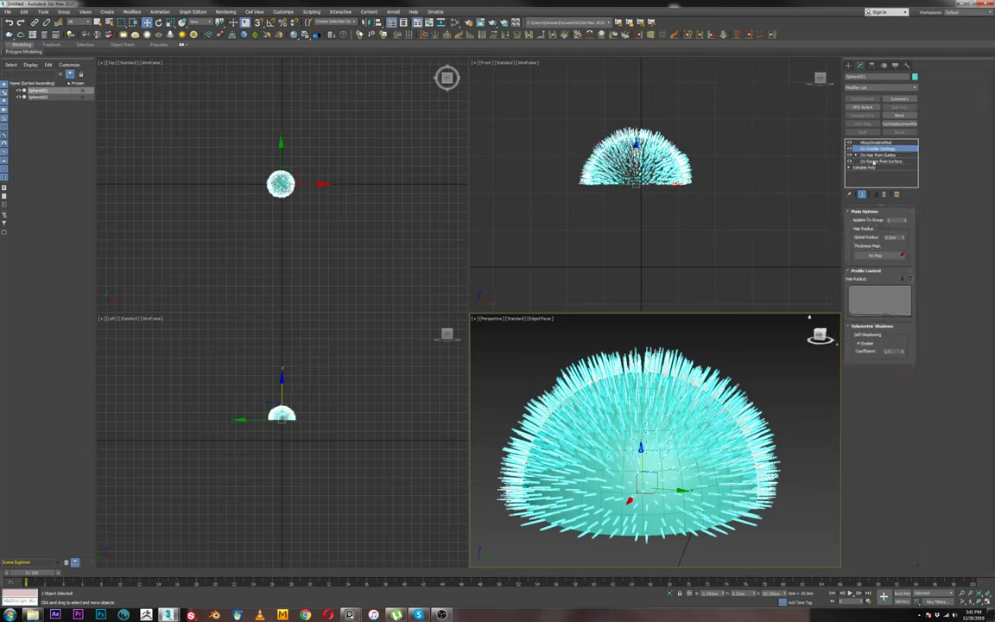
# Add an Ox Strand Curling modifier directly above Ox Hair from Guides in the stack.
pyautogui.click(878, 156)
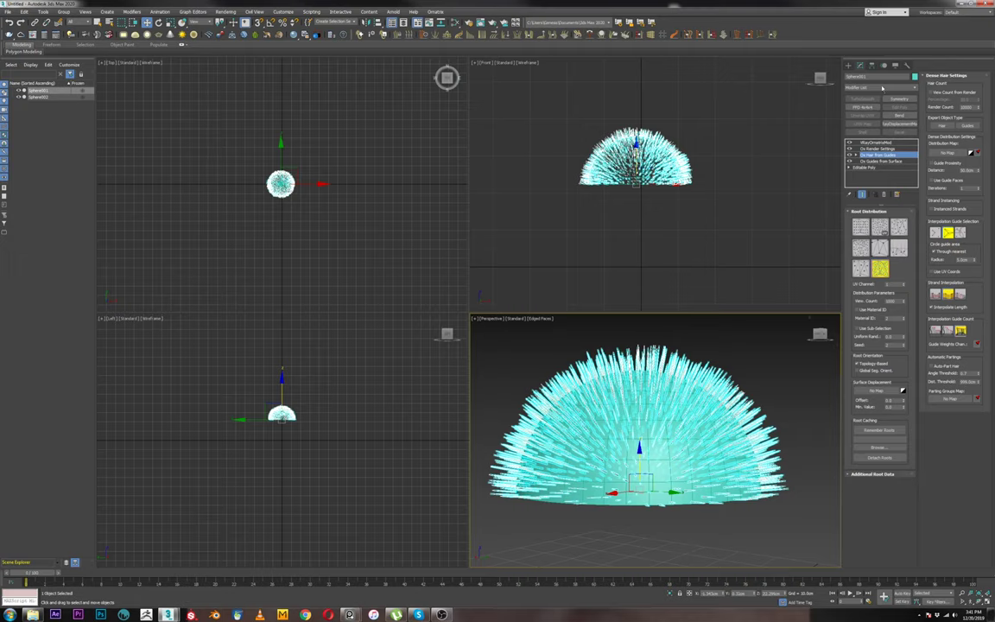
pyautogui.click(881, 87)
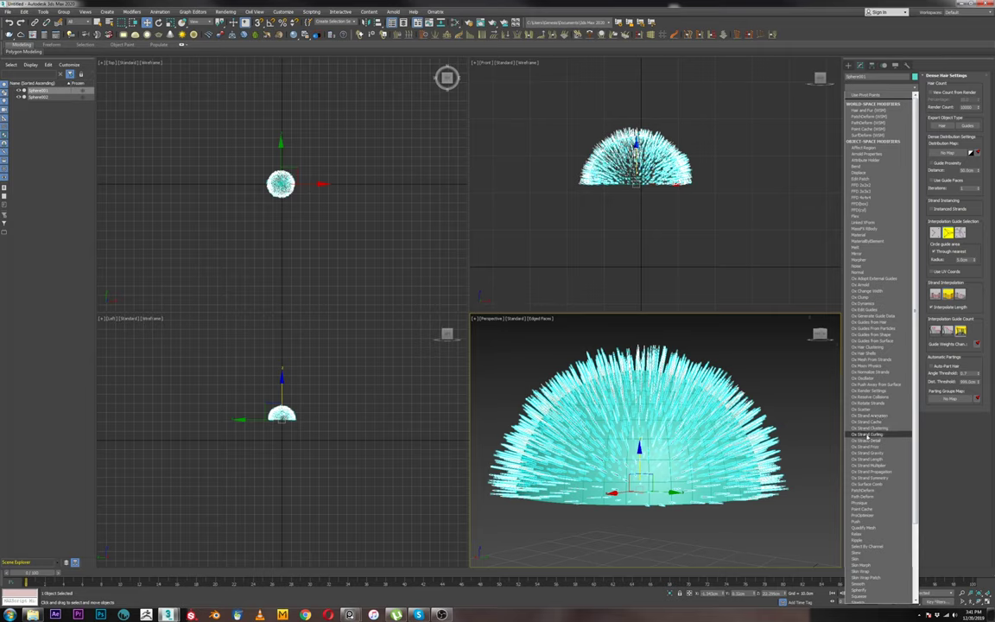
pyautogui.click(868, 434)
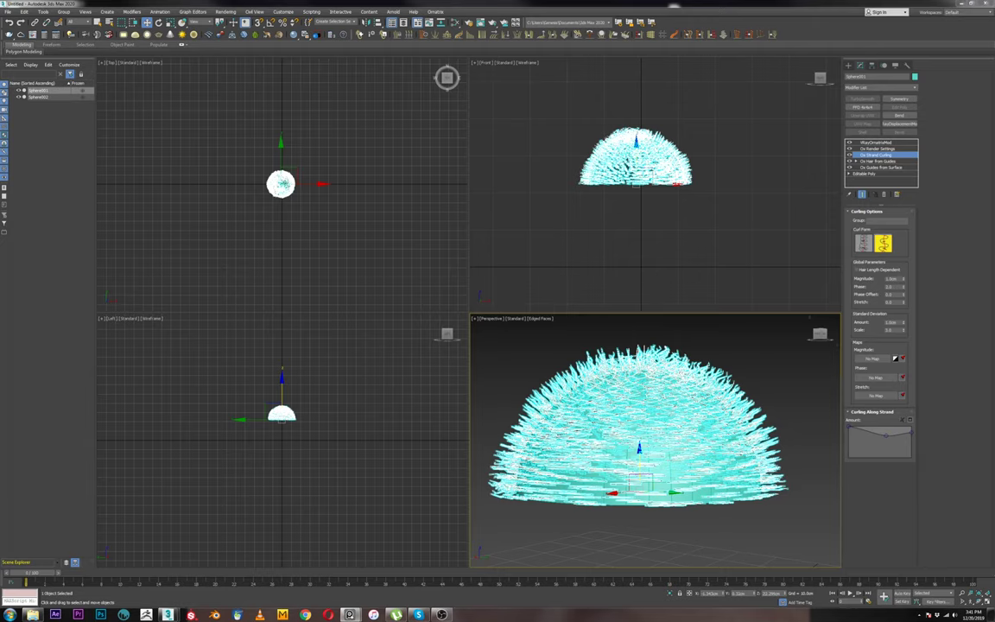
# Compare the two curl forms of Ox Strand Curling up close and choose the spiral Curls form.
pyautogui.hotkey('alt', 'Tab')
pyautogui.moveTo(672, 399); pyautogui.dragTo(596, 336, button='right')
pyautogui.scroll(6, 611, 331)
pyautogui.keyDown('alt'); pyautogui.moveTo(759, 369); pyautogui.dragTo(720, 433, button='middle'); pyautogui.keyUp('alt')
pyautogui.scroll(3, 755, 404)
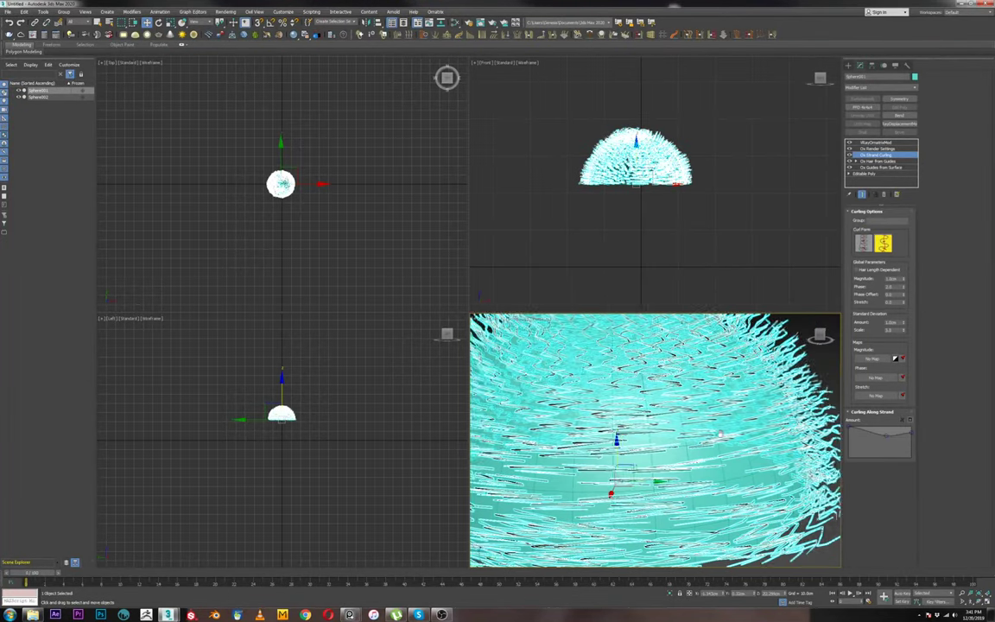
pyautogui.scroll(1, 720, 434)
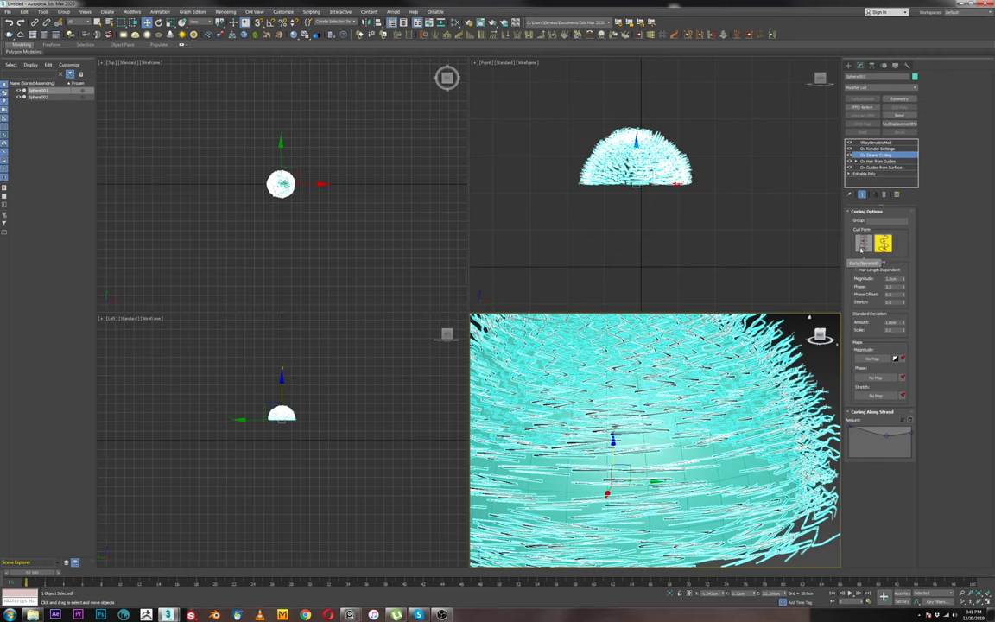
pyautogui.click(862, 245)
pyautogui.click(882, 245)
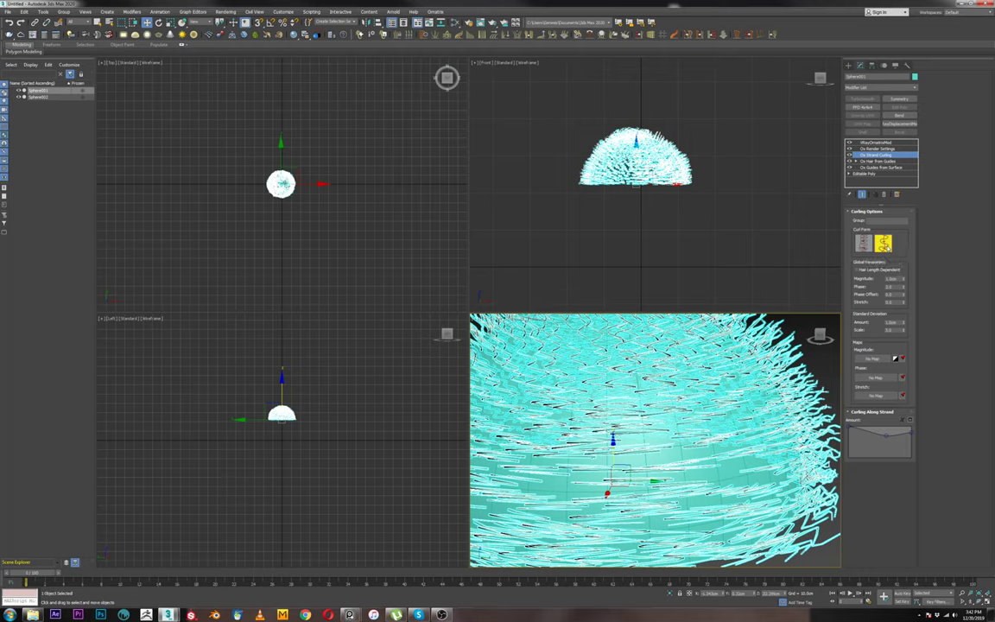
pyautogui.click(863, 245)
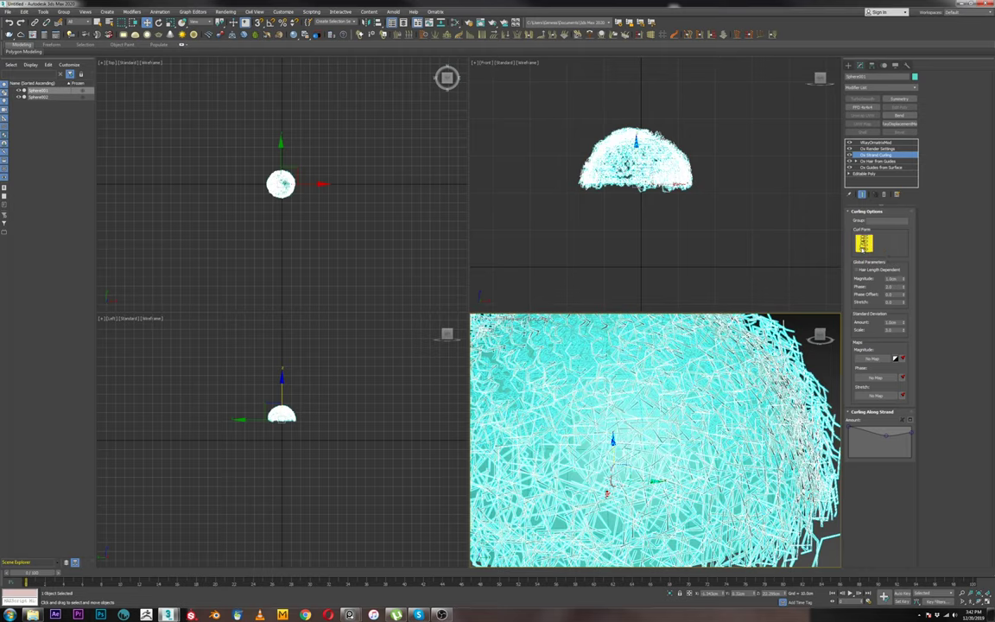
# Inspect the angular curls up close and raise Num Points in Ox Guides from Surface to smooth them.
pyautogui.scroll(-3, 759, 399)
pyautogui.scroll(8, 759, 399)
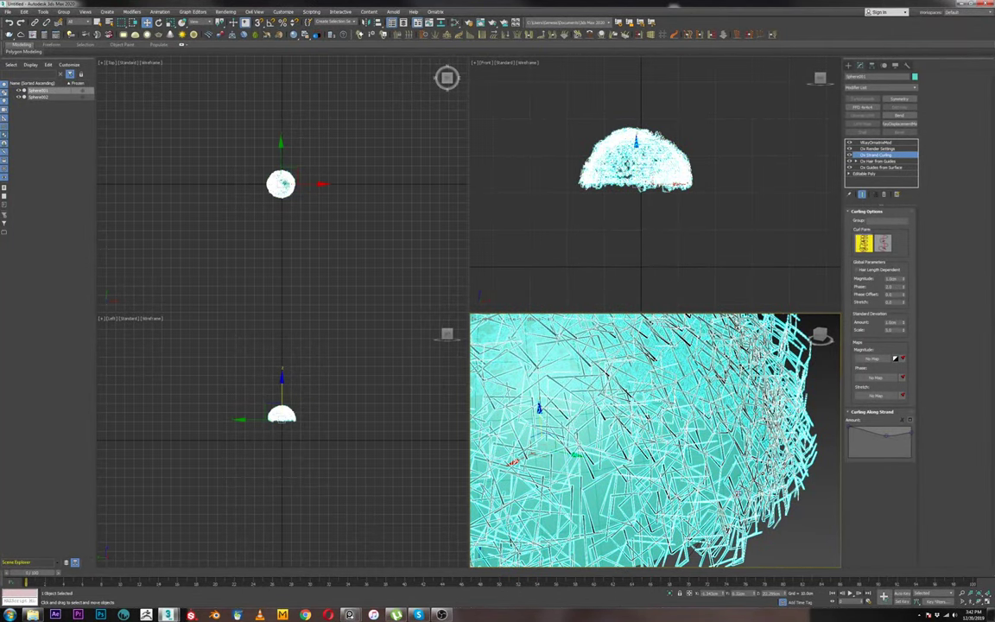
pyautogui.scroll(-4, 669, 420)
pyautogui.keyDown('alt'); pyautogui.moveTo(598, 399); pyautogui.dragTo(636, 421, button='middle'); pyautogui.keyUp('alt')
pyautogui.scroll(5, 635, 419)
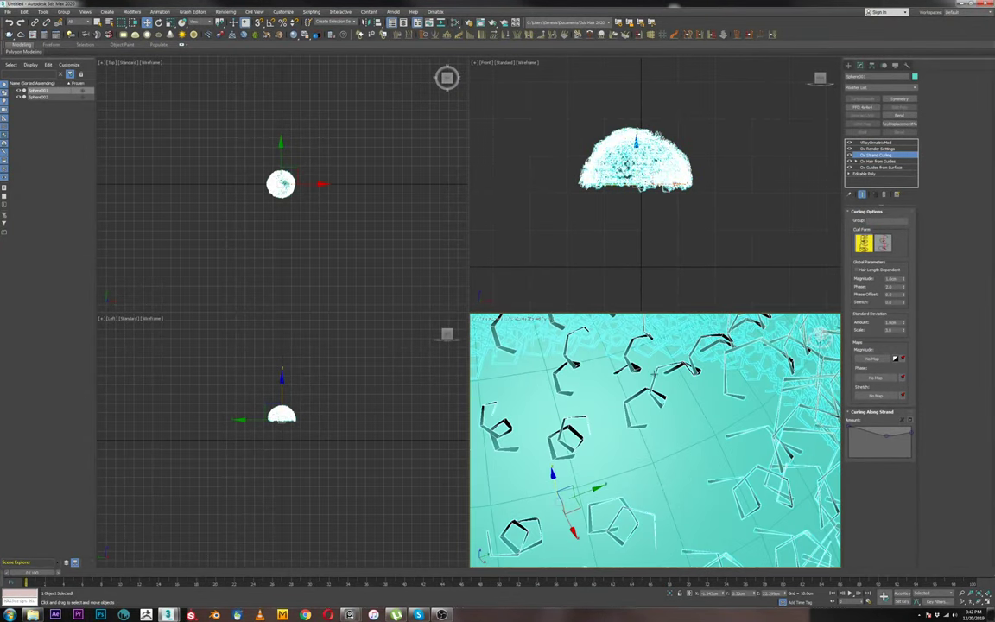
pyautogui.keyDown('alt'); pyautogui.moveTo(541, 416); pyautogui.dragTo(592, 460, button='middle'); pyautogui.keyUp('alt')
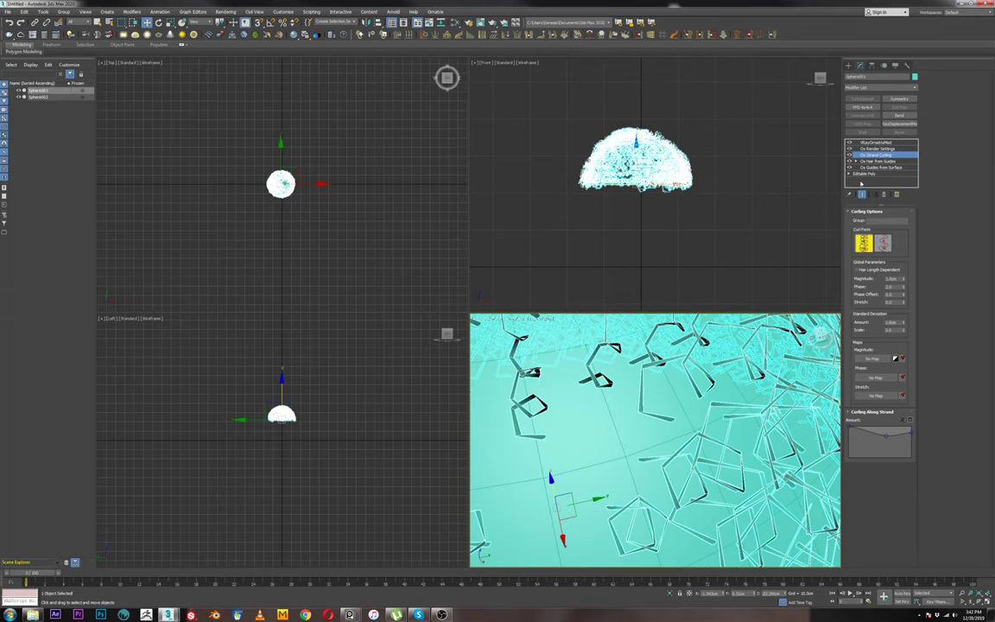
pyautogui.click(881, 168)
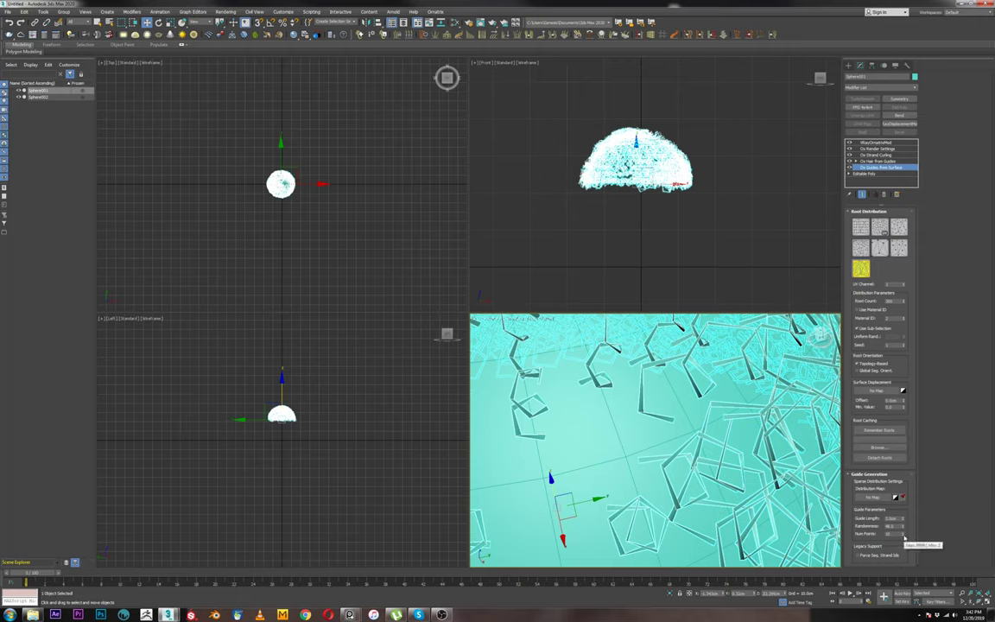
pyautogui.moveTo(903, 535); pyautogui.dragTo(902, 528)
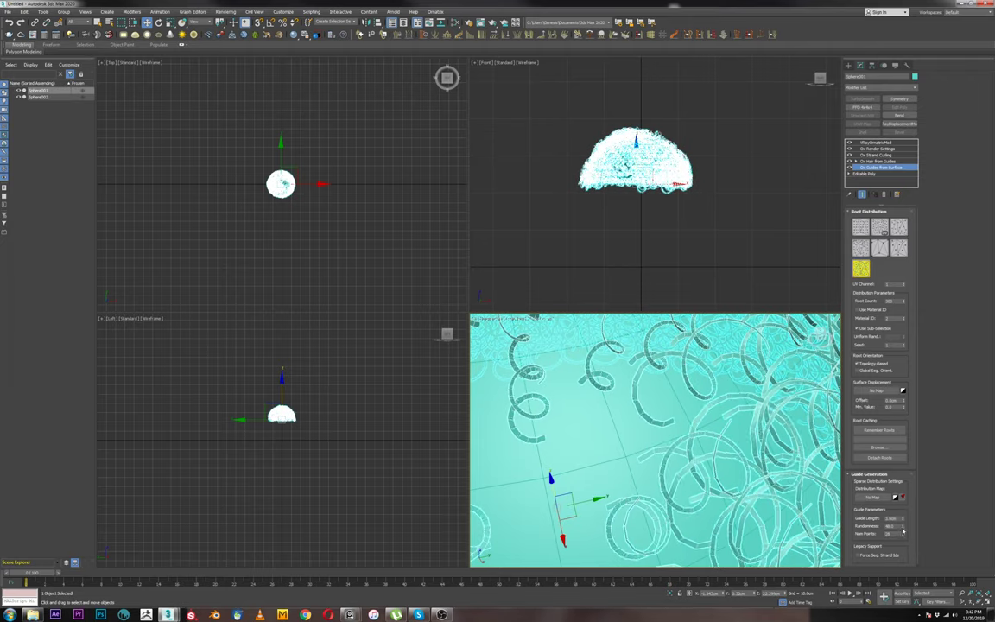
pyautogui.keyDown('alt'); pyautogui.moveTo(634, 467); pyautogui.dragTo(648, 434, button='middle'); pyautogui.keyUp('alt')
pyautogui.scroll(-4, 627, 447)
pyautogui.scroll(3, 652, 378)
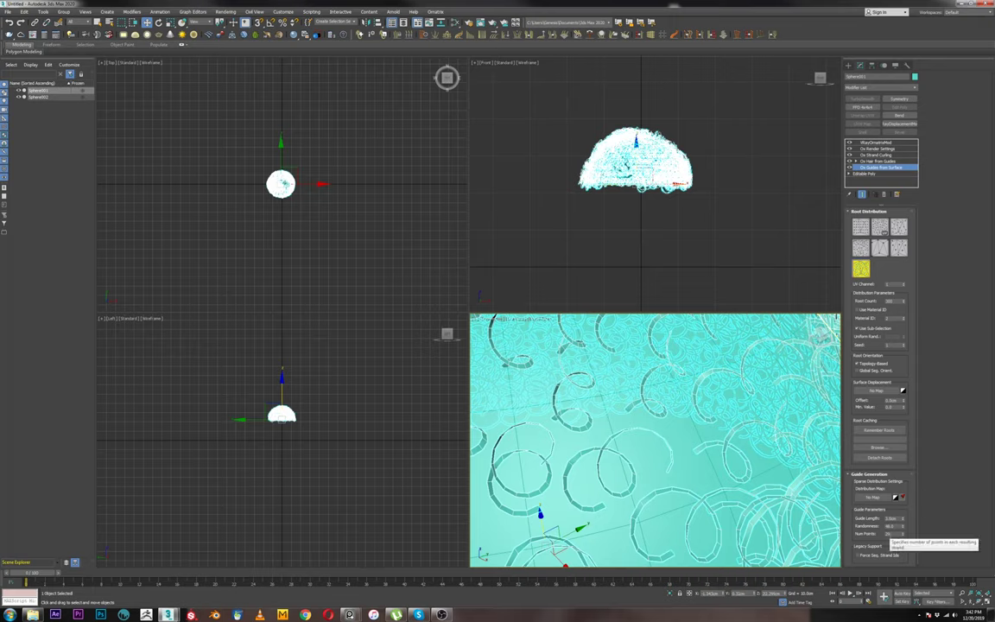
# Try a Num Points value of 50 for the guides and increase it to 100 for rounder curls.
pyautogui.doubleClick(890, 534)
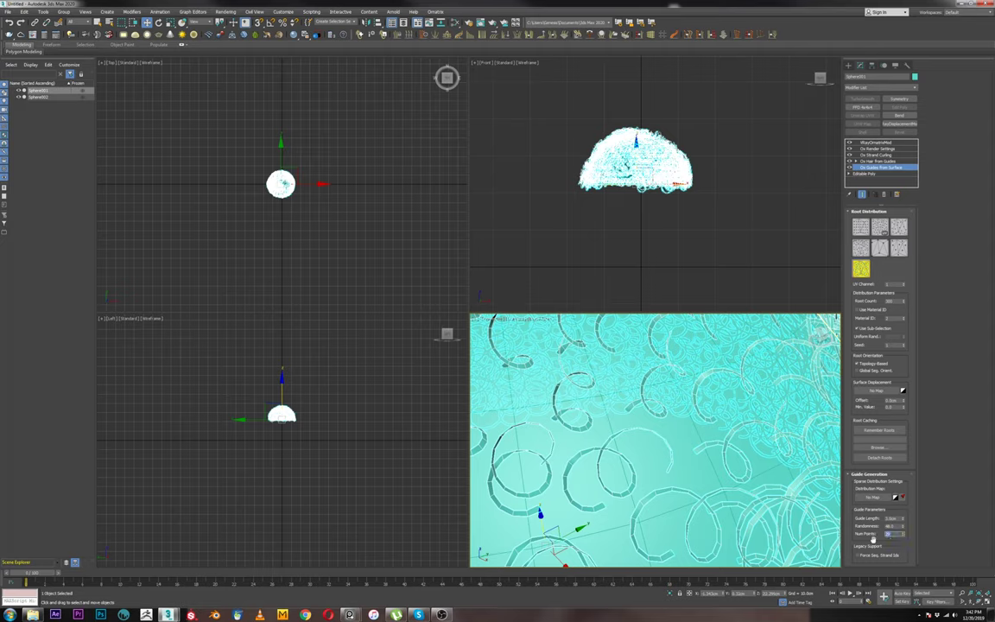
pyautogui.write('50')
pyautogui.press('Return')
pyautogui.moveTo(713, 518); pyautogui.dragTo(686, 535, button='middle')
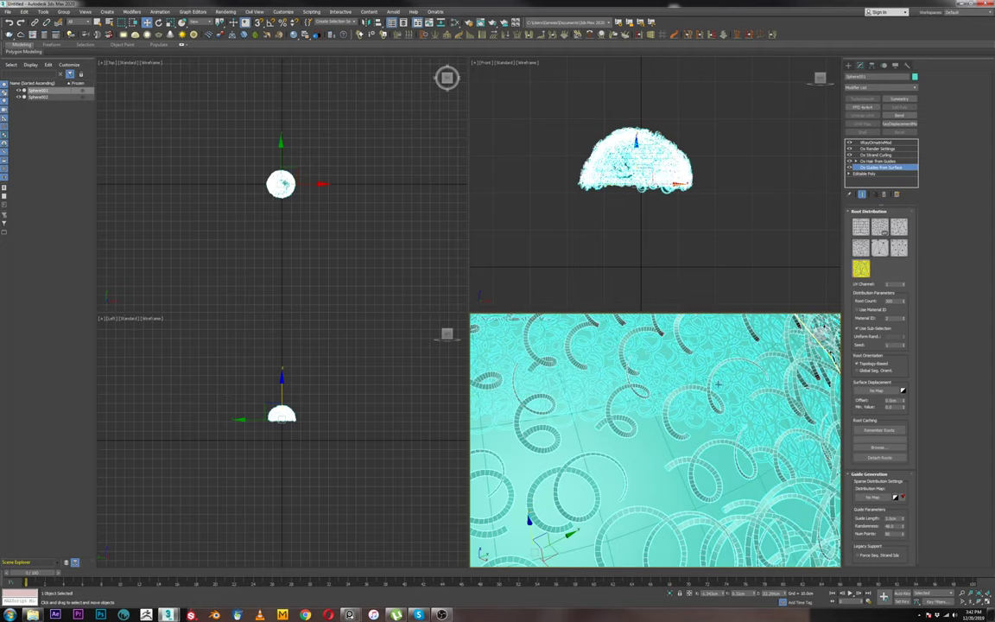
pyautogui.moveTo(895, 535); pyautogui.dragTo(855, 539)
pyautogui.write('1')
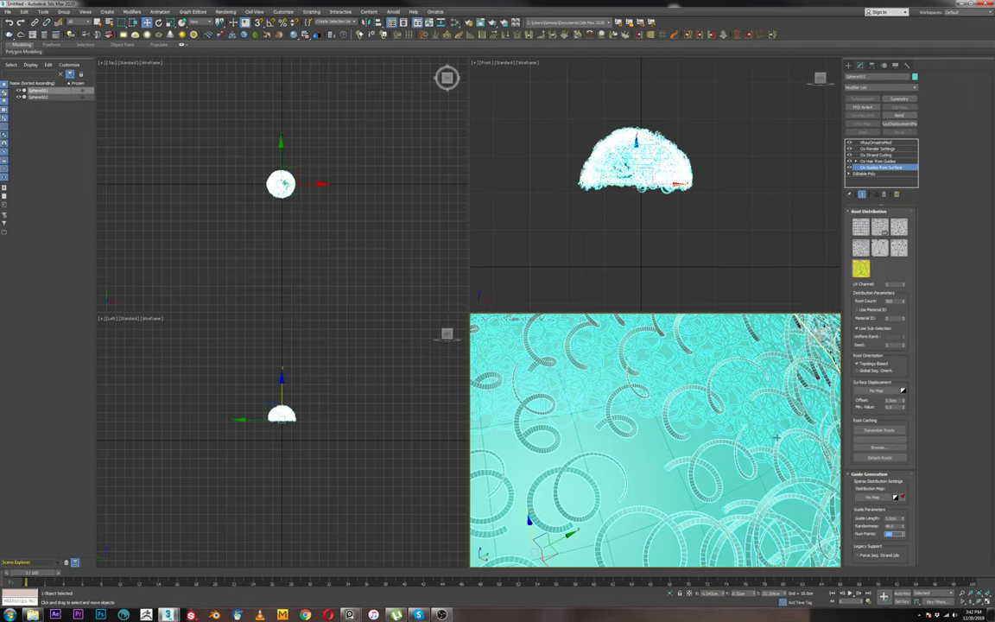
pyautogui.moveTo(735, 428); pyautogui.dragTo(792, 333, button='middle')
pyautogui.scroll(-5, 700, 438)
# Set Magnitude, Phase and the Standard Deviation Amount in Ox Strand Curling to 0.
pyautogui.click(884, 155)
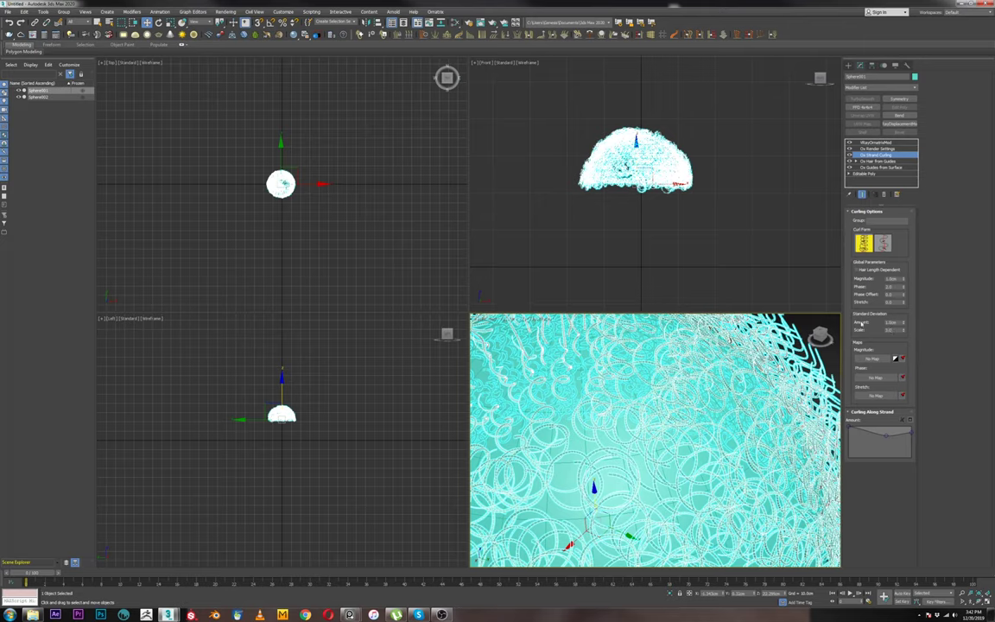
pyautogui.moveTo(898, 323); pyautogui.dragTo(822, 335)
pyautogui.write('00')
pyautogui.press('Tab')
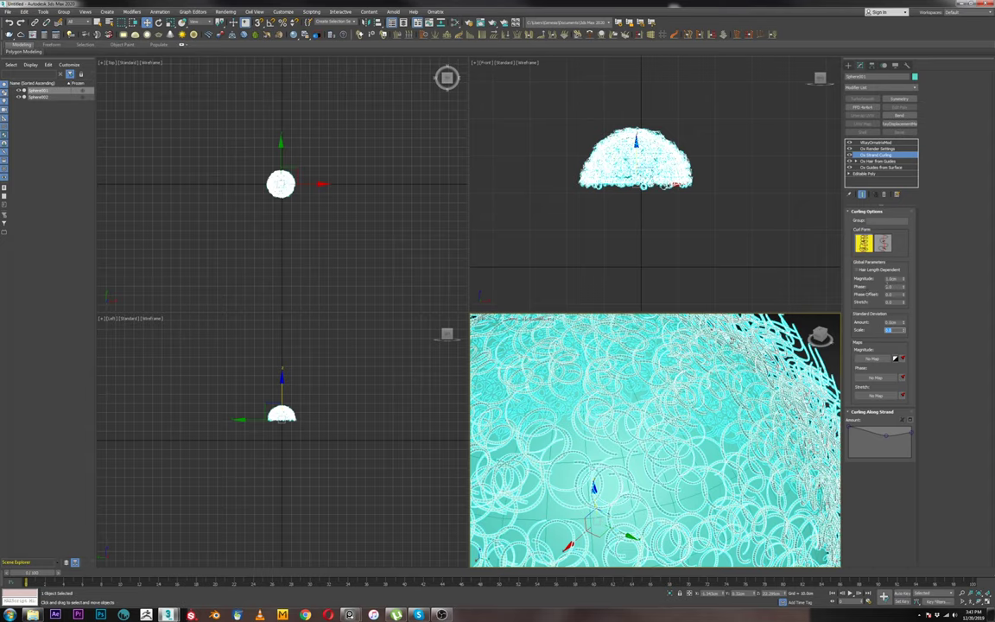
pyautogui.press('Tab')
pyautogui.write('.0')
pyautogui.press('Tab')
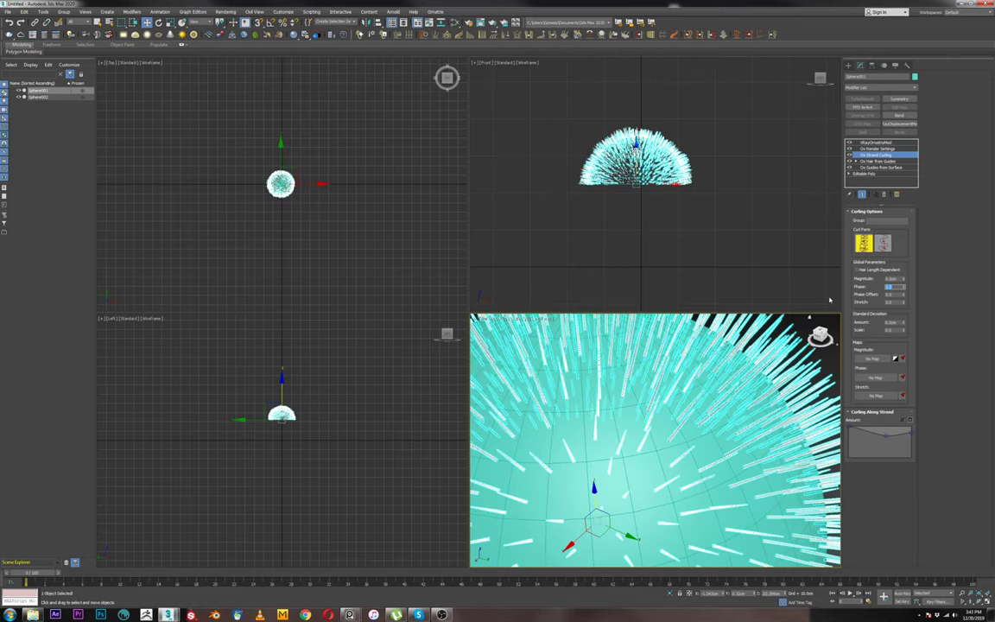
# Raise the curling Magnitude to about 0.76 cm and maximize the perspective view to inspect the strands.
pyautogui.scroll(-5, 681, 424)
pyautogui.keyDown('alt'); pyautogui.moveTo(681, 425); pyautogui.dragTo(679, 404, button='middle'); pyautogui.keyUp('alt')
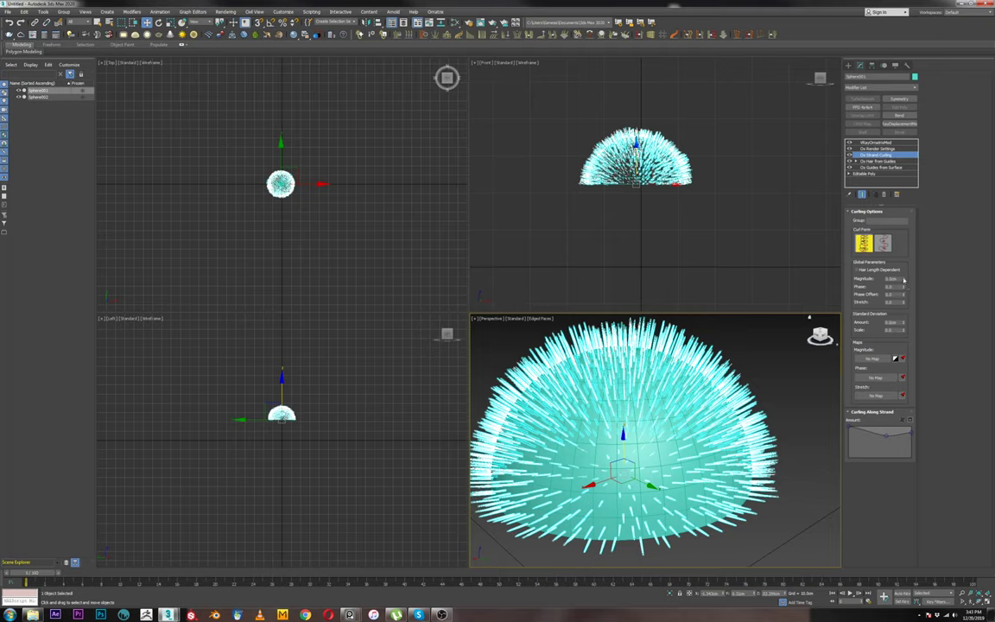
pyautogui.moveTo(904, 280); pyautogui.dragTo(915, 249)
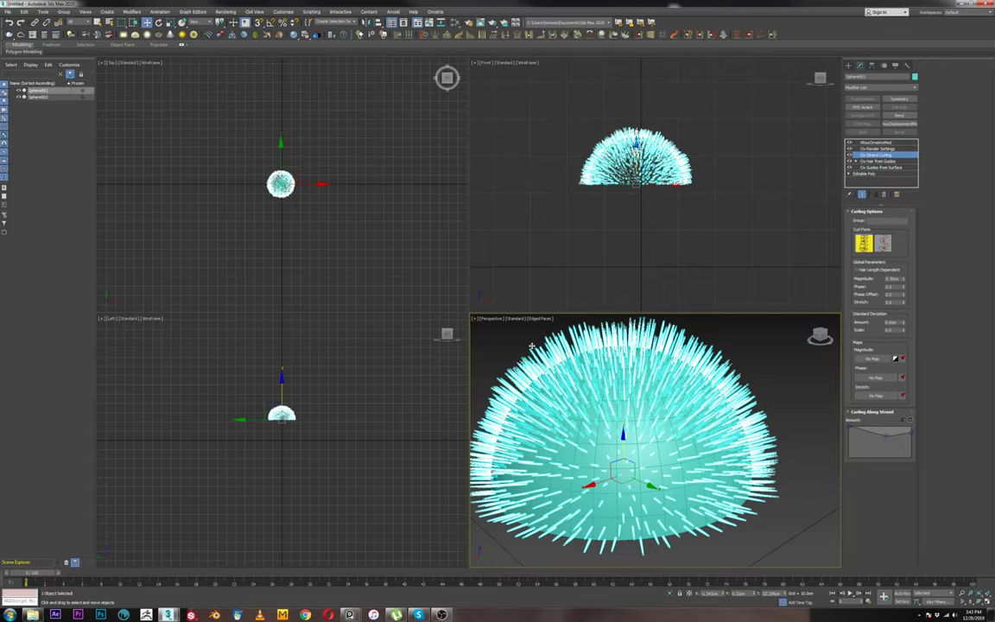
pyautogui.hotkey('alt', 'w')
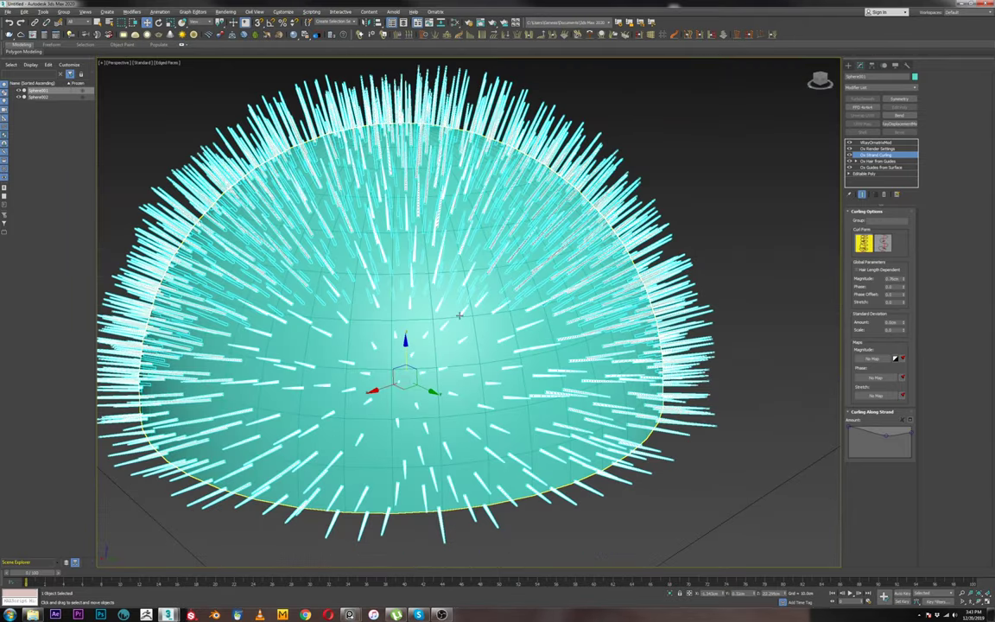
pyautogui.scroll(-4, 547, 335)
pyautogui.keyDown('alt'); pyautogui.moveTo(547, 335); pyautogui.dragTo(552, 280, button='middle'); pyautogui.keyUp('alt')
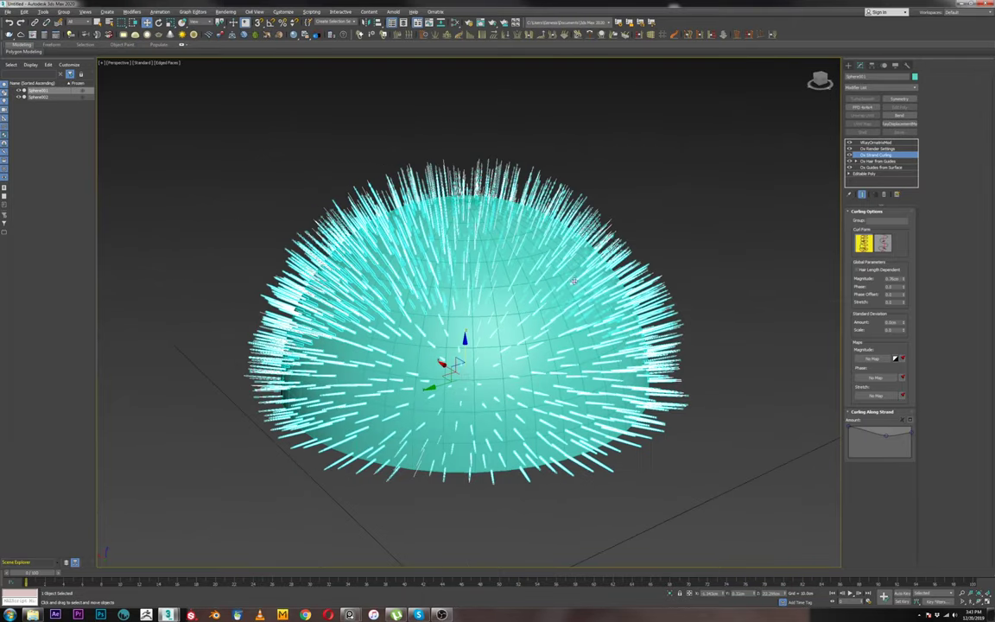
pyautogui.keyDown('alt'); pyautogui.moveTo(665, 284); pyautogui.dragTo(658, 288, button='middle'); pyautogui.keyUp('alt')
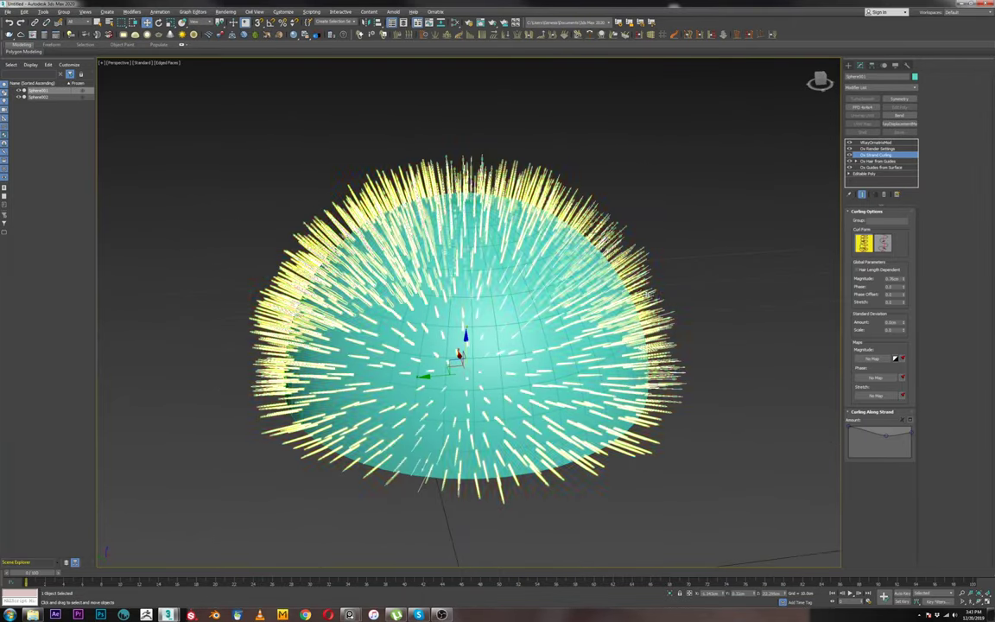
pyautogui.scroll(6, 665, 291)
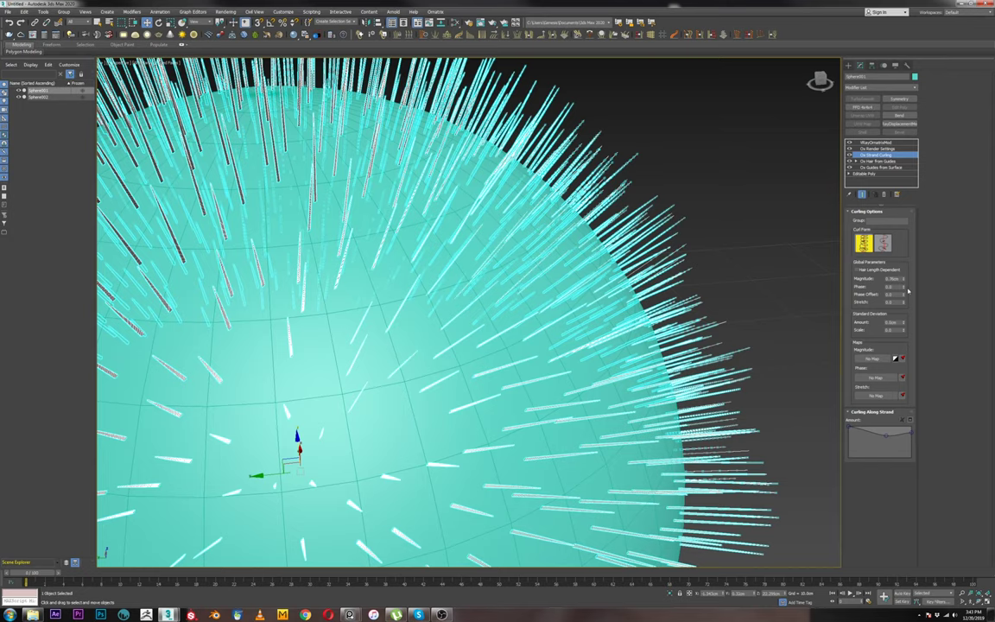
# Fine-tune the curling Magnitude and raise Phase until the strands wind into several coils around the dome.
pyautogui.click(904, 279)
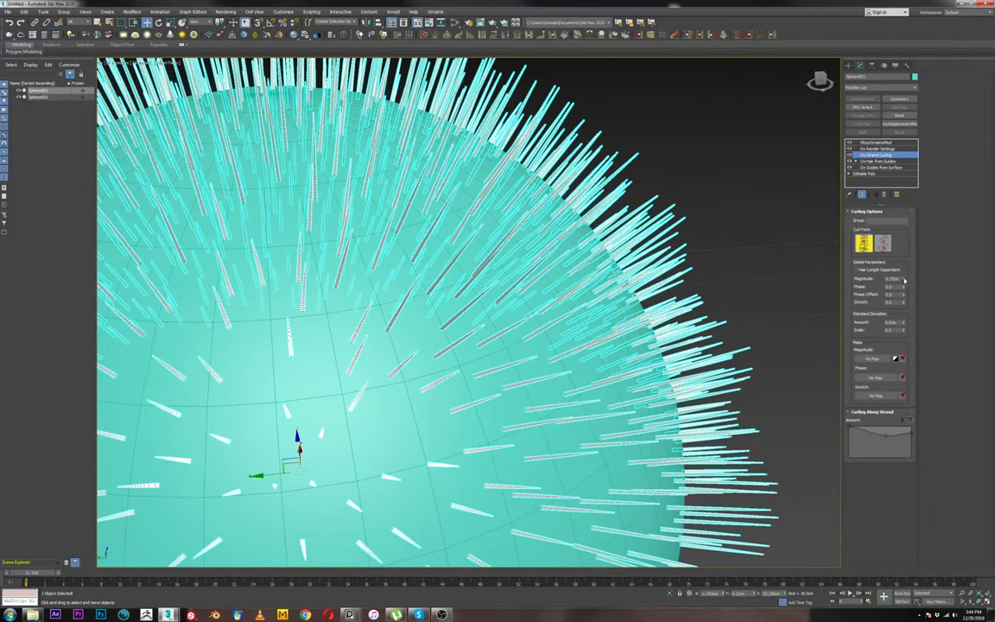
pyautogui.moveTo(904, 280); pyautogui.dragTo(926, 164)
pyautogui.moveTo(574, 432); pyautogui.dragTo(580, 421)
pyautogui.keyDown('alt'); pyautogui.moveTo(573, 431); pyautogui.dragTo(613, 391, button='middle'); pyautogui.keyUp('alt')
pyautogui.scroll(-5, 613, 391)
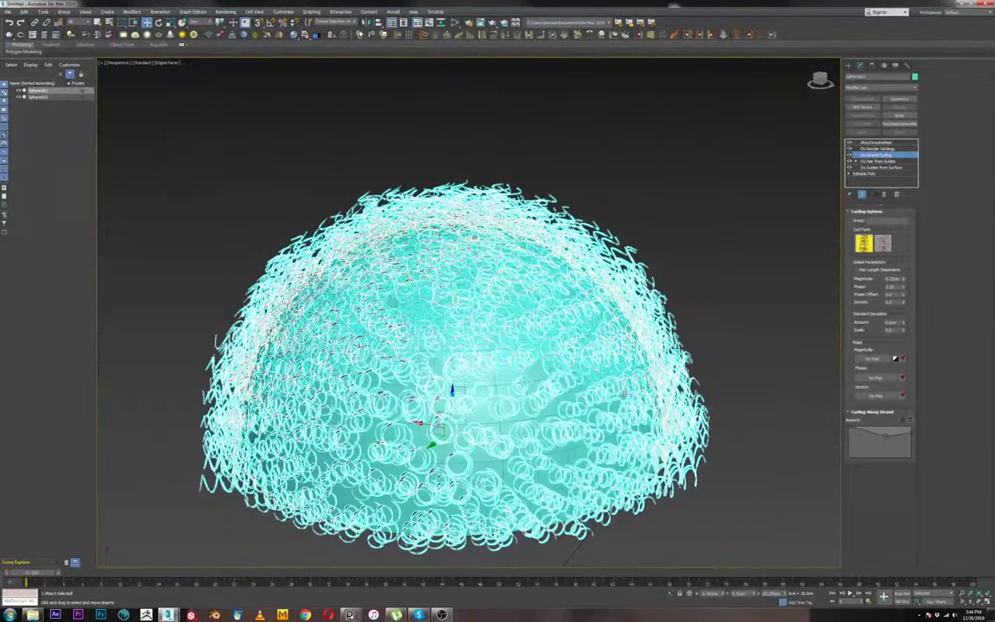
pyautogui.keyDown('alt'); pyautogui.moveTo(609, 310); pyautogui.dragTo(571, 336, button='middle'); pyautogui.keyUp('alt')
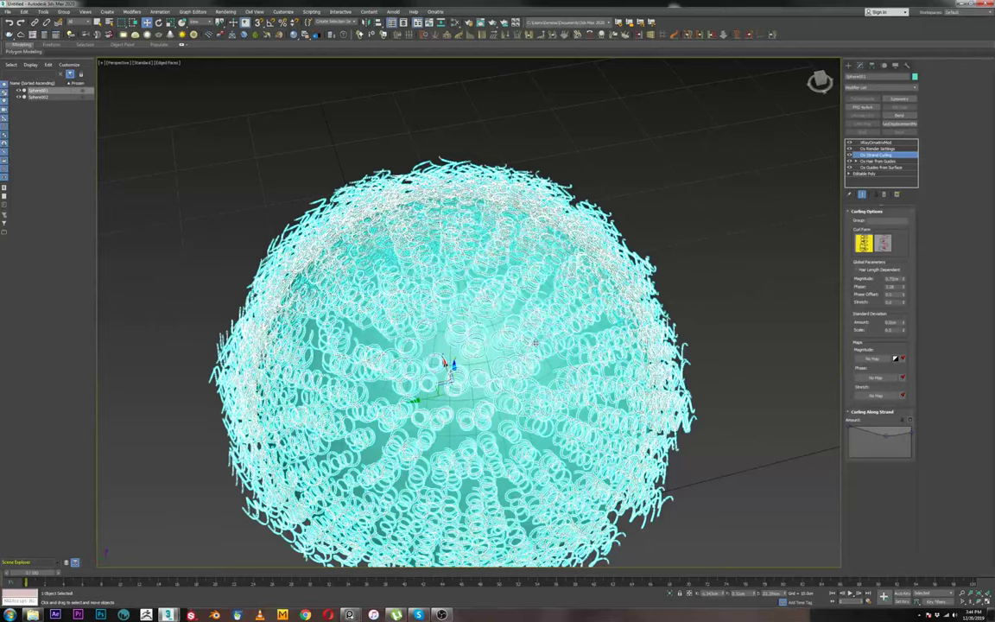
# Try a large curling Magnitude for wide loops and reduce it to about 0.44 cm for small, tight coils.
pyautogui.moveTo(901, 285); pyautogui.dragTo(903, 247)
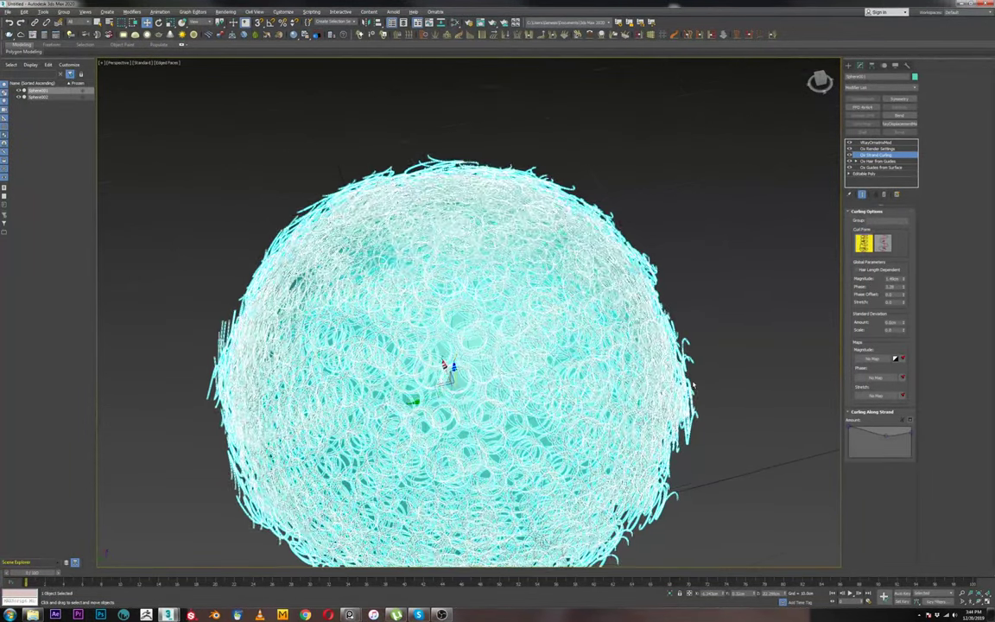
pyautogui.keyDown('alt'); pyautogui.moveTo(710, 390); pyautogui.dragTo(712, 349, button='middle'); pyautogui.keyUp('alt')
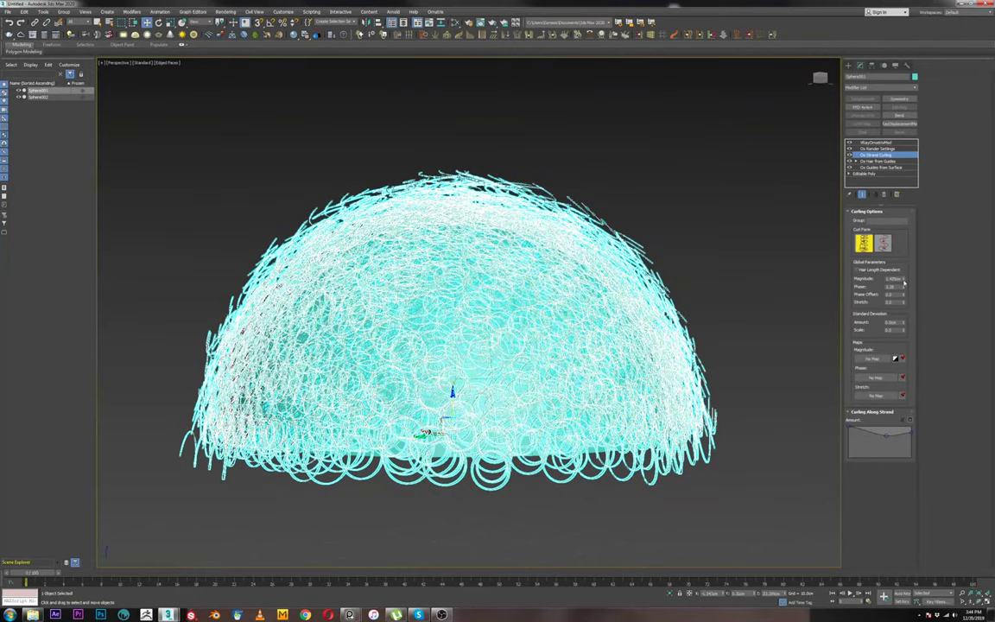
pyautogui.moveTo(903, 282); pyautogui.dragTo(902, 305)
pyautogui.keyDown('alt'); pyautogui.moveTo(696, 349); pyautogui.dragTo(702, 391, button='middle'); pyautogui.keyUp('alt')
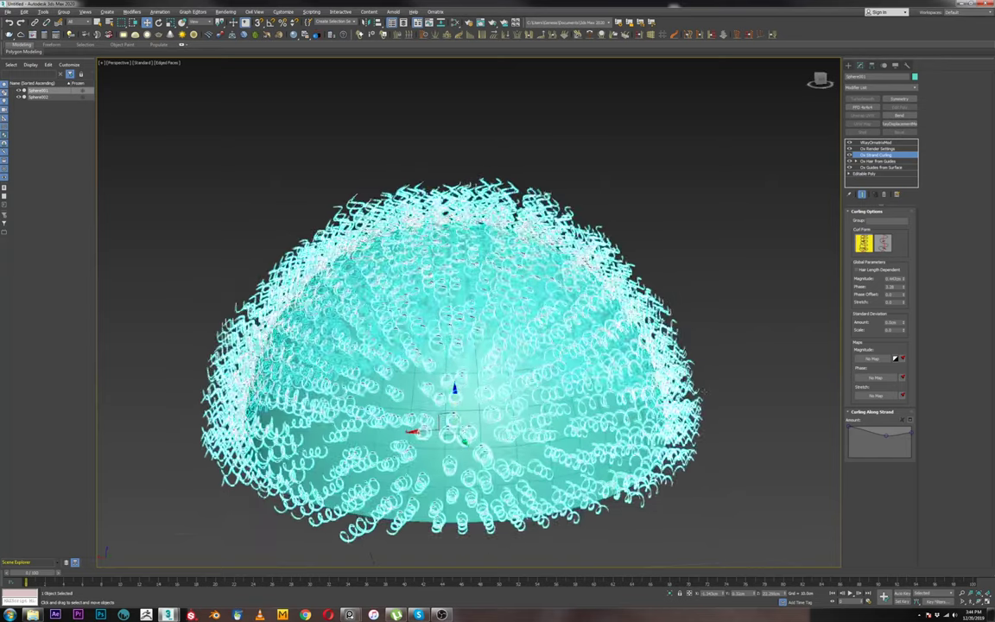
pyautogui.keyDown('alt'); pyautogui.moveTo(466, 332); pyautogui.dragTo(466, 318, button='middle'); pyautogui.keyUp('alt')
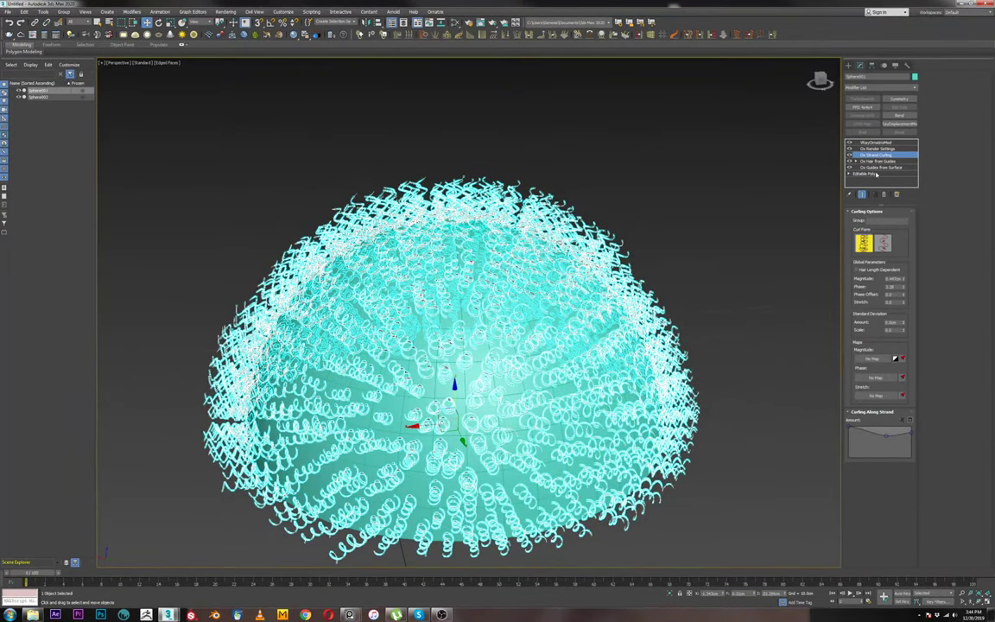
# Shorten the Guide Length in Ox Guides from Surface to about 2.2 cm.
pyautogui.click(874, 166)
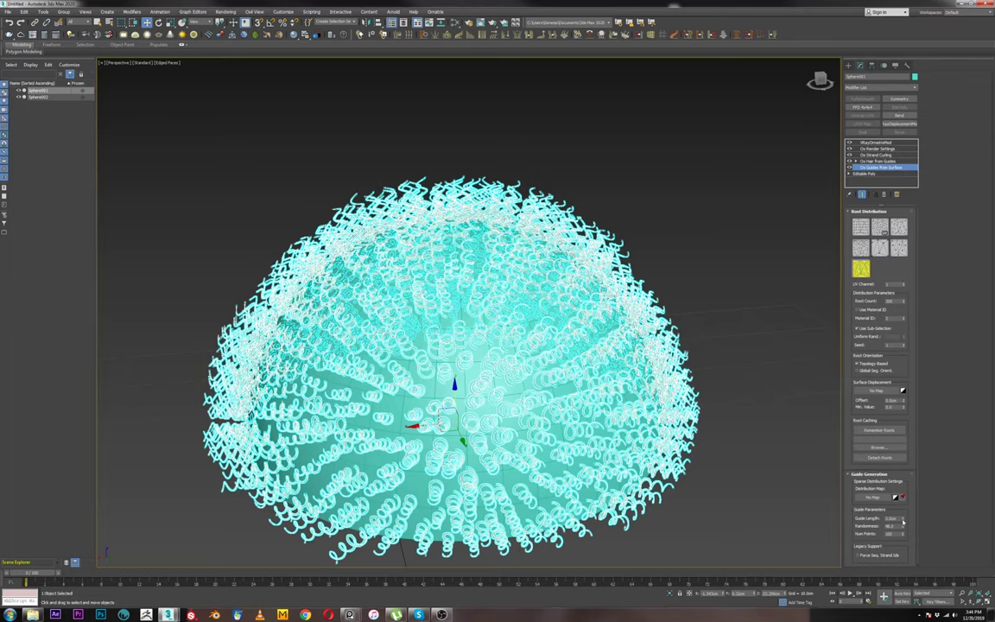
pyautogui.click(903, 521)
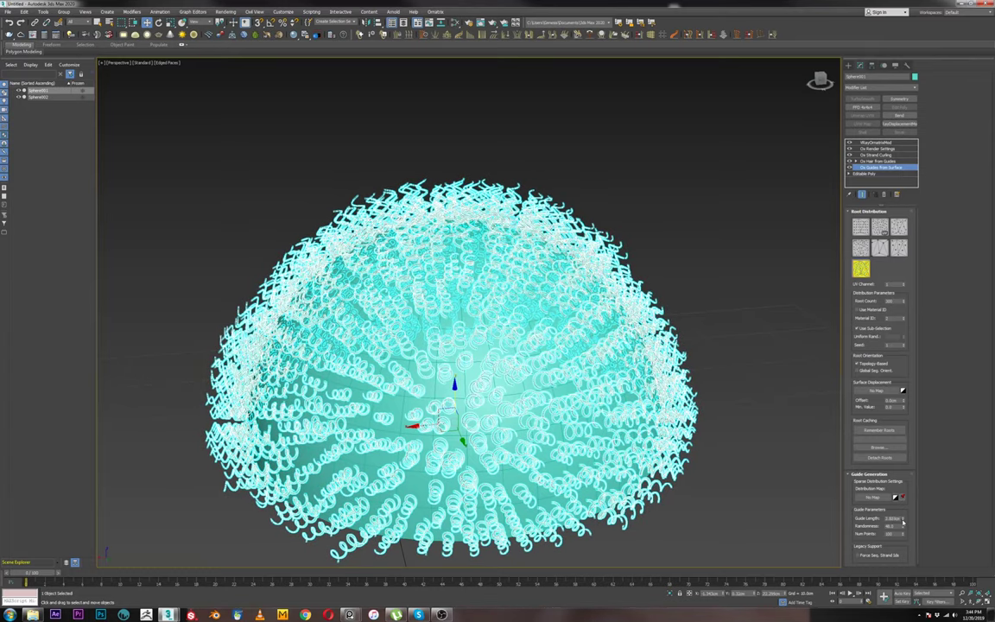
pyautogui.moveTo(903, 522); pyautogui.dragTo(903, 527)
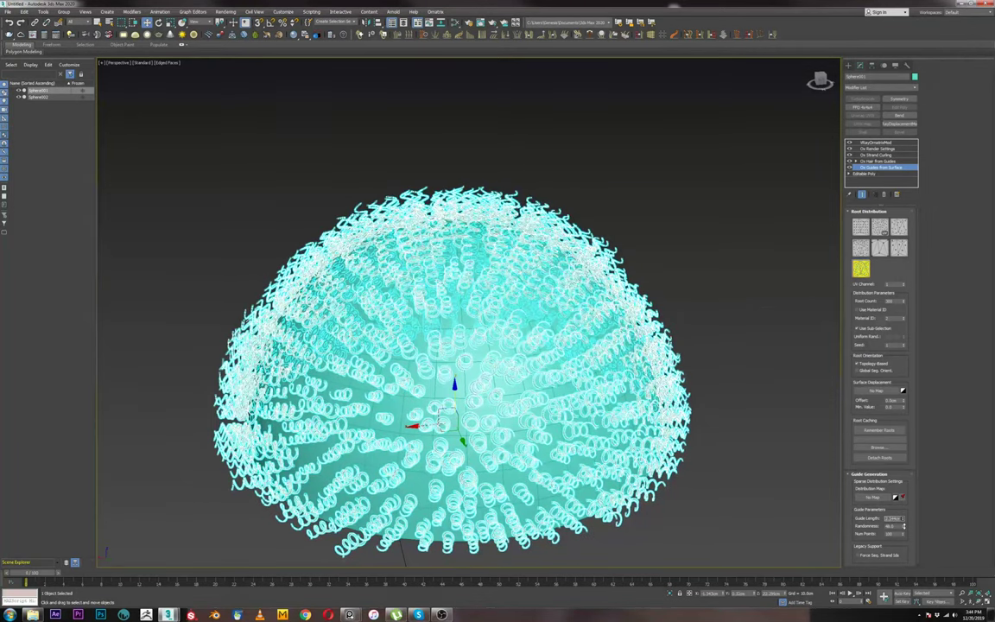
# Set the Guide Length in Ox Guides from Surface to 2 cm and check the shortened coils on the dome.
pyautogui.doubleClick(887, 518)
pyautogui.write('2')
pyautogui.press('Return')
pyautogui.keyDown('alt'); pyautogui.moveTo(497, 315); pyautogui.dragTo(626, 312, button='middle'); pyautogui.keyUp('alt')
pyautogui.scroll(4, 635, 316)
pyautogui.scroll(3, 624, 329)
pyautogui.scroll(-3, 639, 379)
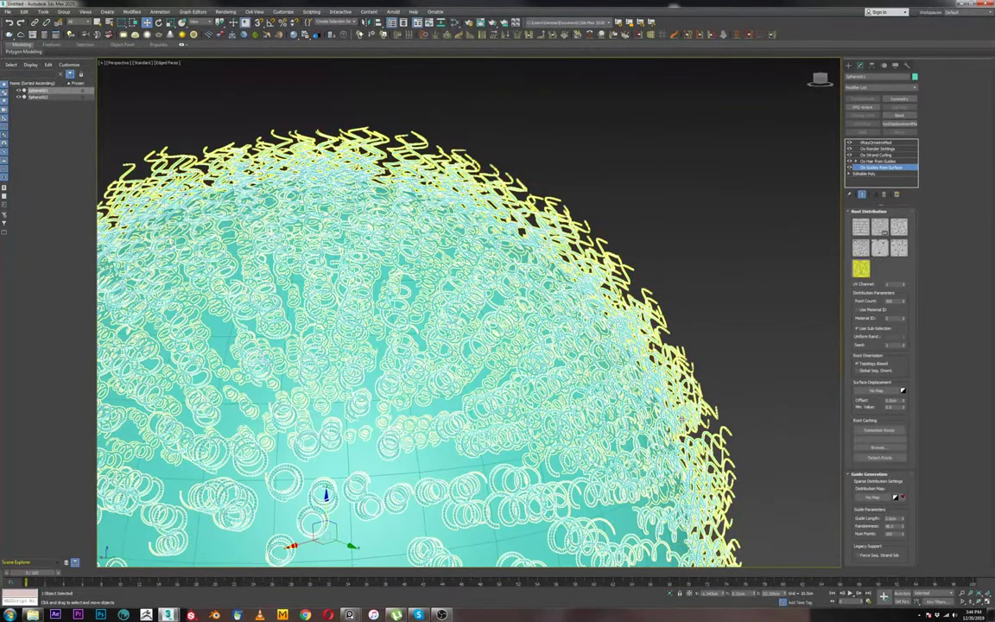
pyautogui.moveTo(662, 439); pyautogui.dragTo(688, 370, button='middle')
pyautogui.scroll(-4, 674, 320)
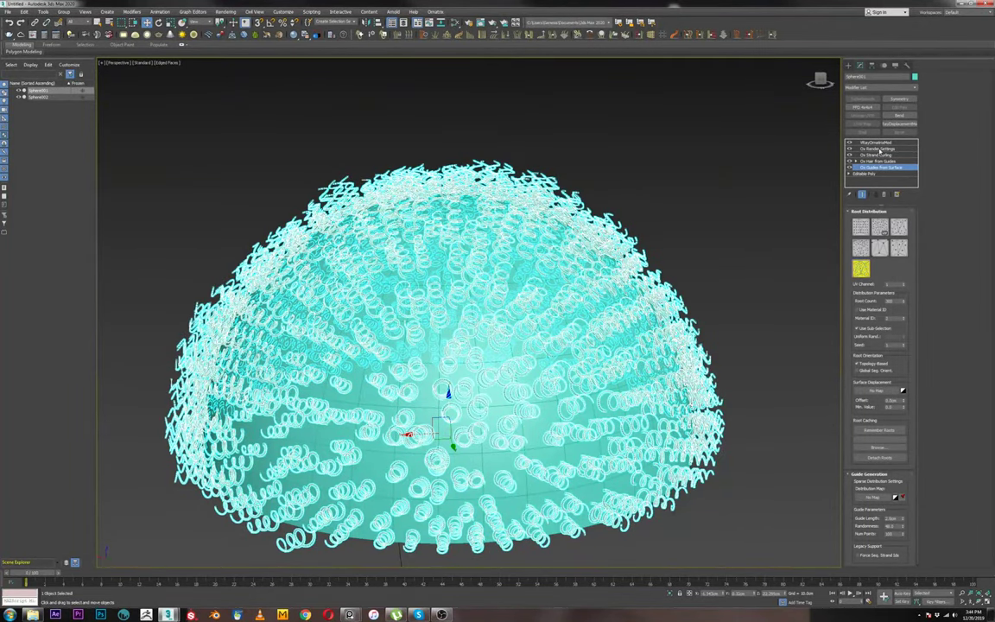
# Lower the Ox Strand Curling Phase to about 2.7 and raise its Magnitude for wider, looser coils.
pyautogui.click(875, 154)
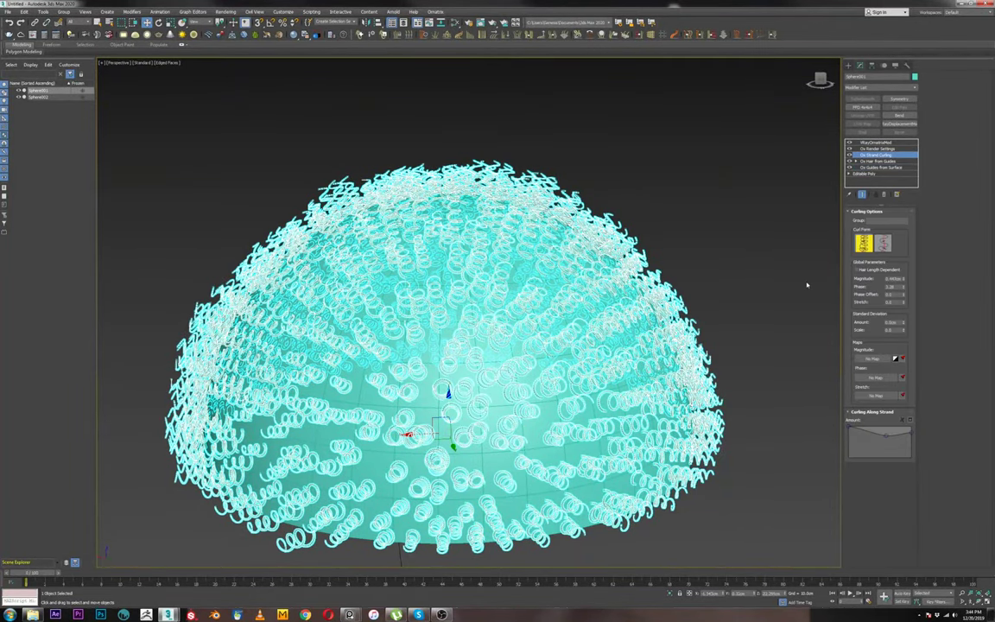
pyautogui.scroll(3, 807, 284)
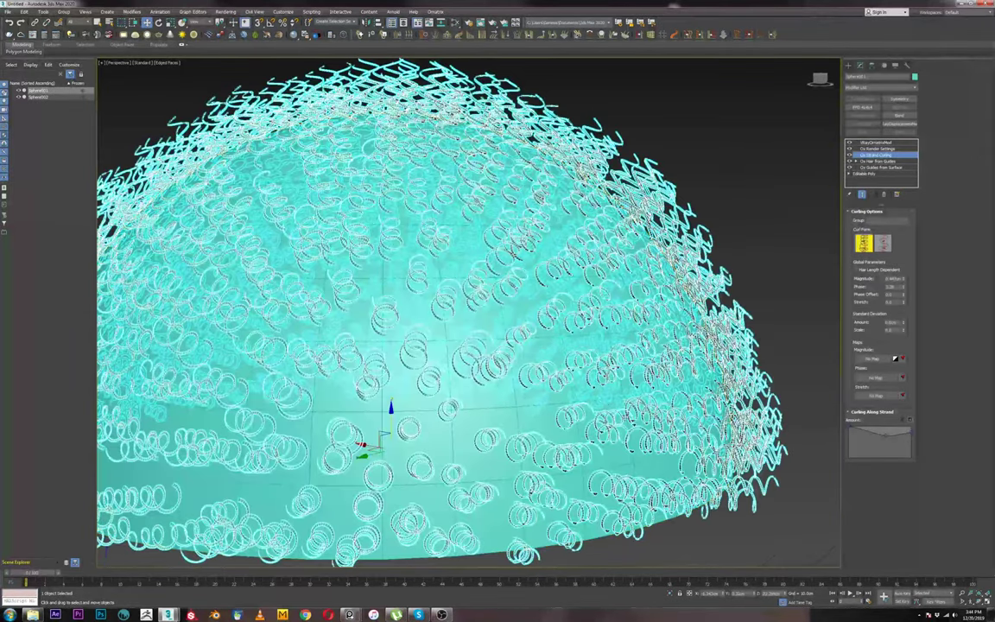
pyautogui.scroll(4, 596, 459)
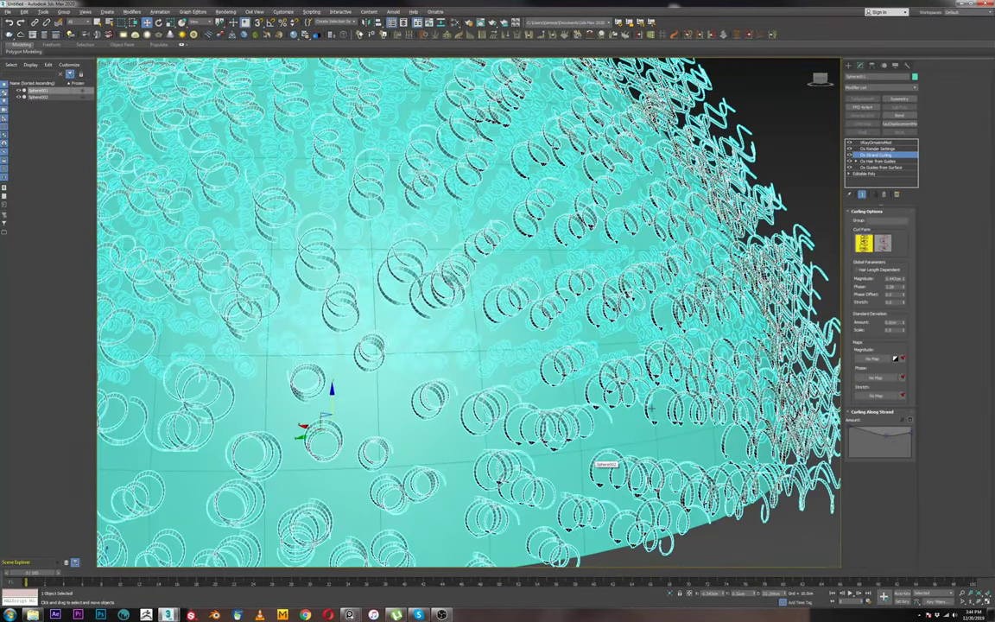
pyautogui.keyDown('alt'); pyautogui.moveTo(652, 409); pyautogui.dragTo(706, 428, button='middle'); pyautogui.keyUp('alt')
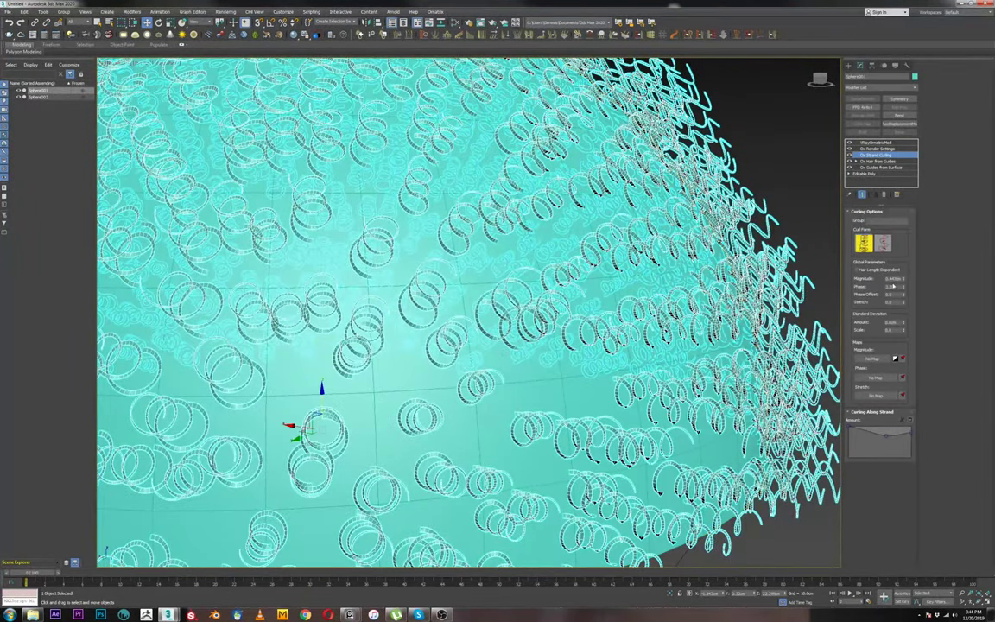
pyautogui.moveTo(903, 289); pyautogui.dragTo(904, 275)
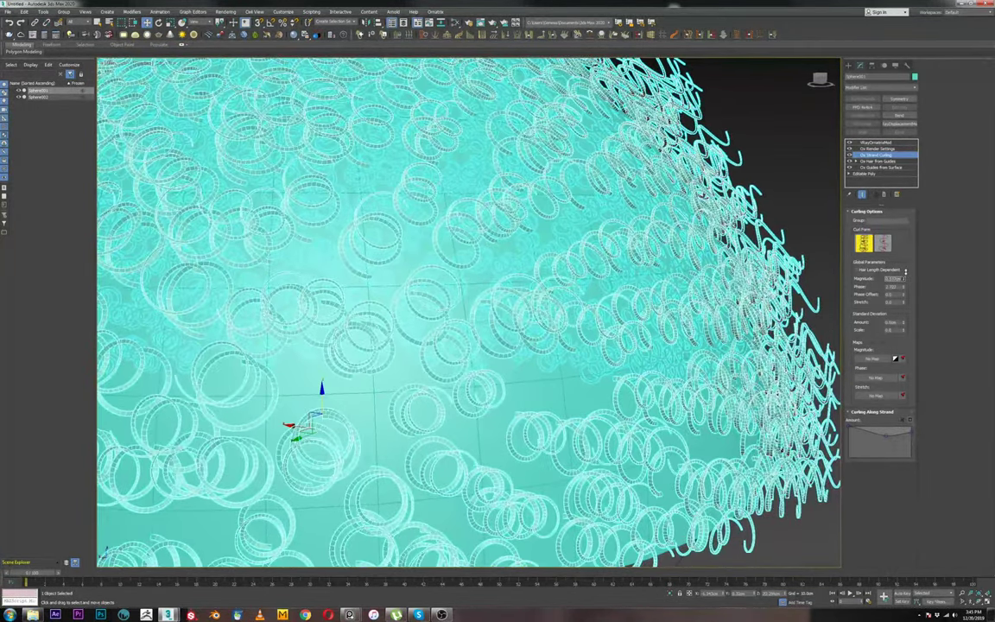
pyautogui.scroll(-6, 627, 333)
pyautogui.keyDown('alt'); pyautogui.moveTo(626, 334); pyautogui.dragTo(569, 335, button='middle'); pyautogui.keyUp('alt')
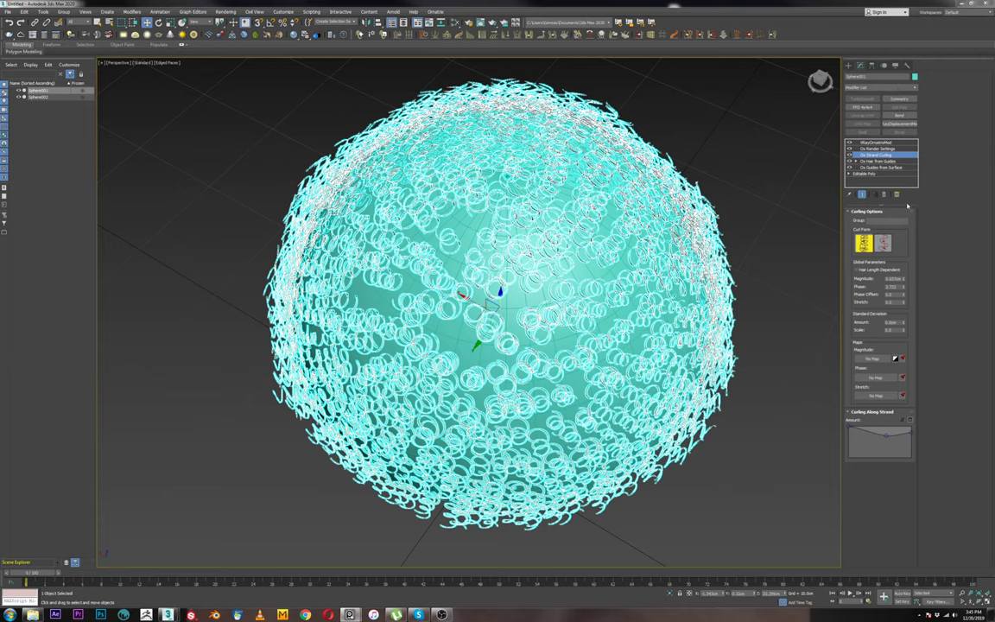
# Add an Ox Strand Frizz modifier above the curling, cut its Amount sharply and lower its Scale to about 0.78.
pyautogui.click(879, 87)
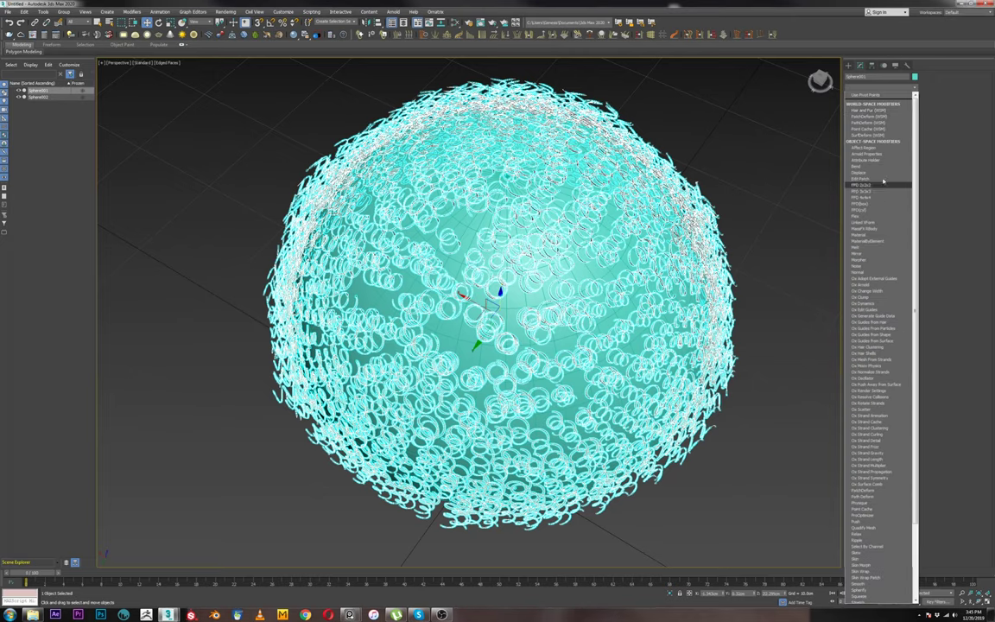
pyautogui.click(884, 446)
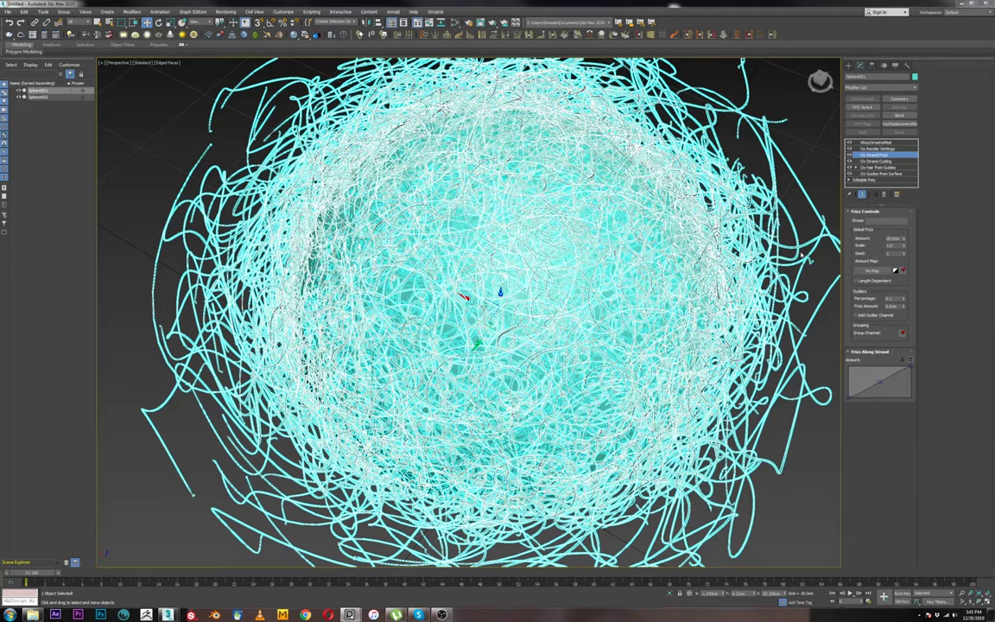
pyautogui.moveTo(904, 241); pyautogui.dragTo(904, 270)
pyautogui.click(904, 246)
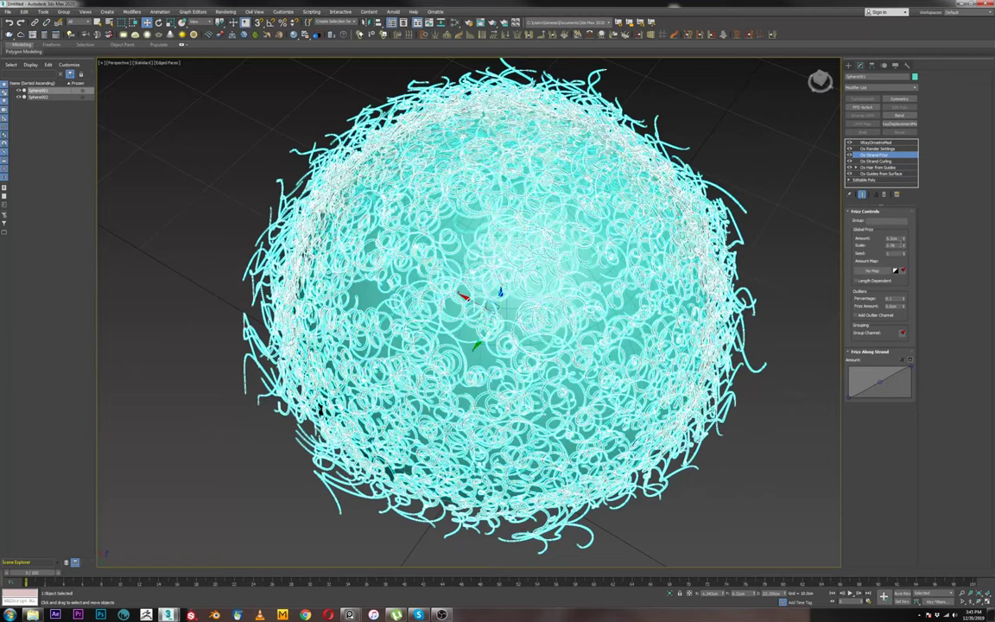
# Lower the global frizz Scale further and set the Amount to about 3.5 cm so the coils keep their shape.
pyautogui.doubleClick(891, 245)
pyautogui.press('BackSpace')
pyautogui.moveTo(899, 239); pyautogui.dragTo(882, 242)
pyautogui.write('0')
pyautogui.press('Return')
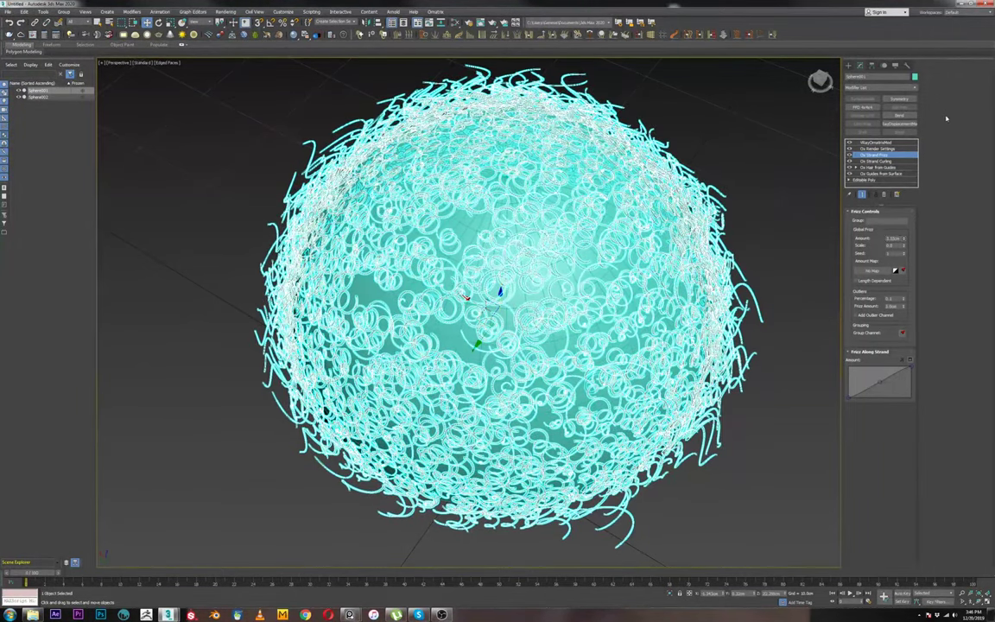
pyautogui.moveTo(904, 246); pyautogui.dragTo(921, 214)
pyautogui.keyDown('alt'); pyautogui.moveTo(694, 344); pyautogui.dragTo(714, 302, button='middle'); pyautogui.keyUp('alt')
pyautogui.scroll(4, 745, 288)
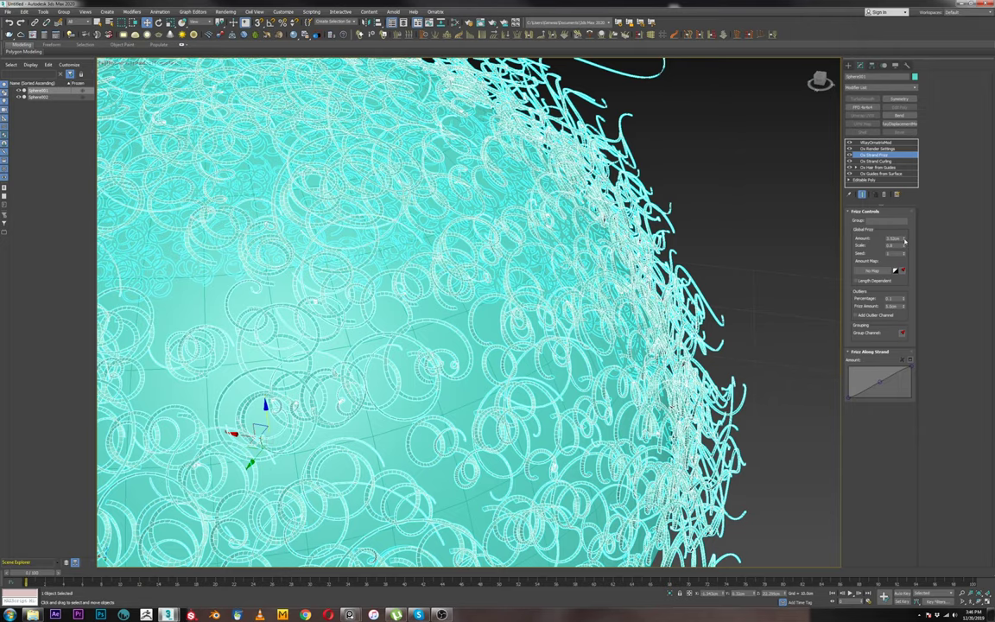
# Raise the global frizz Amount to about 4.6 cm and review the dome from several angles.
pyautogui.moveTo(904, 242)
pyautogui.mouseDown()
pyautogui.moveTo(908, 220)
pyautogui.moveTo(904, 238)
pyautogui.mouseUp()
pyautogui.scroll(-7, 674, 348)
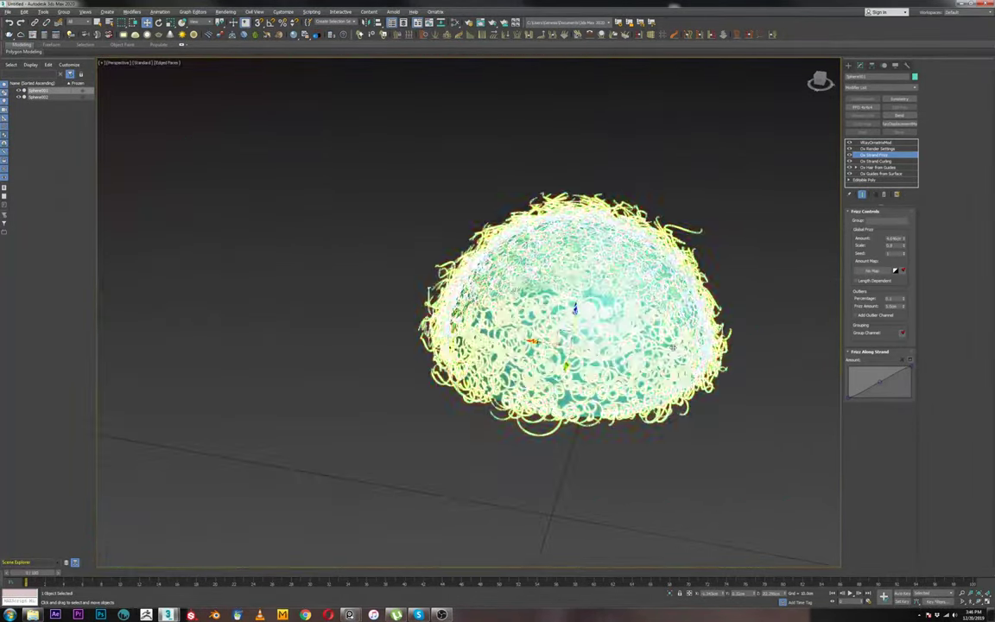
pyautogui.keyDown('alt'); pyautogui.moveTo(674, 348); pyautogui.dragTo(800, 239, button='middle'); pyautogui.keyUp('alt')
pyautogui.scroll(4, 668, 322)
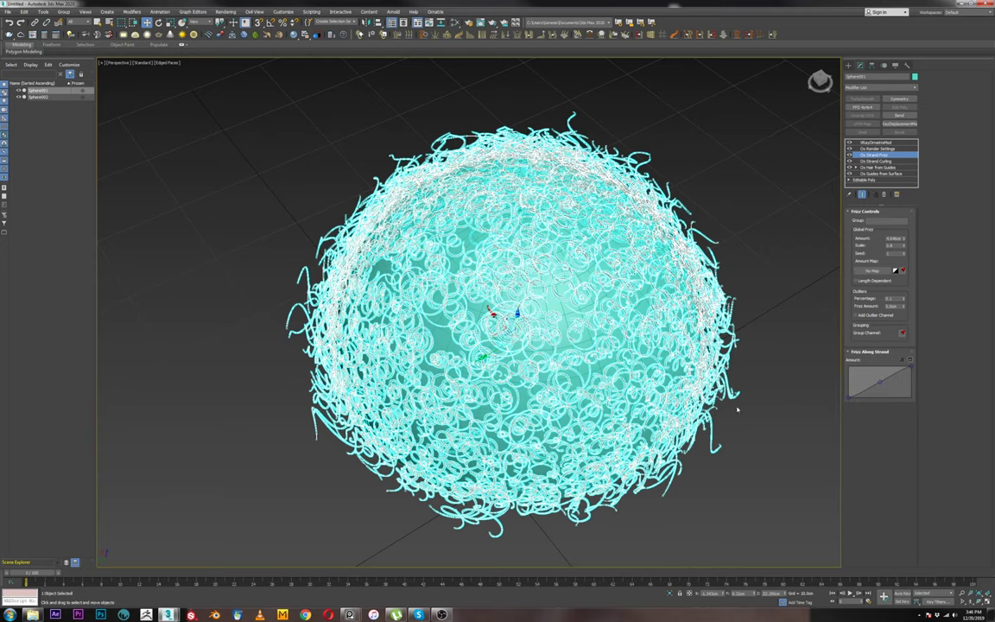
pyautogui.keyDown('alt'); pyautogui.moveTo(553, 369); pyautogui.dragTo(559, 356, button='middle'); pyautogui.keyUp('alt')
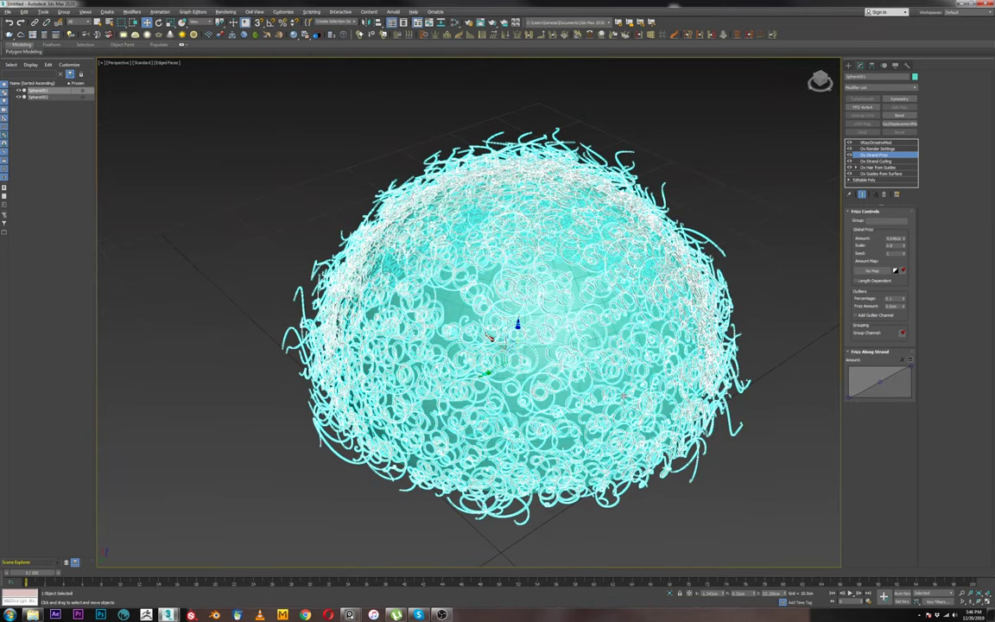
pyautogui.keyDown('alt'); pyautogui.moveTo(623, 396); pyautogui.dragTo(628, 373, button='middle'); pyautogui.keyUp('alt')
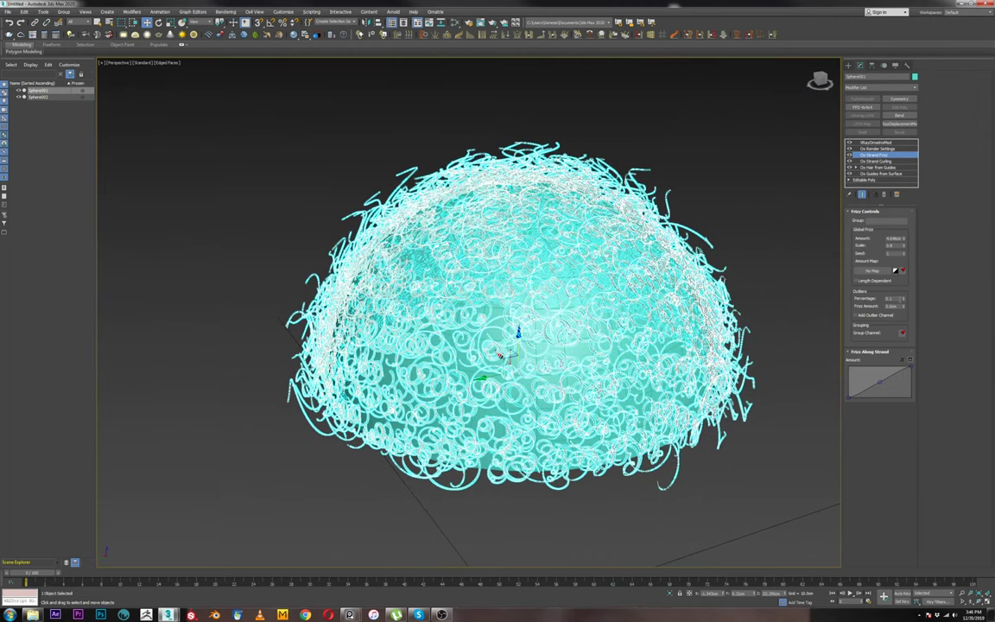
# Set the frizz outliers' Percentage to about 0.28 and their Frizz Amount to about 1.75 cm.
pyautogui.doubleClick(892, 298)
pyautogui.moveTo(898, 306); pyautogui.dragTo(855, 309)
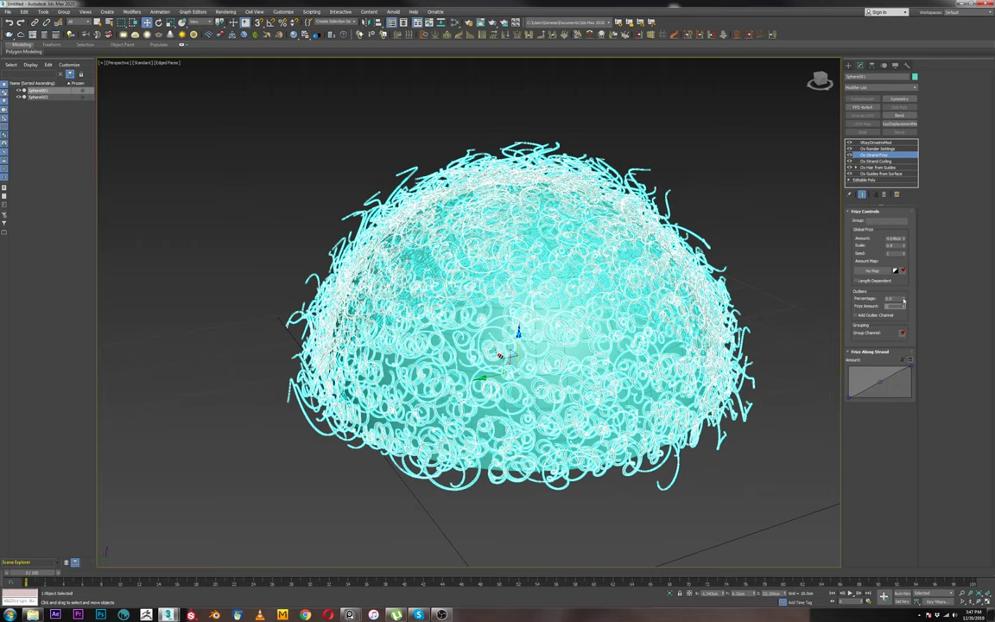
pyautogui.moveTo(904, 300); pyautogui.dragTo(917, 240)
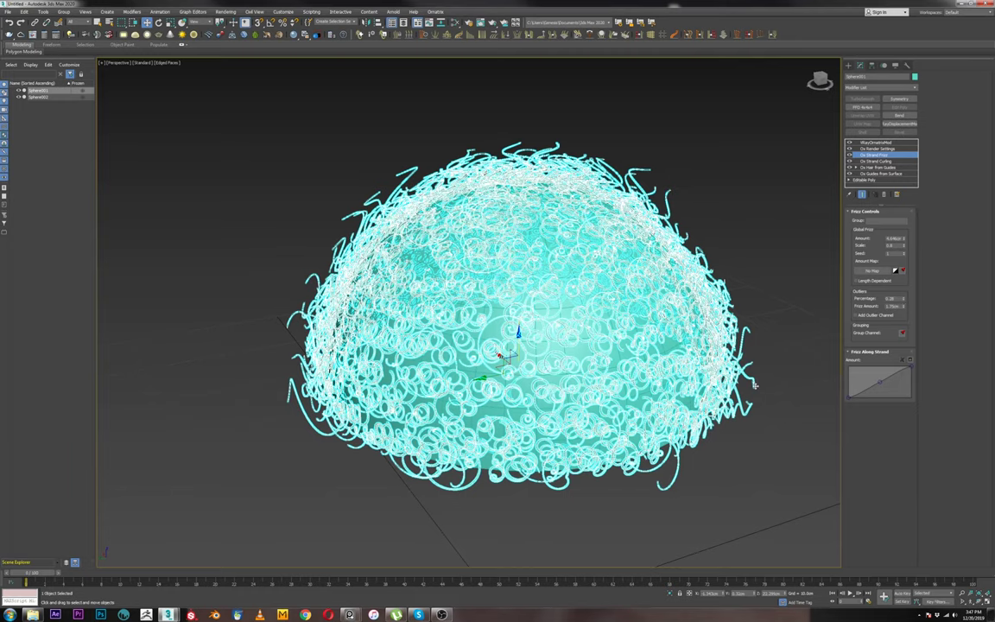
pyautogui.scroll(10, 773, 356)
pyautogui.keyDown('alt'); pyautogui.moveTo(757, 348); pyautogui.dragTo(755, 370, button='middle'); pyautogui.keyUp('alt')
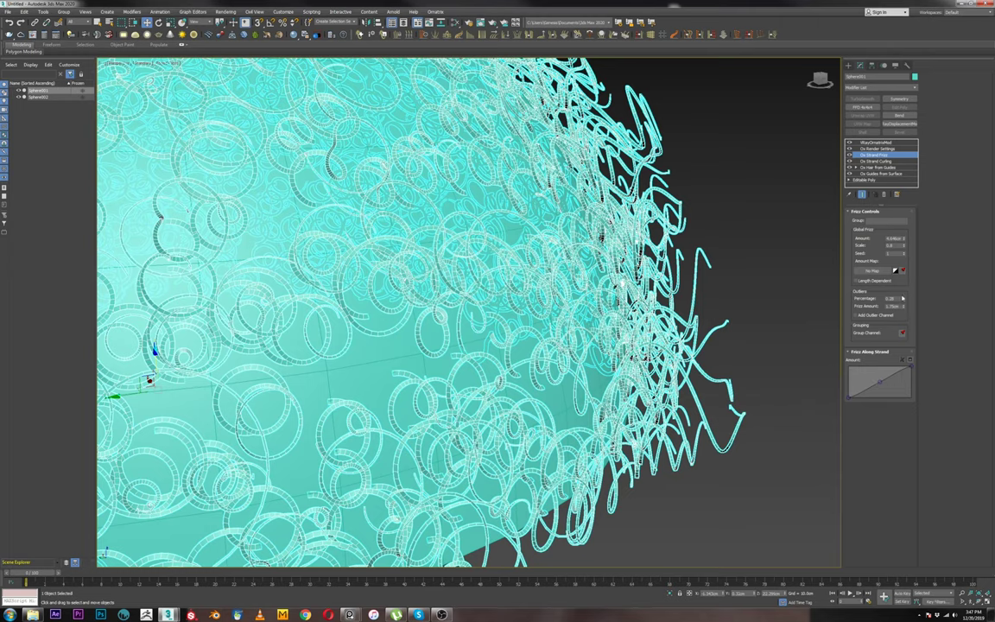
# Try a much higher outlier Percentage, settle on about 0.24, and raise the outliers' Frizz Amount for wilder stray strands.
pyautogui.moveTo(902, 299); pyautogui.dragTo(917, 261)
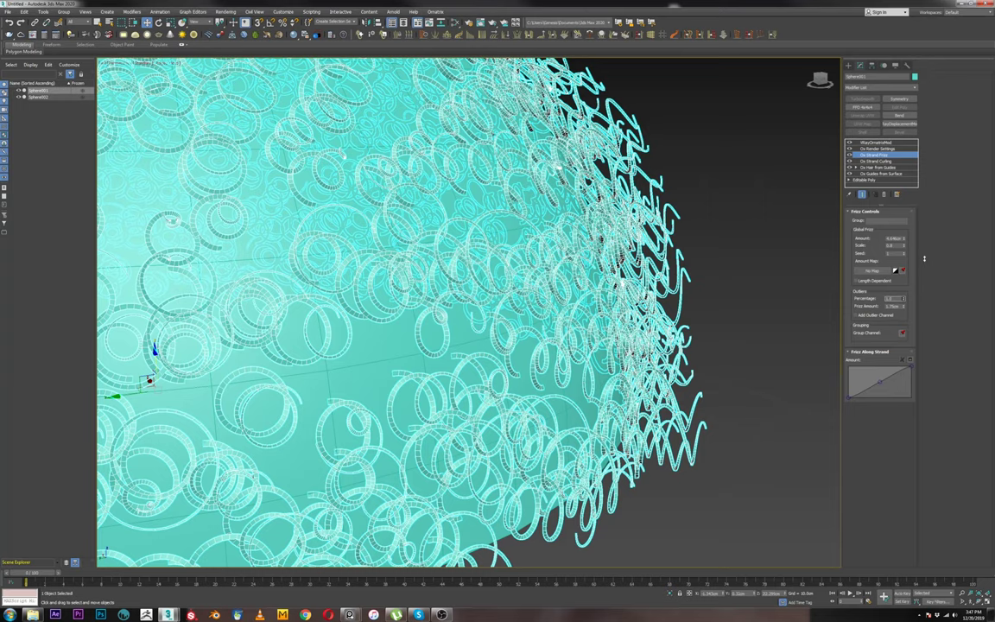
pyautogui.moveTo(923, 257); pyautogui.dragTo(925, 261)
pyautogui.moveTo(903, 299); pyautogui.dragTo(904, 327)
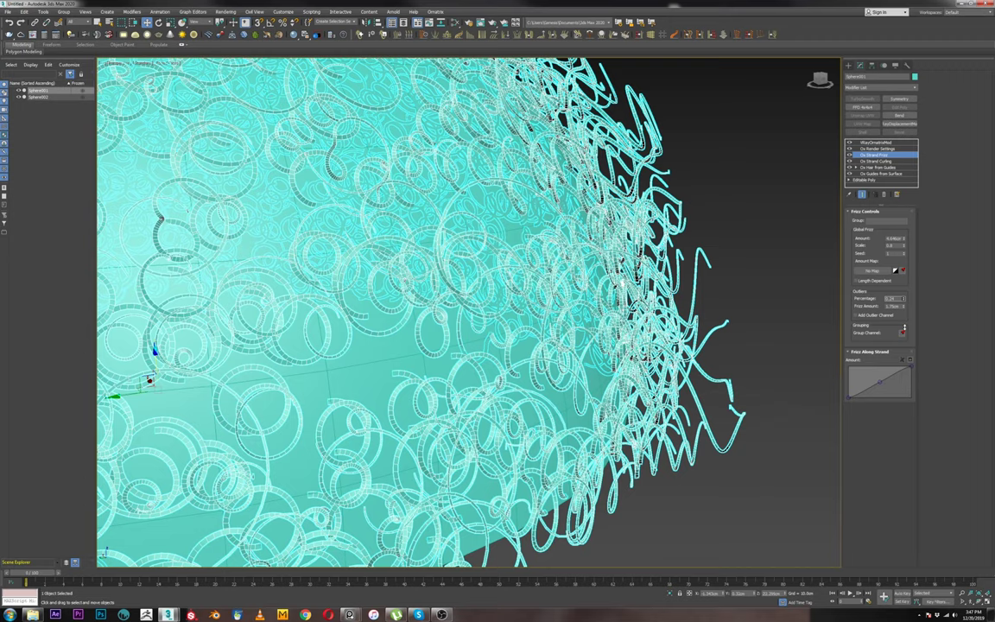
pyautogui.moveTo(903, 327); pyautogui.dragTo(961, 261)
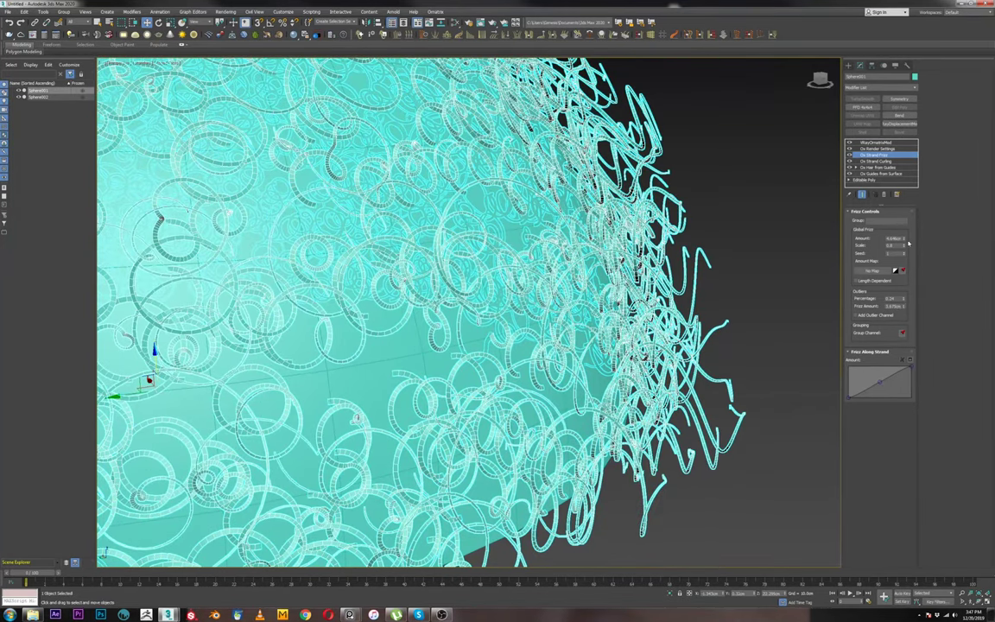
# Adjust the global frizz Amount and raise its Scale to about 2.07 for more irregular curls.
pyautogui.moveTo(904, 239); pyautogui.dragTo(914, 204)
pyautogui.keyDown('alt'); pyautogui.moveTo(623, 369); pyautogui.dragTo(657, 404, button='middle'); pyautogui.keyUp('alt')
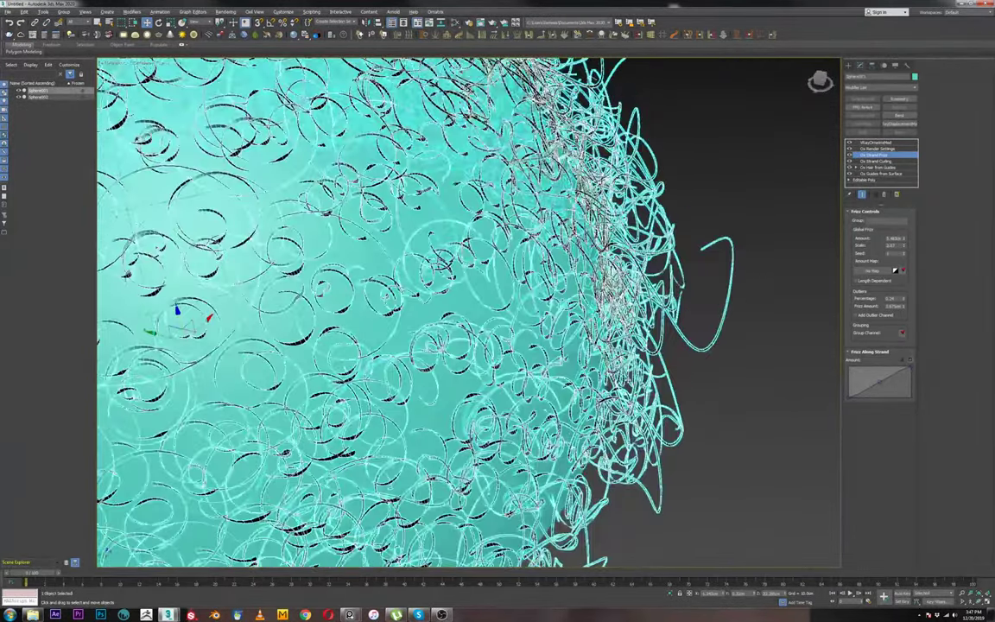
pyautogui.scroll(-6, 657, 403)
pyautogui.scroll(8, 656, 404)
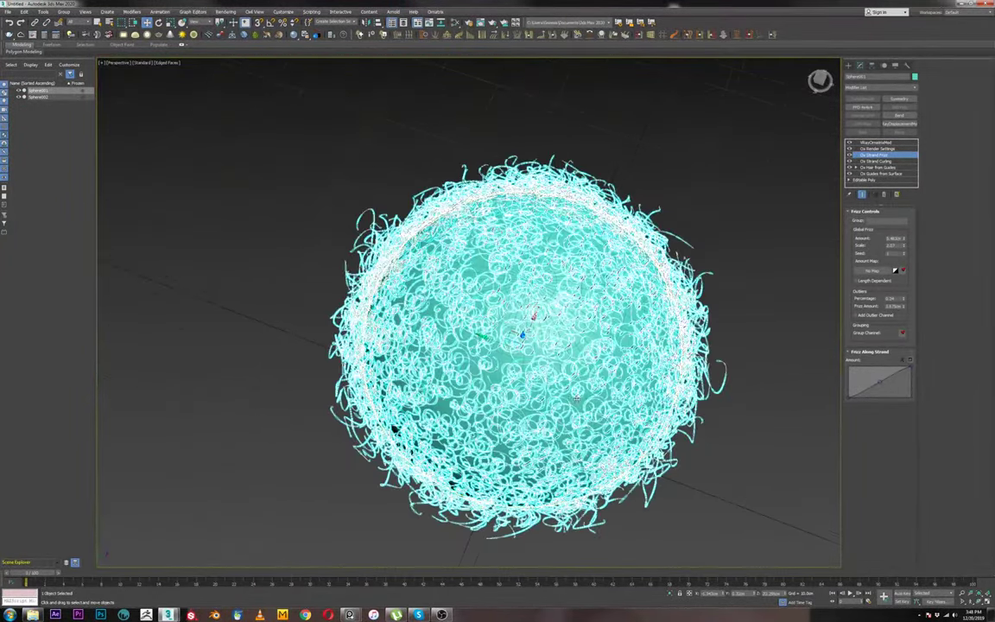
pyautogui.scroll(5, 466, 311)
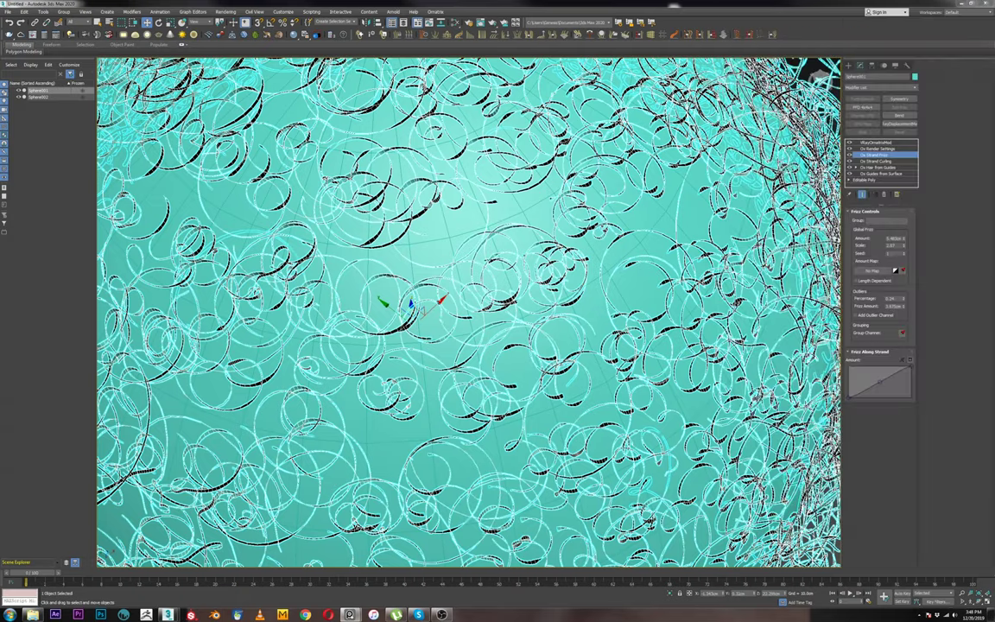
# Examine the frizzed strands up close and compare them with the afro hair reference photos.
pyautogui.scroll(-6, 483, 276)
pyautogui.keyDown('alt'); pyautogui.moveTo(492, 294); pyautogui.dragTo(570, 198, button='middle'); pyautogui.keyUp('alt')
pyautogui.scroll(3, 570, 199)
pyautogui.scroll(5, 590, 220)
pyautogui.scroll(-4, 719, 249)
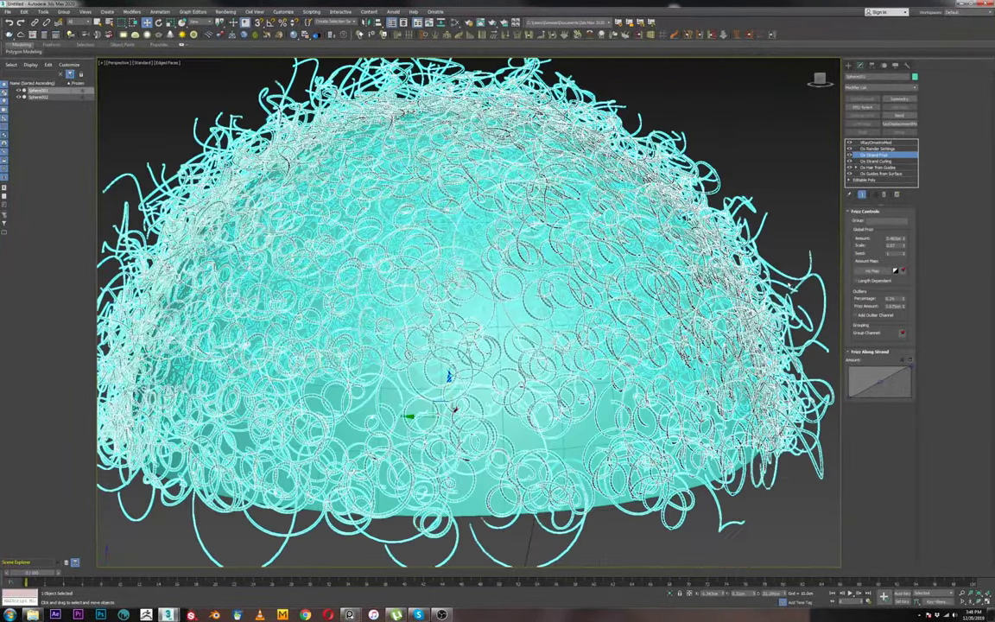
pyautogui.scroll(3, 799, 298)
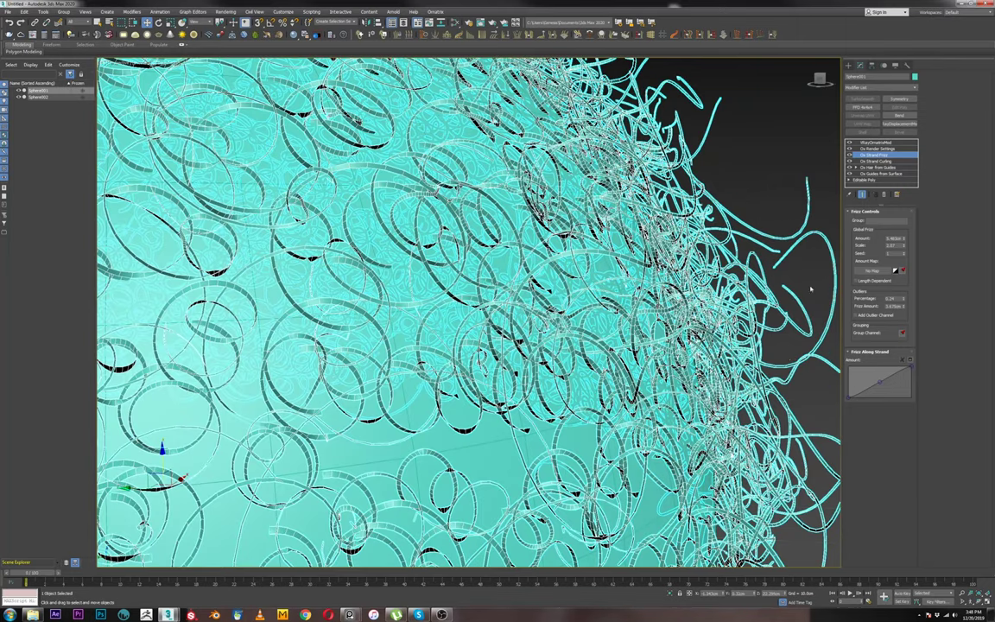
pyautogui.hotkey('alt', 'Tab')
pyautogui.moveTo(787, 308); pyautogui.dragTo(749, 288, button='right')
pyautogui.scroll(-3, 749, 288)
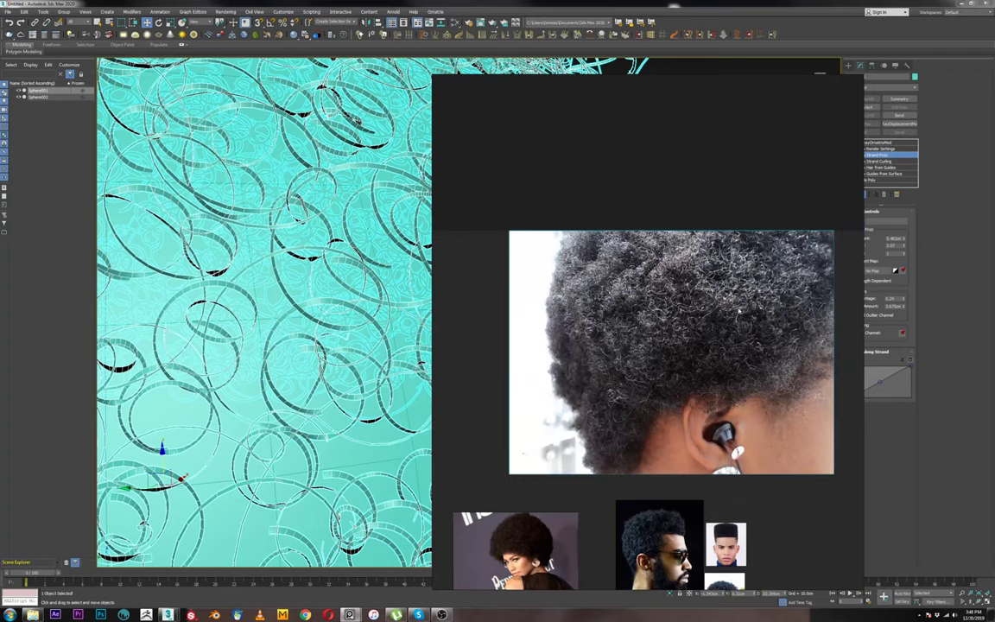
pyautogui.scroll(2, 558, 311)
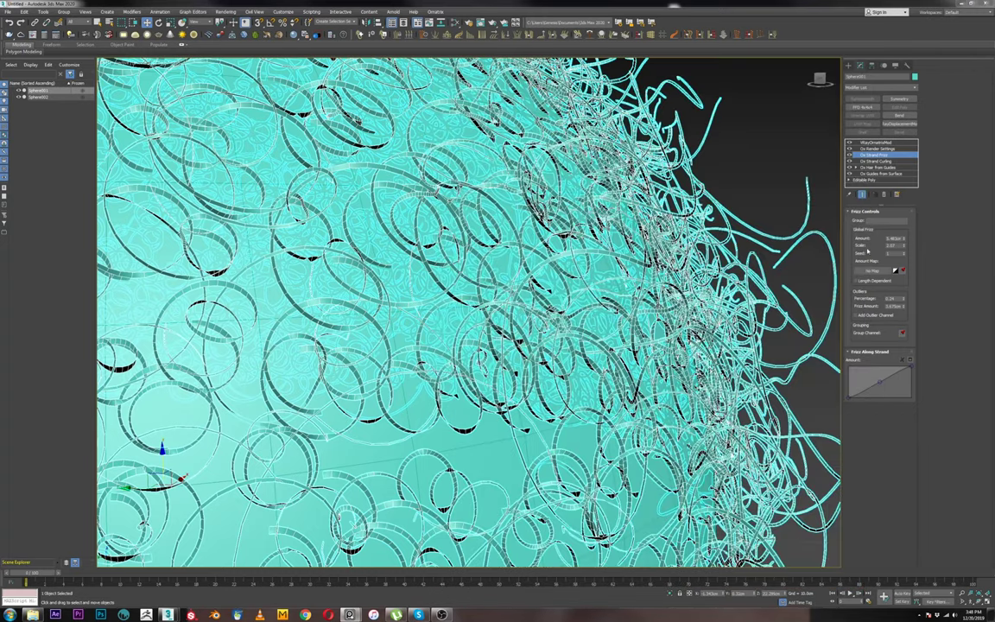
# Examine the frizzed silhouette of the whole dome from the side and from above.
pyautogui.moveTo(775, 267); pyautogui.dragTo(669, 277, button='middle')
pyautogui.scroll(-3, 722, 286)
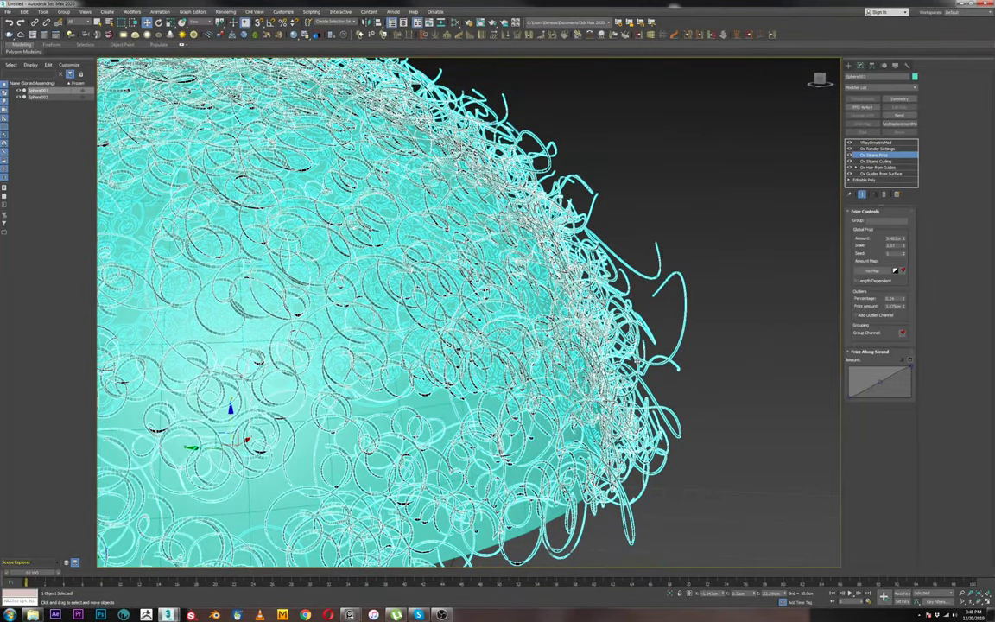
pyautogui.scroll(-4, 638, 363)
pyautogui.moveTo(543, 410)
pyautogui.mouseDown(button='middle')
pyautogui.moveTo(604, 418)
pyautogui.moveTo(598, 437)
pyautogui.moveTo(528, 403)
pyautogui.mouseUp(button='middle')
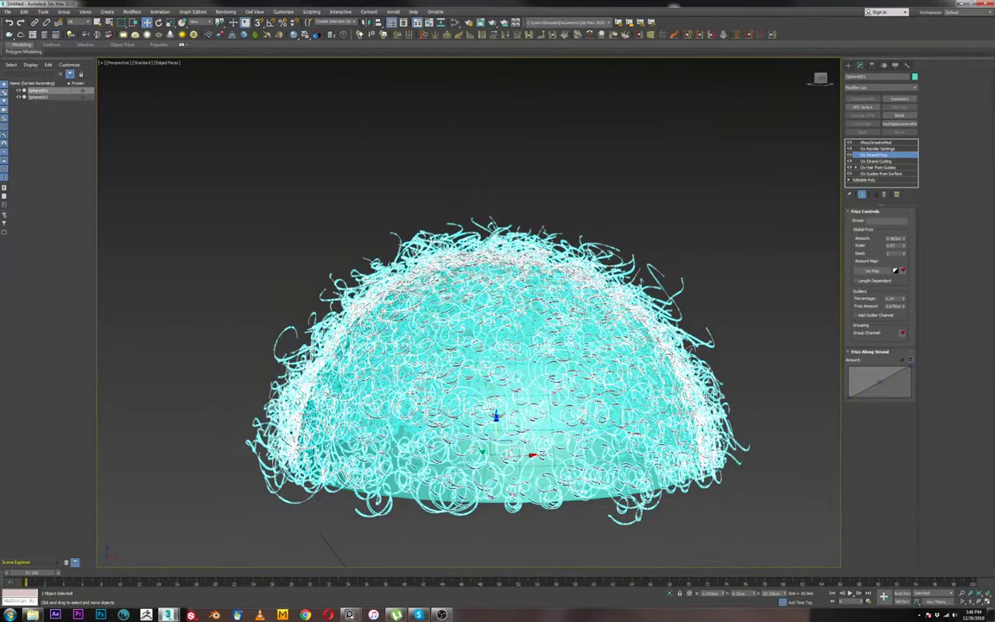
pyautogui.keyDown('alt'); pyautogui.moveTo(637, 357); pyautogui.dragTo(713, 385, button='middle'); pyautogui.keyUp('alt')
pyautogui.scroll(-3, 745, 346)
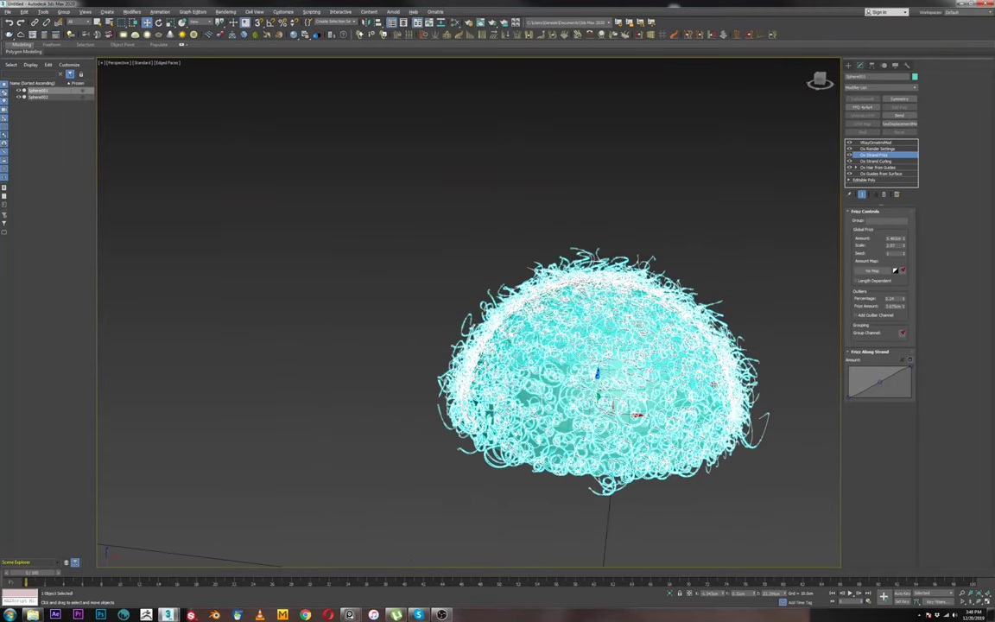
pyautogui.keyDown('alt'); pyautogui.moveTo(580, 354); pyautogui.dragTo(575, 350, button='middle'); pyautogui.keyUp('alt')
pyautogui.keyDown('alt'); pyautogui.moveTo(783, 282); pyautogui.dragTo(678, 333, button='middle'); pyautogui.keyUp('alt')
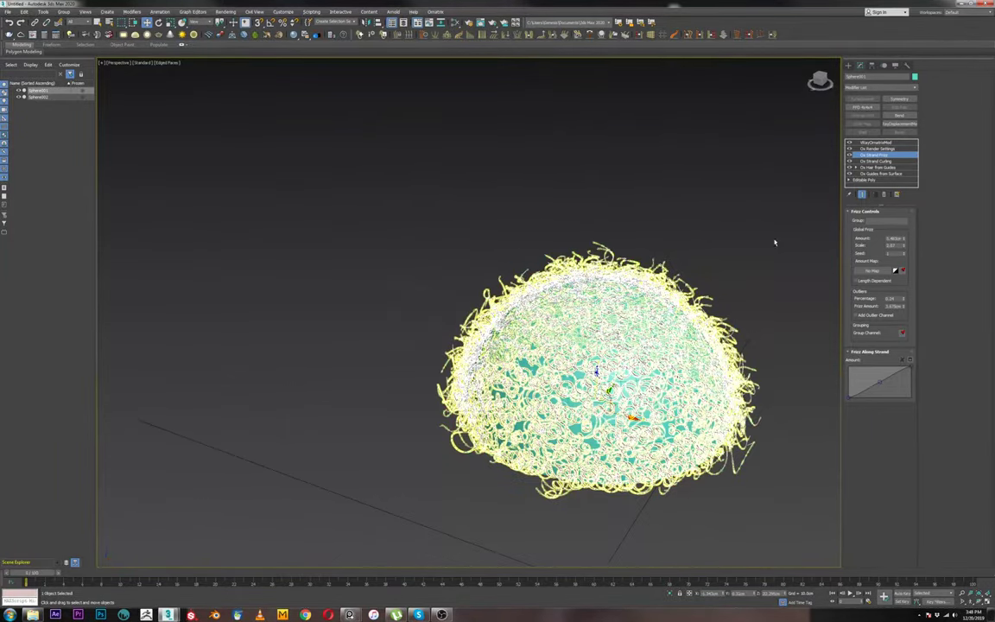
# Reduce the Global Radius in Ox Render Settings to about 0.28 cm for slightly thinner strands.
pyautogui.click(876, 161)
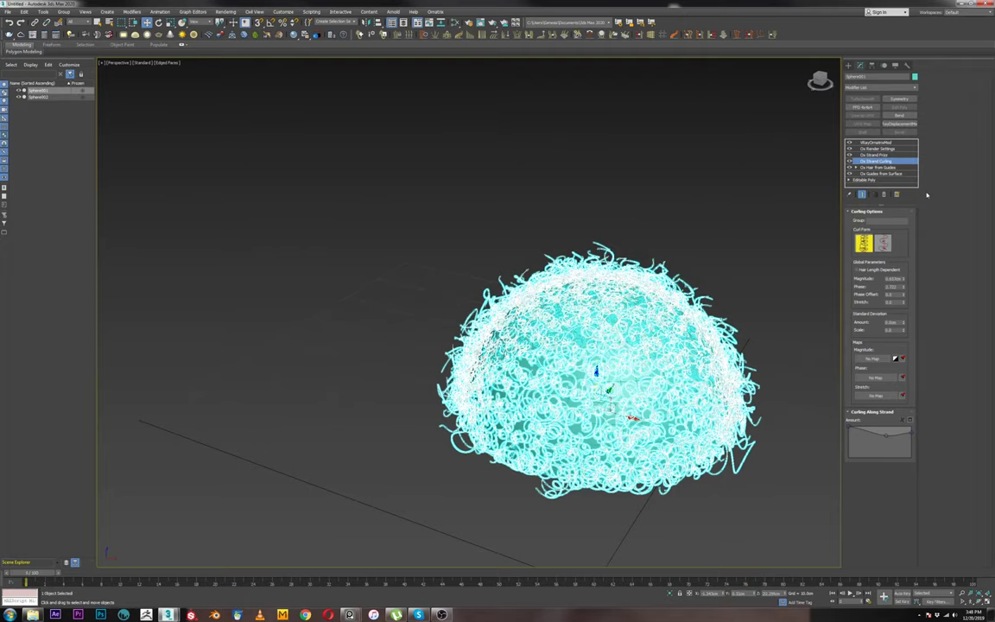
pyautogui.click(878, 149)
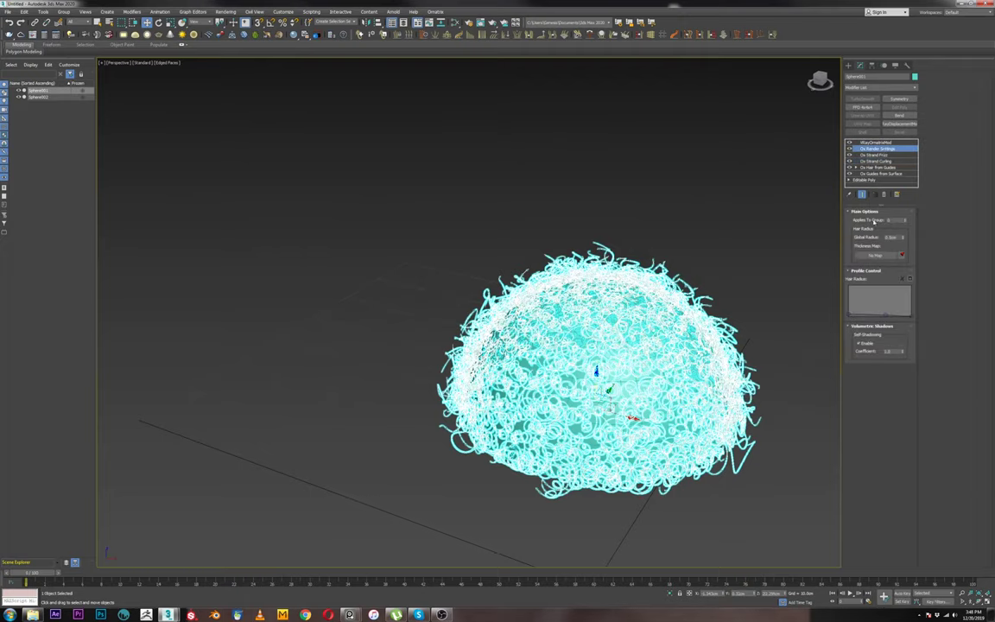
pyautogui.scroll(6, 745, 335)
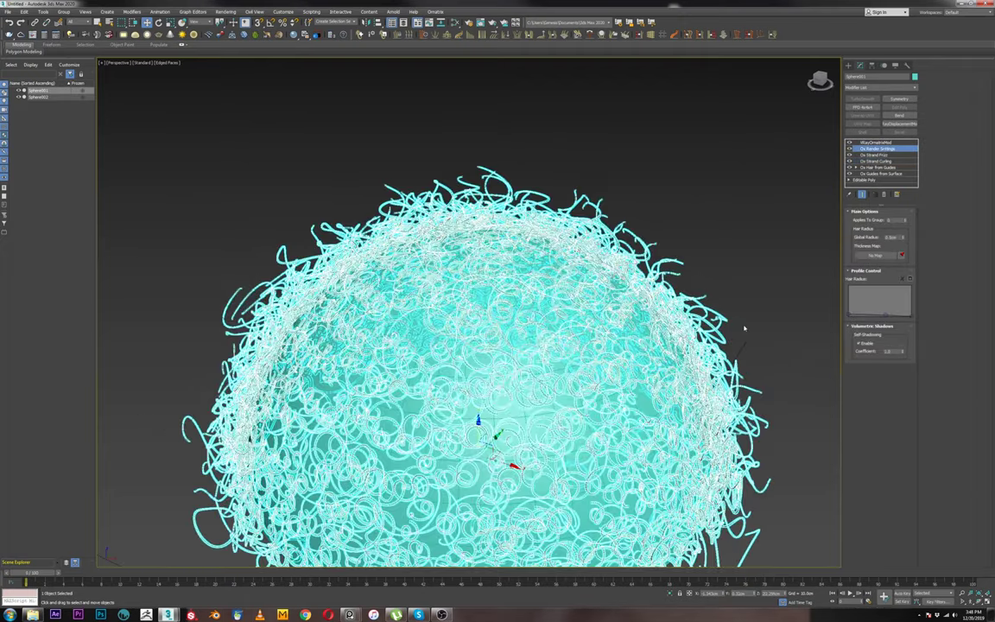
pyautogui.click(903, 238)
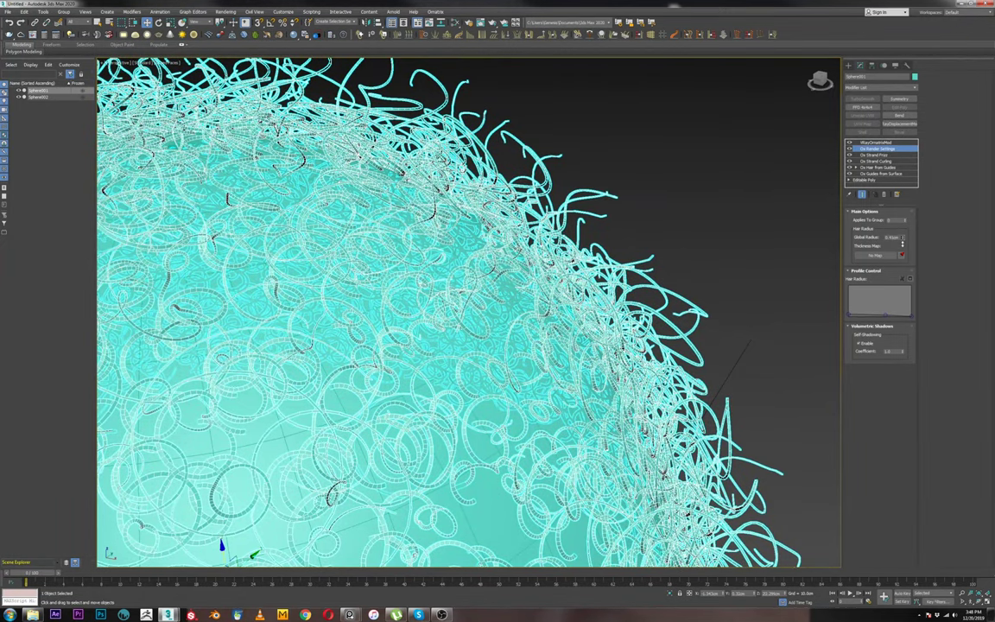
pyautogui.moveTo(905, 238); pyautogui.dragTo(903, 248)
pyautogui.scroll(-5, 708, 339)
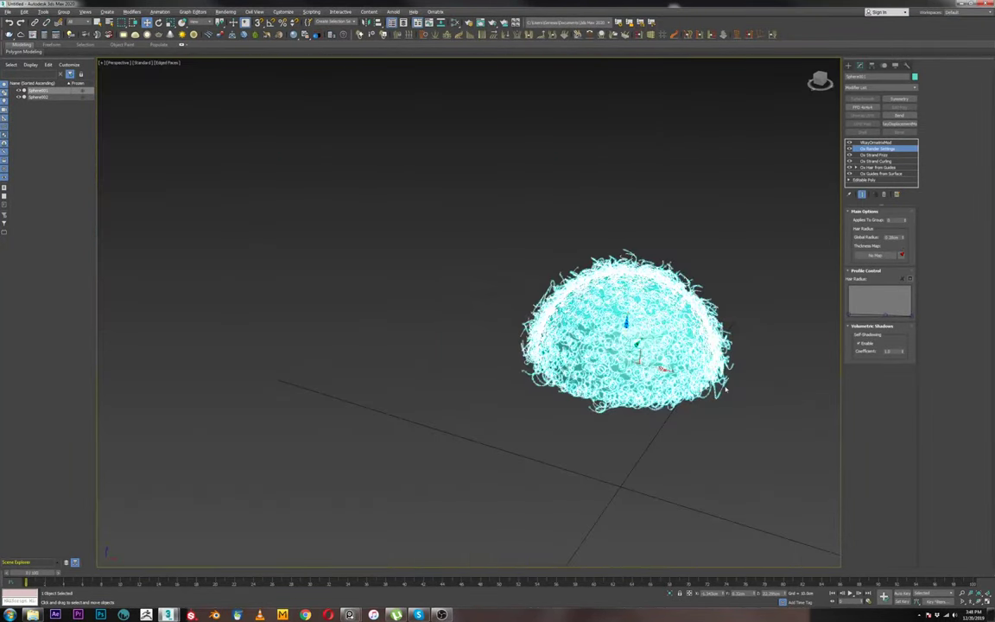
# Examine the curls along the dome's lower edge up close for angular, faceted strand segments.
pyautogui.keyDown('alt'); pyautogui.moveTo(715, 344); pyautogui.dragTo(722, 404, button='middle'); pyautogui.keyUp('alt')
pyautogui.scroll(3, 722, 404)
pyautogui.scroll(3, 635, 424)
pyautogui.keyDown('alt'); pyautogui.moveTo(636, 424); pyautogui.dragTo(658, 398, button='middle'); pyautogui.keyUp('alt')
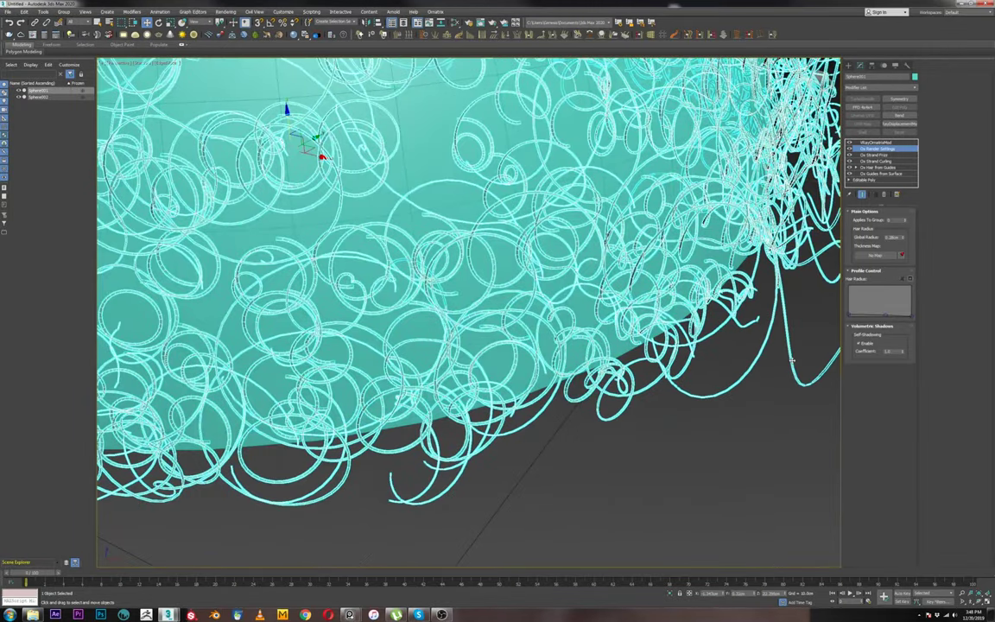
pyautogui.scroll(3, 793, 357)
pyautogui.scroll(-1, 760, 367)
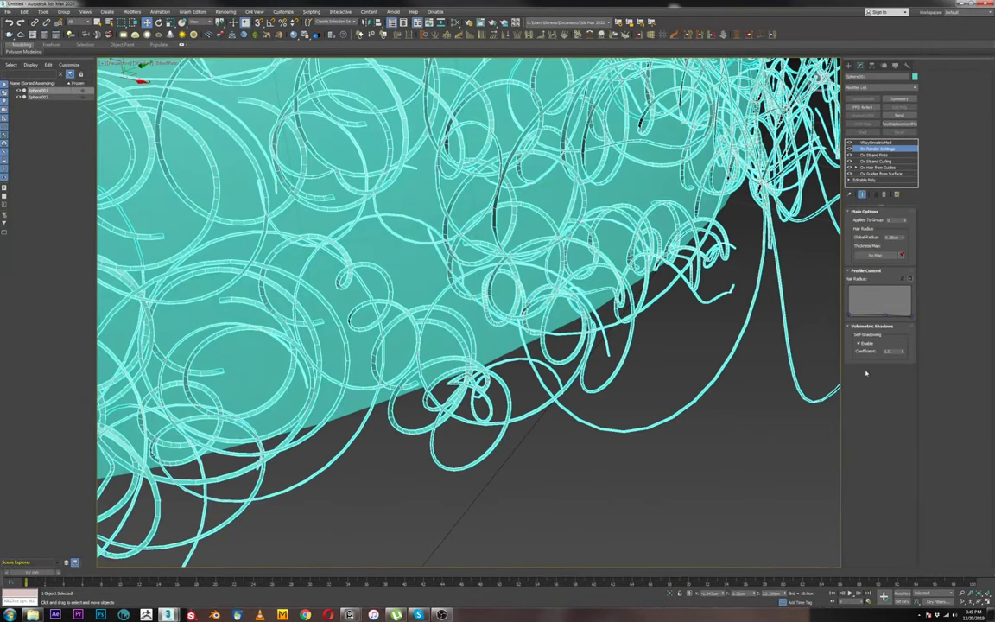
pyautogui.scroll(2, 636, 431)
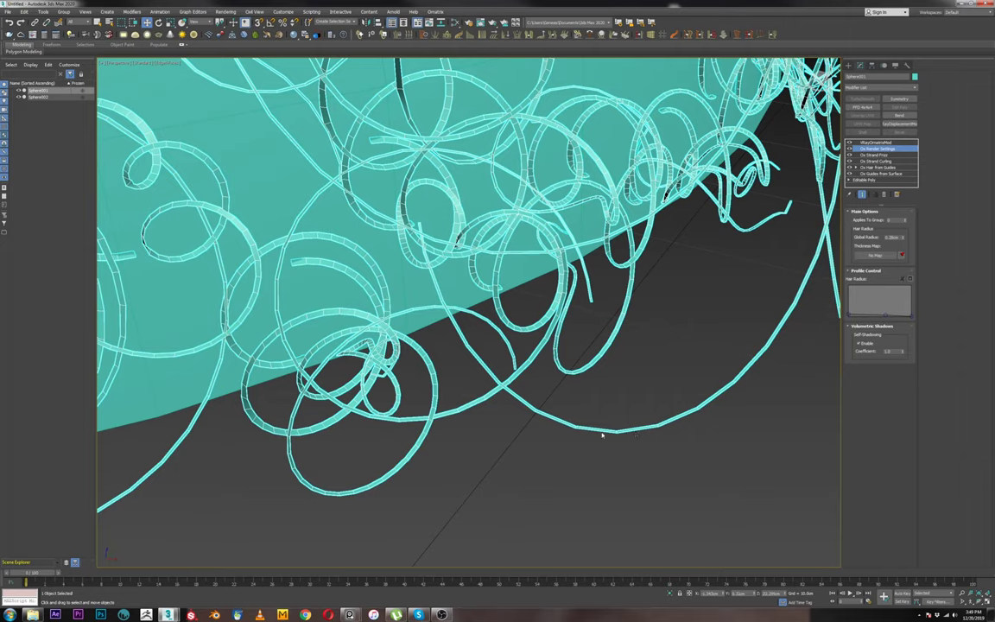
# Raise Num Points in Ox Guides from Surface to about 120 for smoother curls and check the strands up close.
pyautogui.click(874, 174)
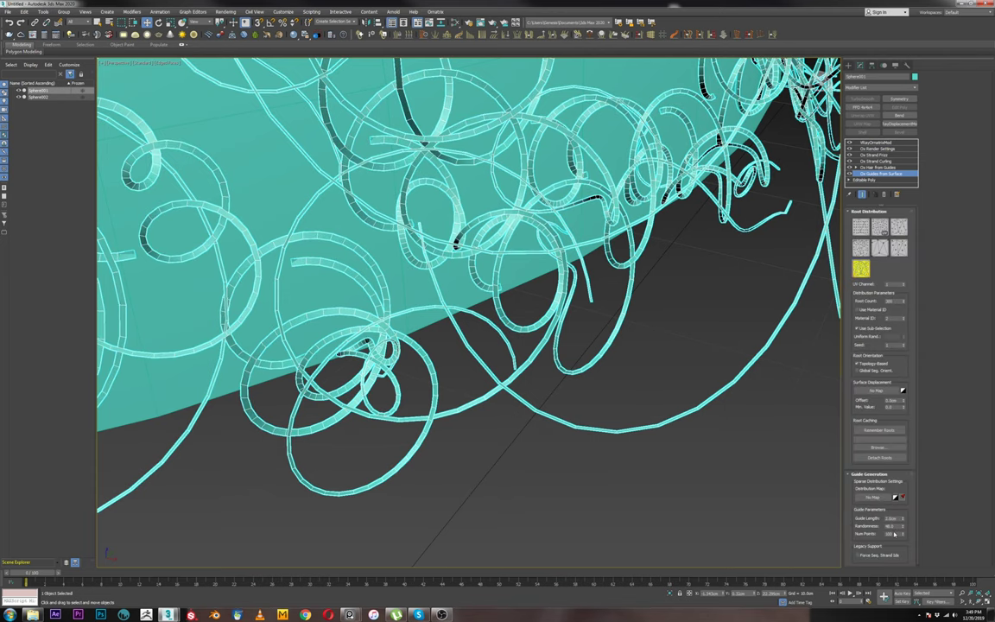
pyautogui.click(890, 533)
pyautogui.press('Return')
pyautogui.scroll(-8, 595, 464)
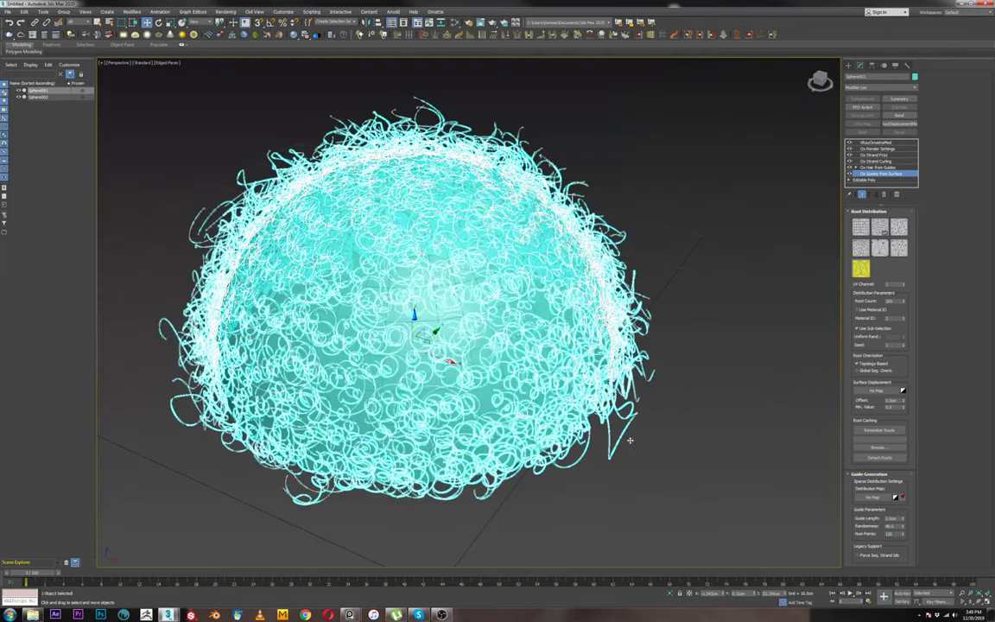
pyautogui.keyDown('alt'); pyautogui.moveTo(481, 359); pyautogui.dragTo(519, 325, button='middle'); pyautogui.keyUp('alt')
pyautogui.scroll(6, 615, 235)
pyautogui.scroll(-2, 602, 275)
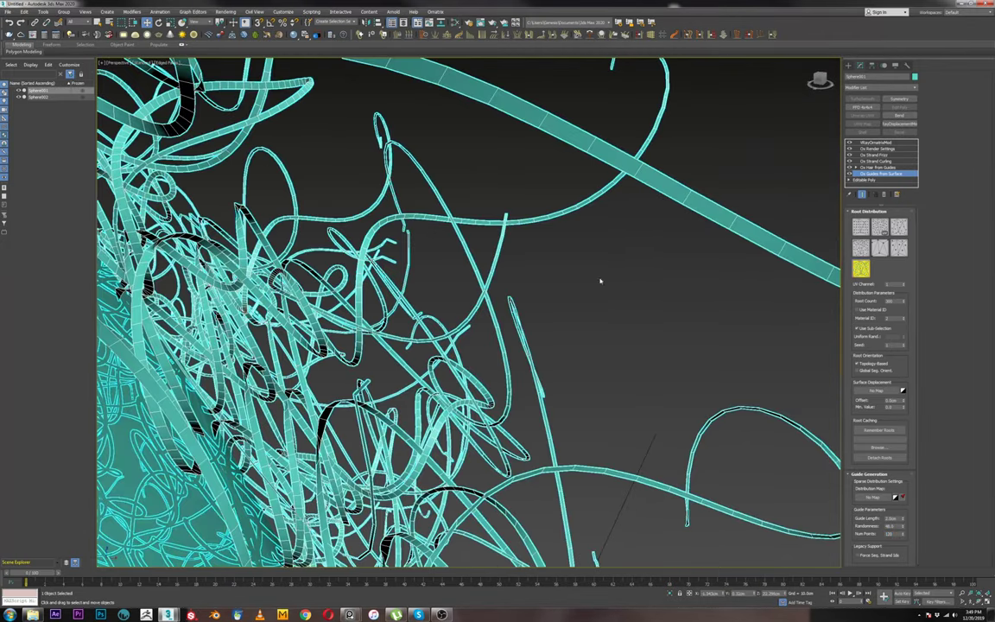
pyautogui.scroll(-4, 423, 362)
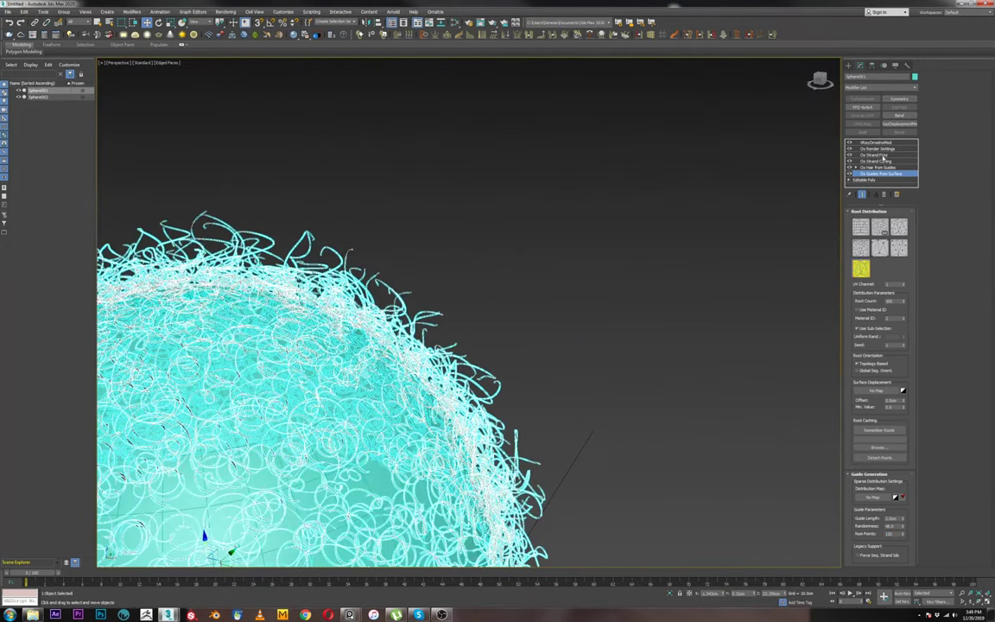
# Return to the topmost VRayOrnatrixMod modifier and draw a VRay plane light about 68 by 51 cm around the dome in the top view.
pyautogui.click(879, 144)
pyautogui.moveTo(442, 392); pyautogui.dragTo(511, 389, button='middle')
pyautogui.scroll(-5, 559, 338)
pyautogui.scroll(-4, 515, 398)
pyautogui.keyDown('alt'); pyautogui.moveTo(516, 442); pyautogui.dragTo(545, 417, button='middle'); pyautogui.keyUp('alt')
pyautogui.keyDown('alt'); pyautogui.moveTo(497, 341); pyautogui.dragTo(579, 337, button='middle'); pyautogui.keyUp('alt')
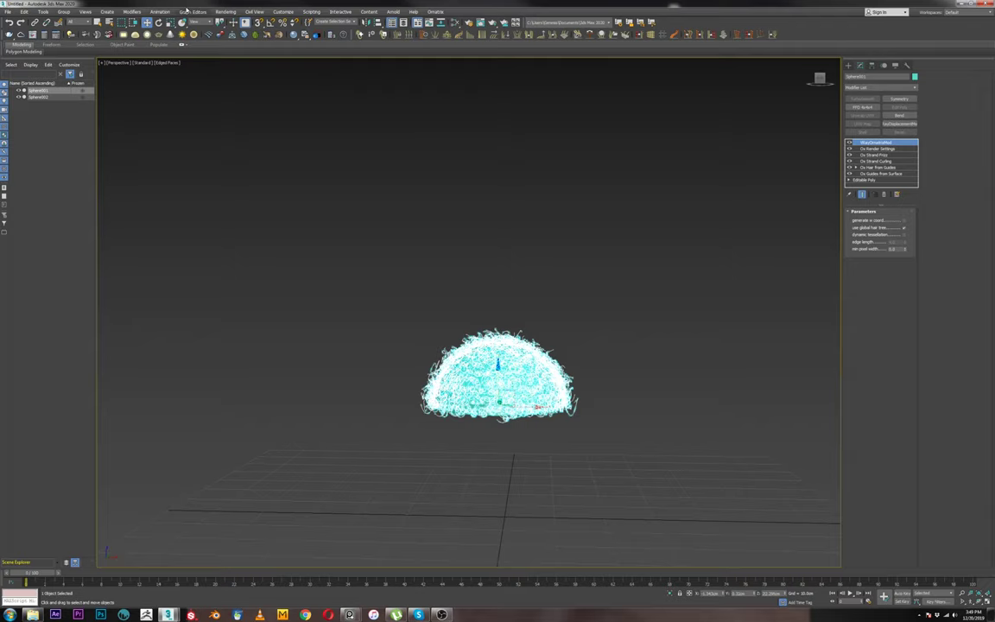
pyautogui.click(125, 35)
pyautogui.moveTo(506, 340); pyautogui.dragTo(504, 382, button='middle')
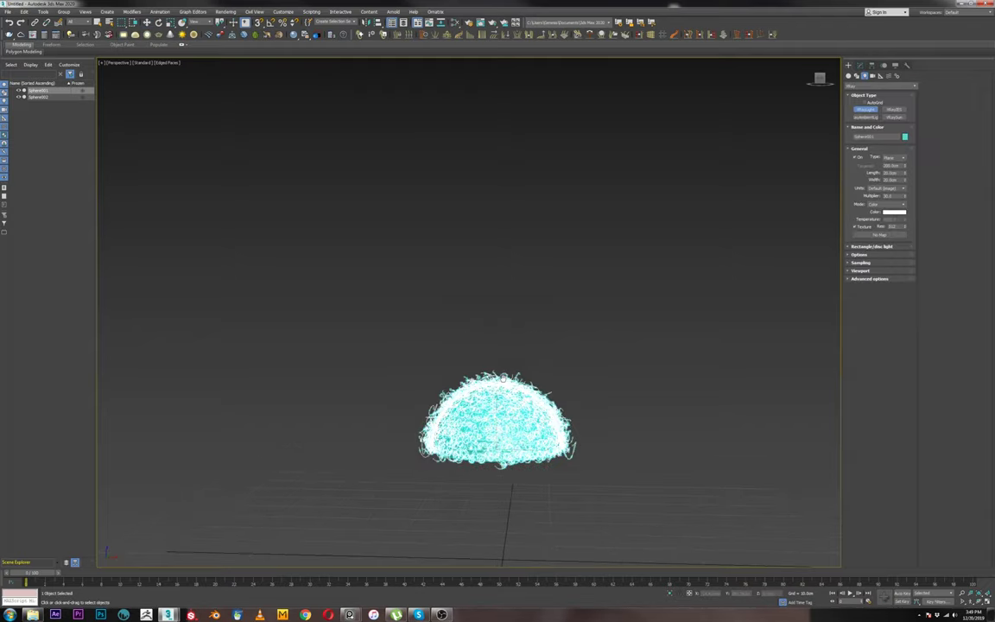
pyautogui.press('t')
pyautogui.moveTo(383, 262)
pyautogui.mouseDown()
pyautogui.moveTo(484, 363)
pyautogui.moveTo(533, 349)
pyautogui.moveTo(555, 390)
pyautogui.mouseUp()
pyautogui.press('w')
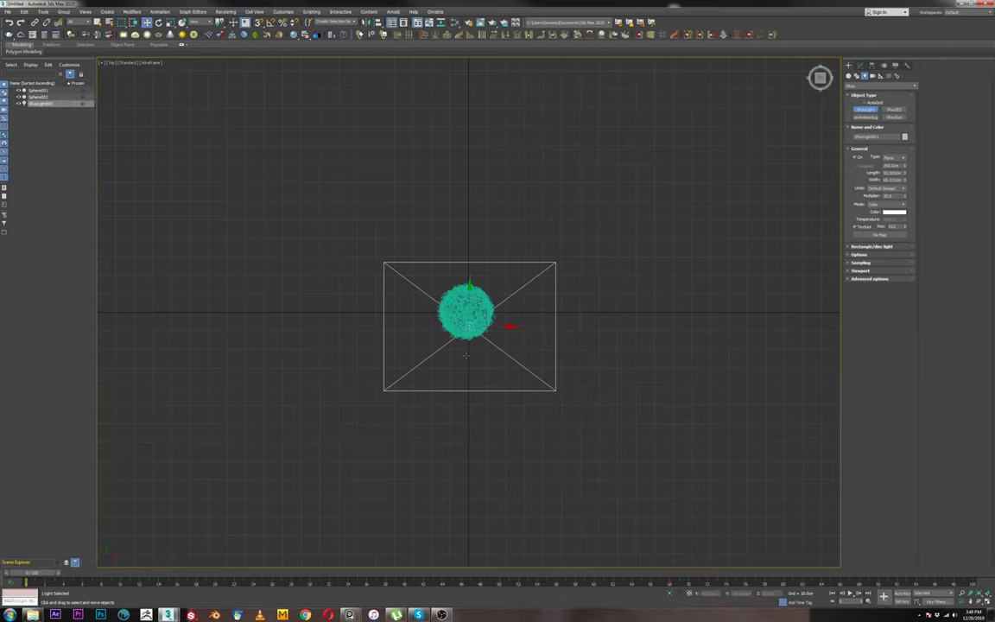
# Raise the plane light straight up along Z, high above the hair dome, in the perspective view.
pyautogui.press('p')
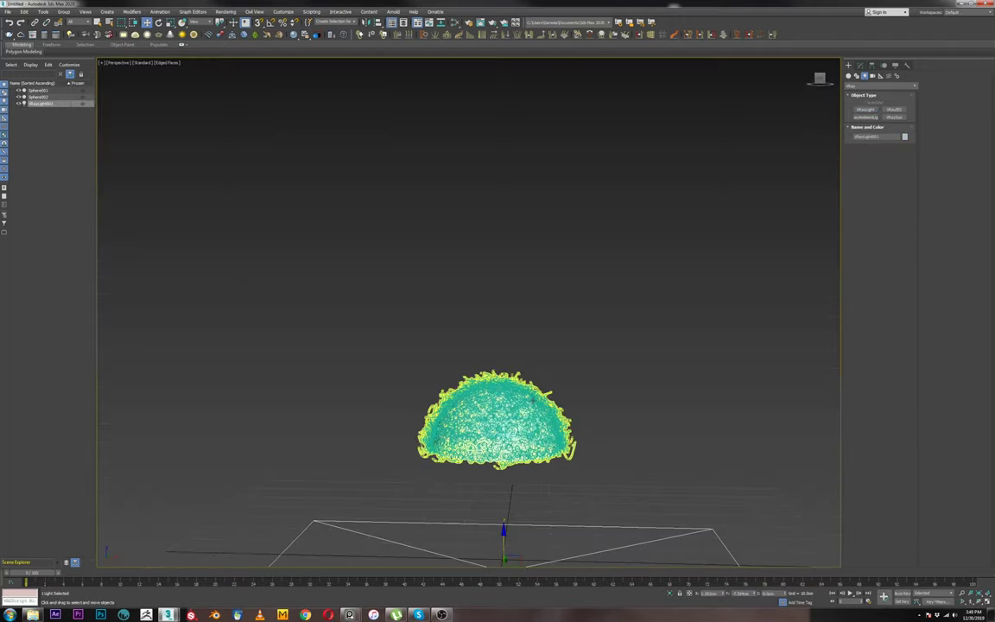
pyautogui.scroll(-4, 495, 435)
pyautogui.moveTo(496, 435); pyautogui.dragTo(499, 204)
pyautogui.keyDown('alt'); pyautogui.moveTo(470, 345); pyautogui.dragTo(448, 224, button='middle'); pyautogui.keyUp('alt')
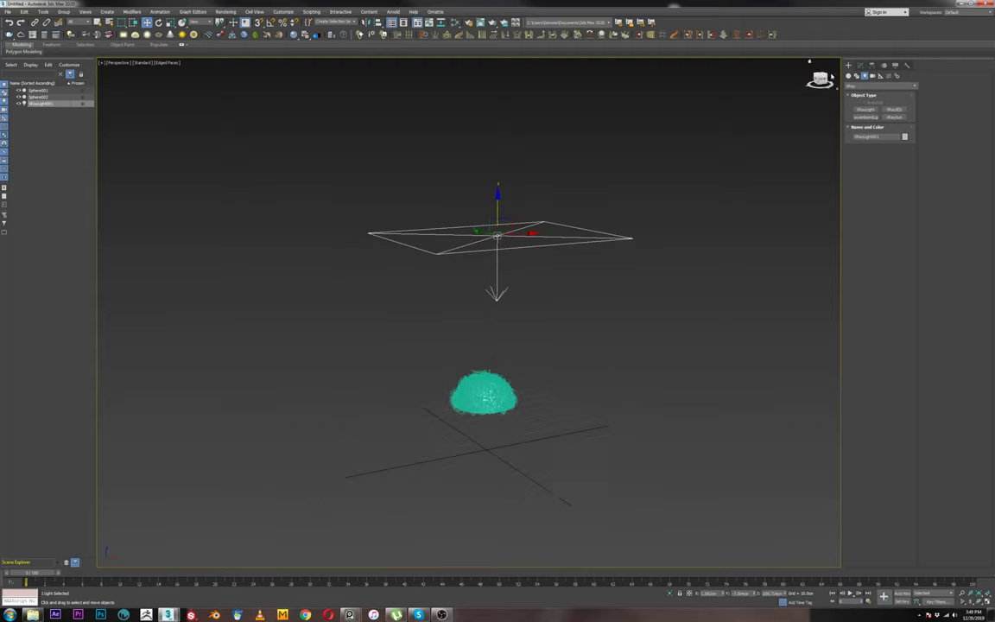
# Examine the light's placement over the dome from the front, from above and in the four-viewport layout.
pyautogui.click(821, 82)
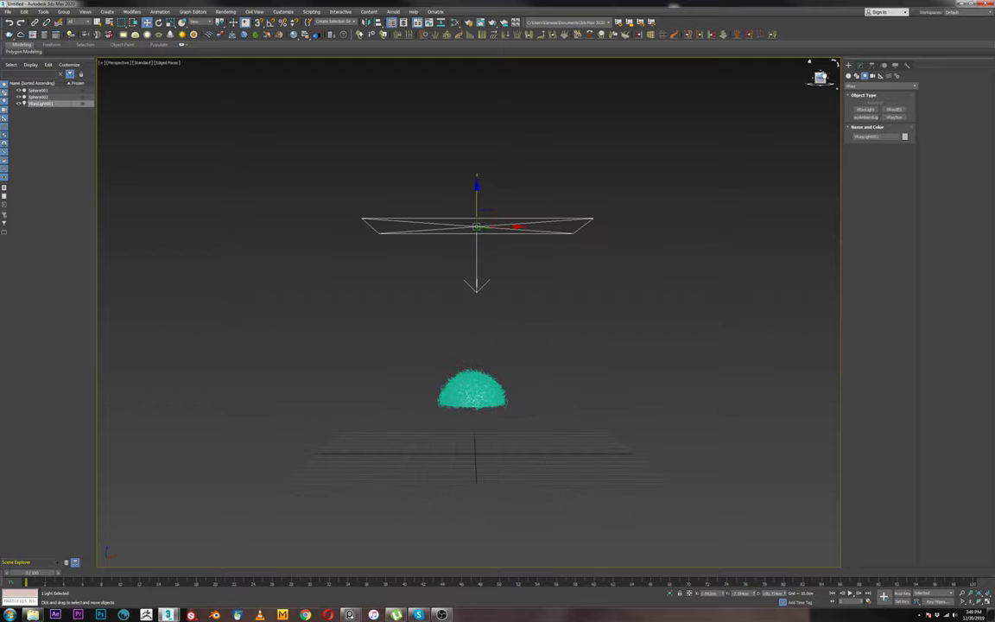
pyautogui.click(823, 69)
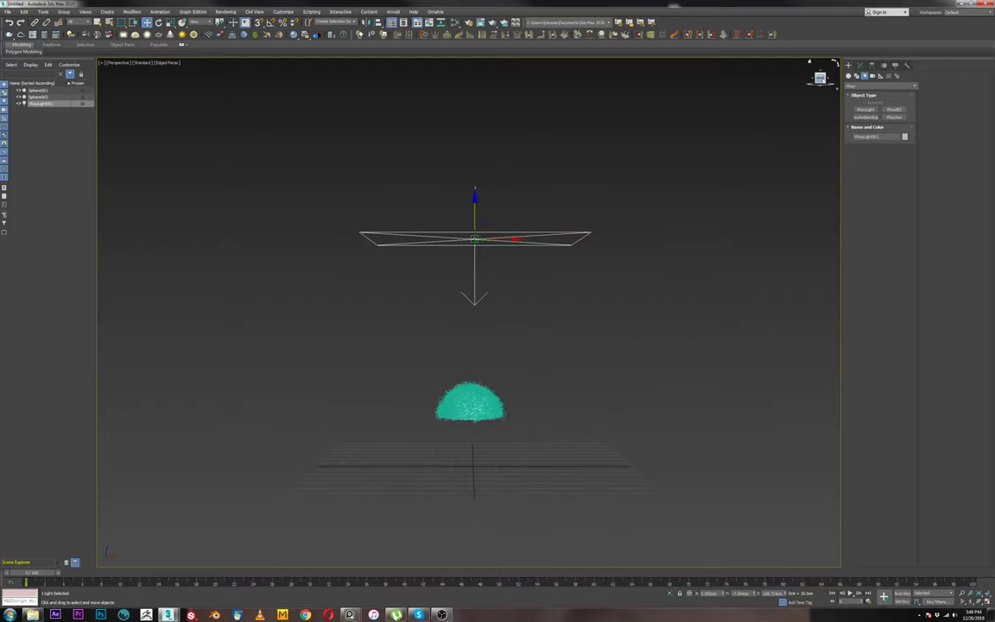
pyautogui.moveTo(809, 62); pyautogui.dragTo(786, 163)
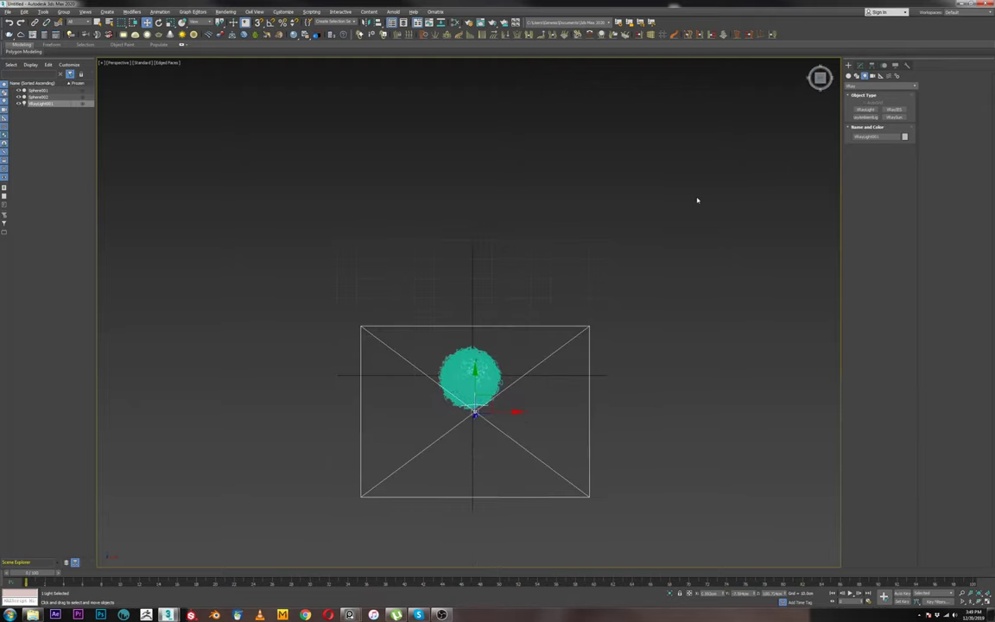
pyautogui.hotkey('alt', 'w')
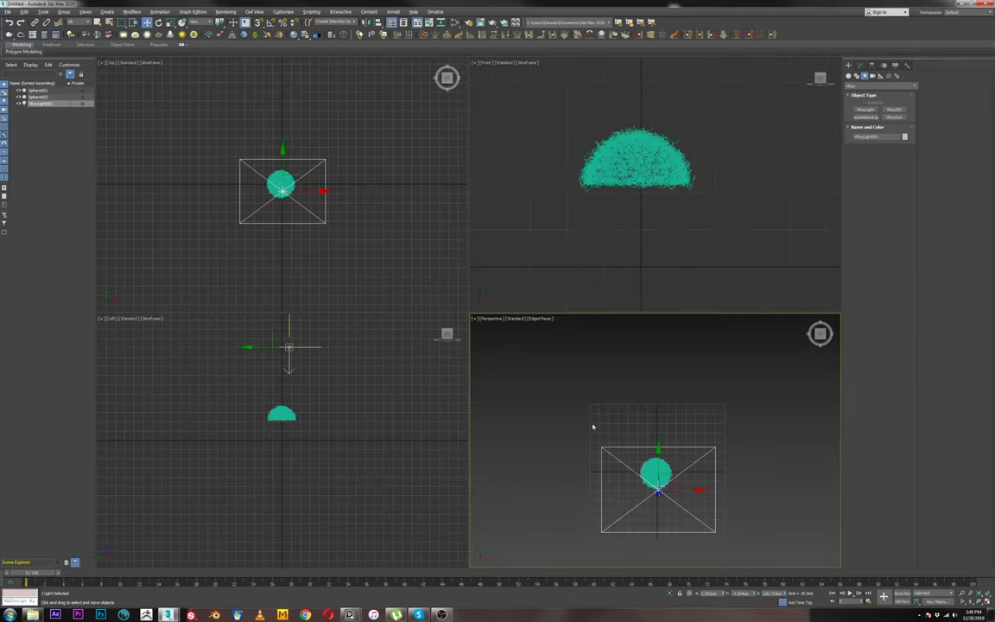
pyautogui.moveTo(671, 487); pyautogui.dragTo(650, 436, button='middle')
pyautogui.scroll(5, 663, 449)
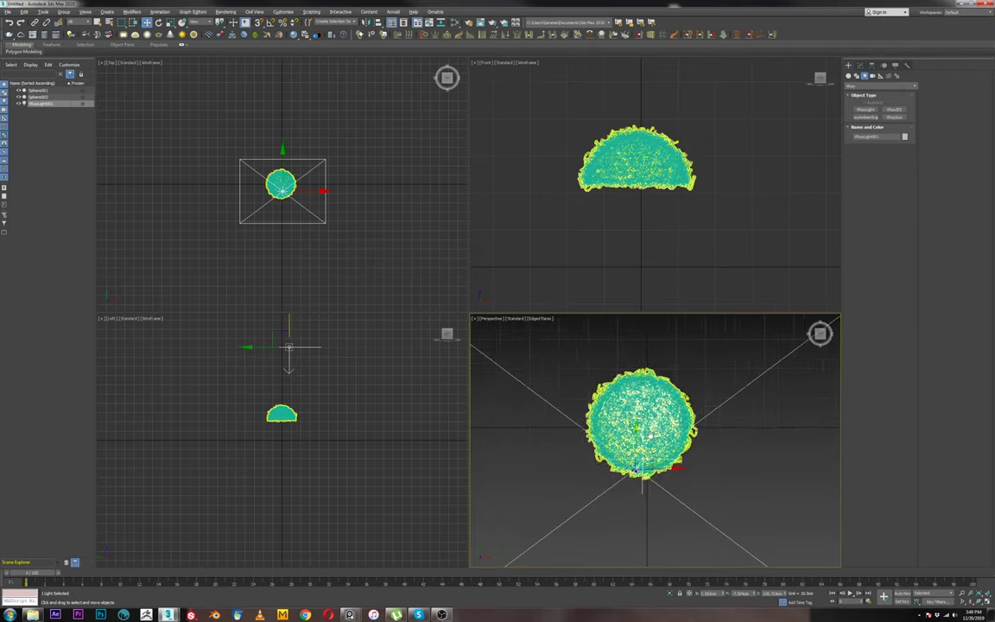
pyautogui.scroll(3, 643, 427)
pyautogui.scroll(-5, 643, 428)
pyautogui.click(371, 227)
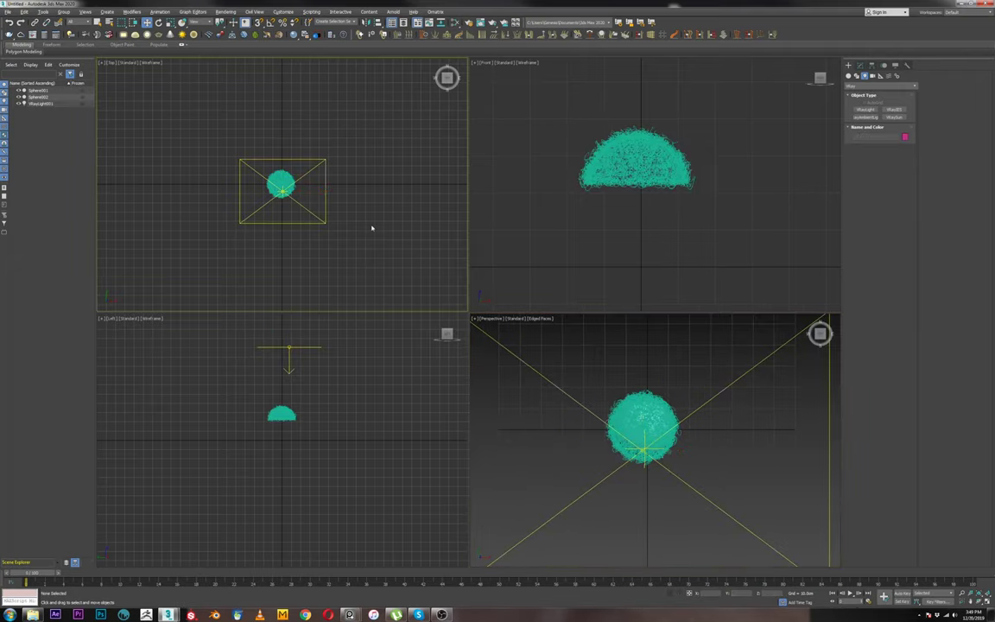
# Shift the plane light slightly along X in the top view to center it over the hair dome.
pyautogui.hotkey('alt', 'w')
pyautogui.hotkey('alt', 'w')
pyautogui.hotkey('alt', 'w')
pyautogui.hotkey('alt', 'w')
pyautogui.hotkey('alt', 'w')
pyautogui.scroll(5, 588, 386)
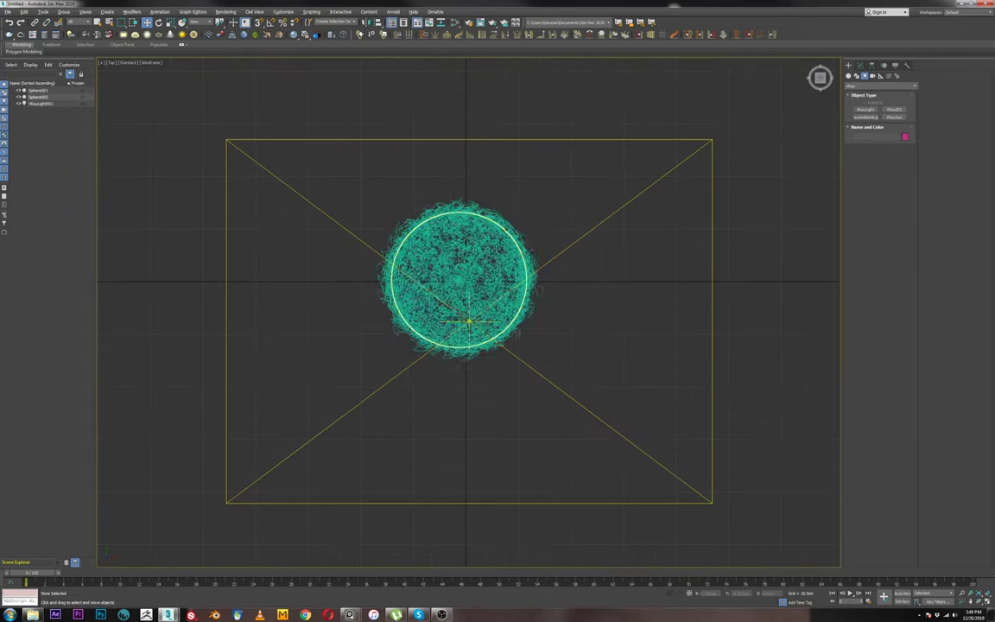
pyautogui.click(519, 361)
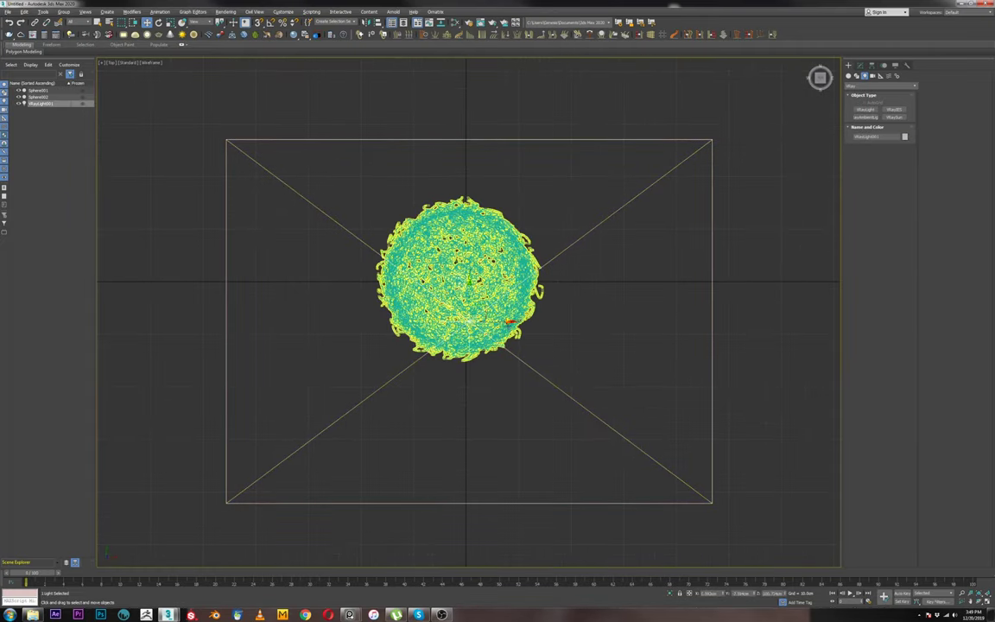
pyautogui.moveTo(507, 323); pyautogui.dragTo(495, 322)
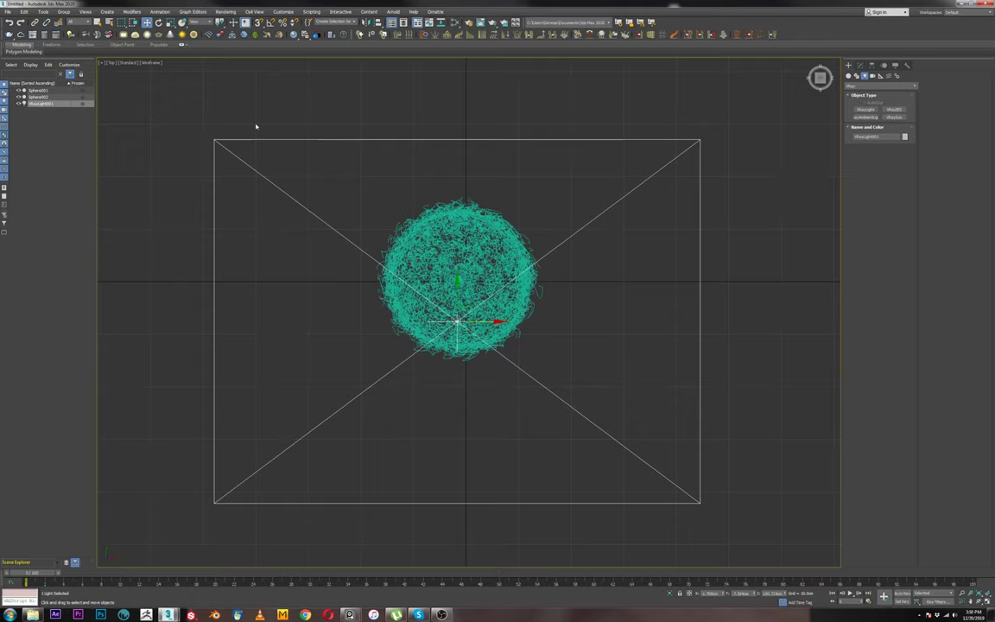
# Move the plane light along Y off to one side of the dome and tilt it to aim at the hair.
pyautogui.press('p')
pyautogui.moveTo(571, 347); pyautogui.dragTo(571, 322, button='middle')
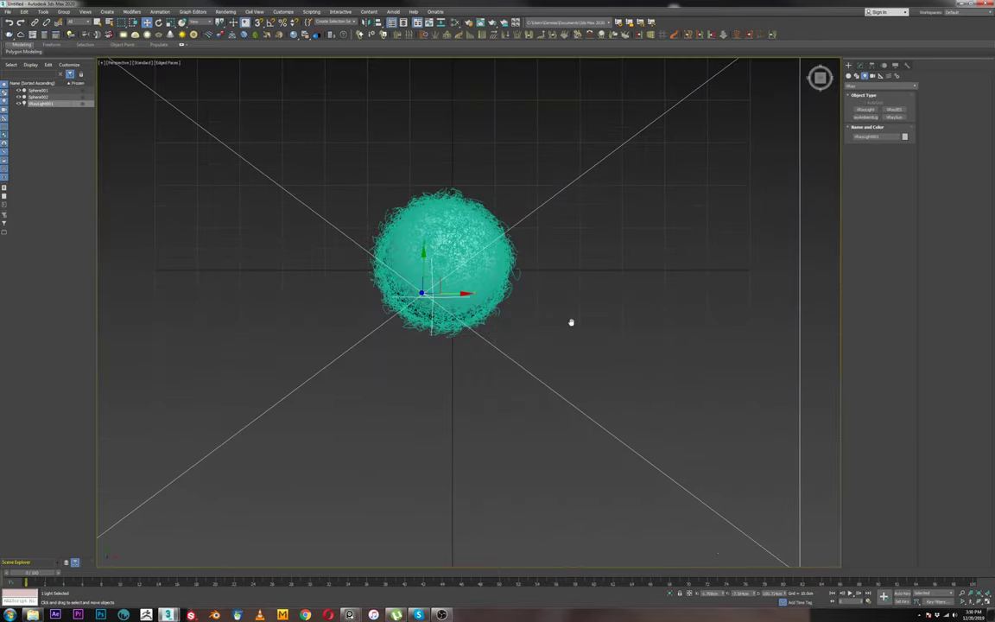
pyautogui.scroll(-5, 570, 322)
pyautogui.keyDown('alt'); pyautogui.moveTo(542, 387); pyautogui.dragTo(609, 317, button='middle'); pyautogui.keyUp('alt')
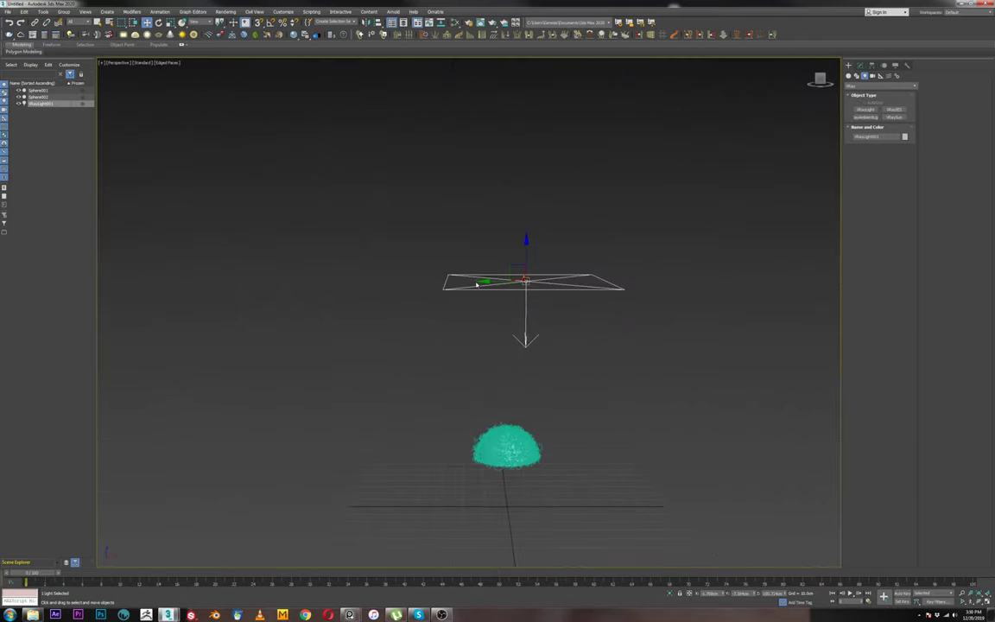
pyautogui.moveTo(476, 284); pyautogui.dragTo(535, 286)
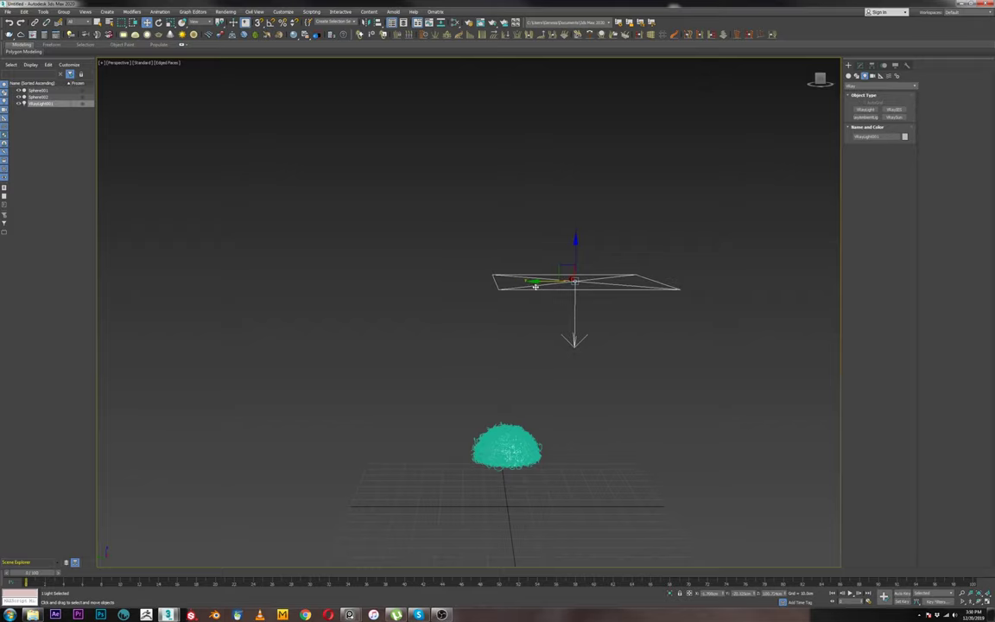
pyautogui.press('e')
pyautogui.moveTo(608, 251); pyautogui.dragTo(576, 290)
pyautogui.press('w')
# Shrink the plane light to about 42 by 39 cm, placed closer to the dome, and lower its Multiplier.
pyautogui.click(859, 65)
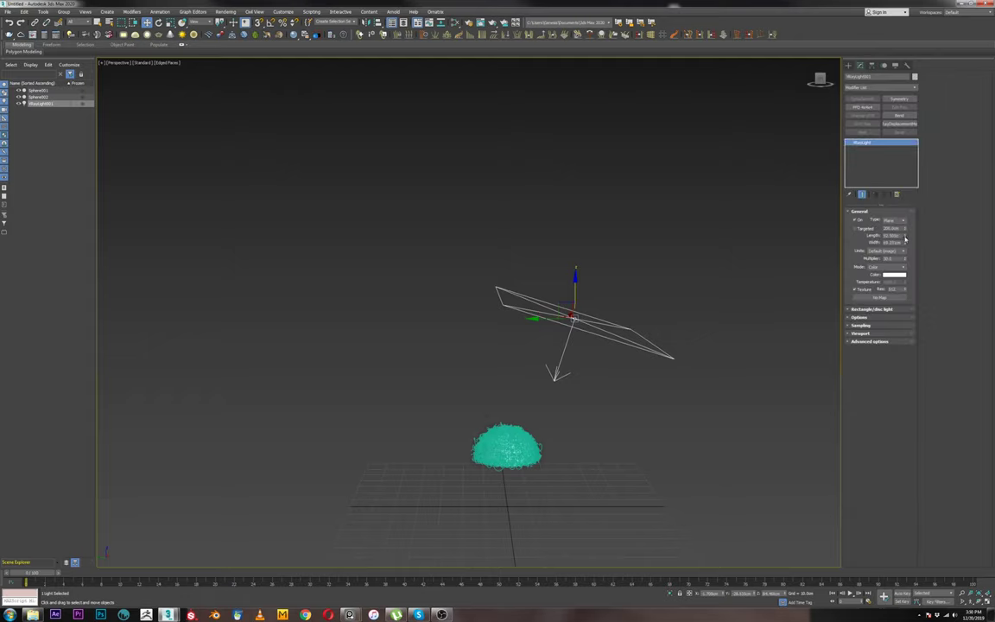
pyautogui.moveTo(905, 239); pyautogui.dragTo(906, 262)
pyautogui.keyDown('alt'); pyautogui.moveTo(724, 316); pyautogui.dragTo(722, 339, button='middle'); pyautogui.keyUp('alt')
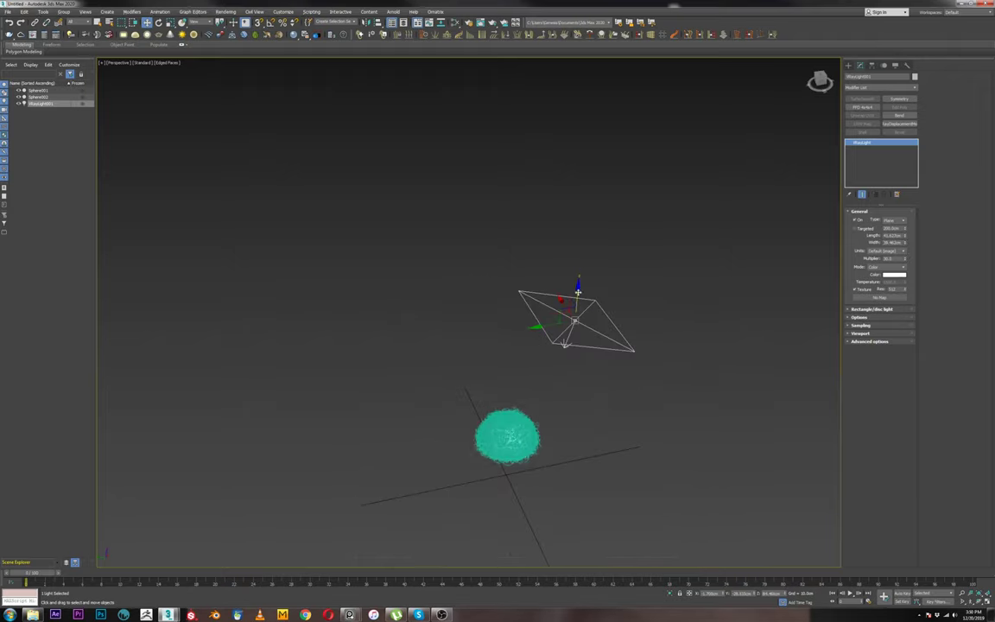
pyautogui.keyDown('alt'); pyautogui.moveTo(622, 308); pyautogui.dragTo(563, 436, button='middle'); pyautogui.keyUp('alt')
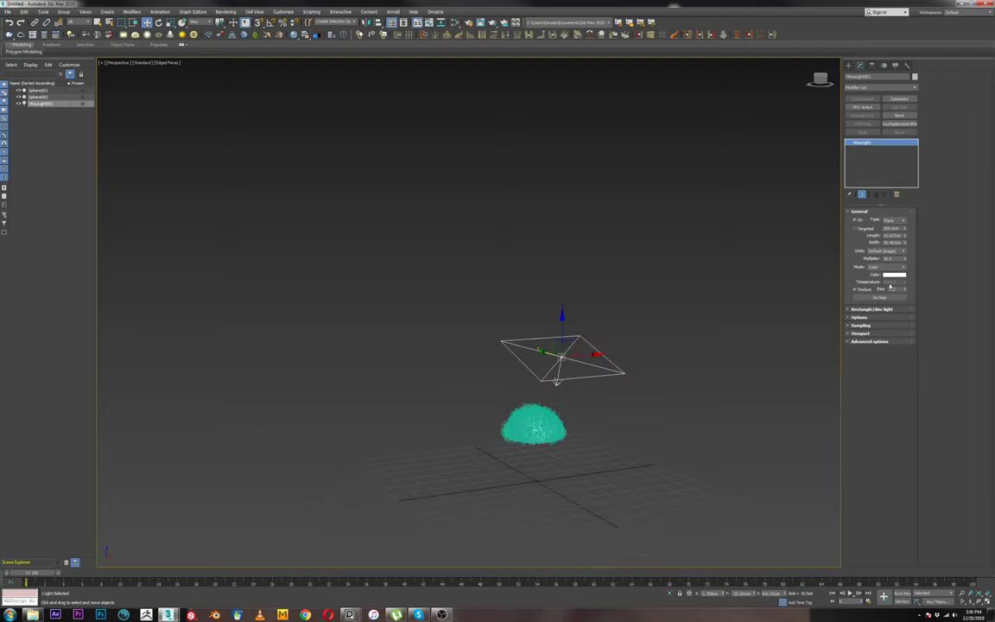
pyautogui.moveTo(895, 258); pyautogui.dragTo(886, 259)
# Copy the plane light along X to the other side of the dome and rotate the copy nearly upright to face the hair.
pyautogui.middleClick(615, 350)
pyautogui.keyDown('shift'); pyautogui.moveTo(596, 353); pyautogui.dragTo(455, 367); pyautogui.keyUp('shift')
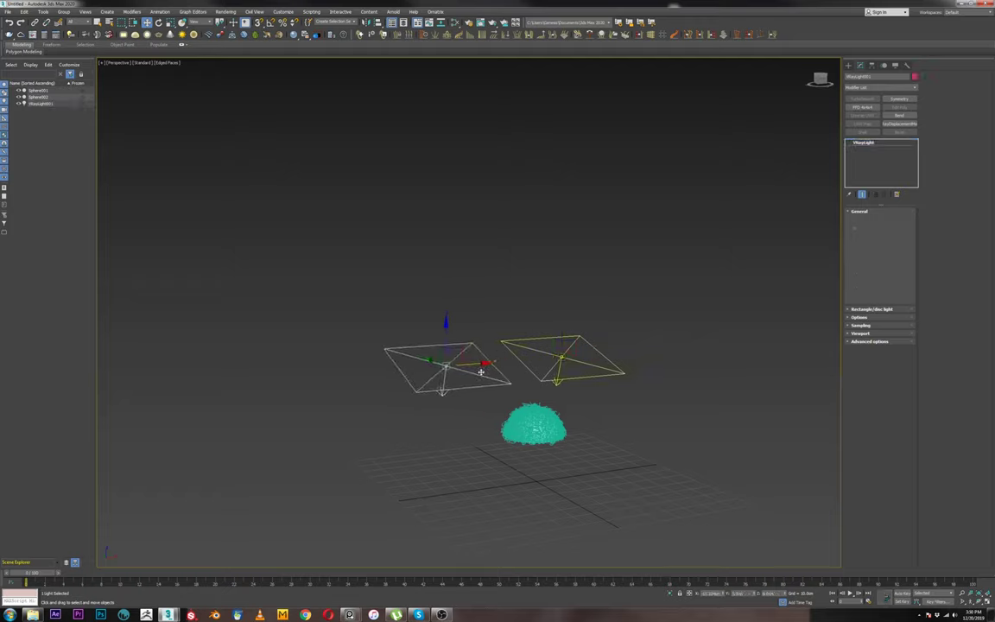
pyautogui.press('Return')
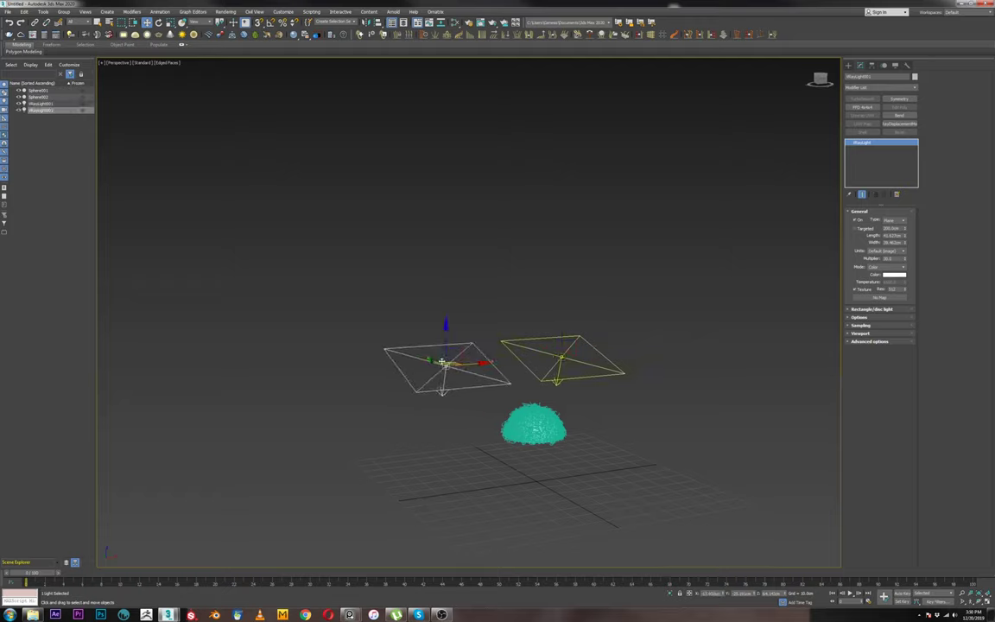
pyautogui.press('e')
pyautogui.moveTo(406, 341)
pyautogui.mouseDown()
pyautogui.moveTo(395, 377)
pyautogui.moveTo(373, 393)
pyautogui.mouseUp()
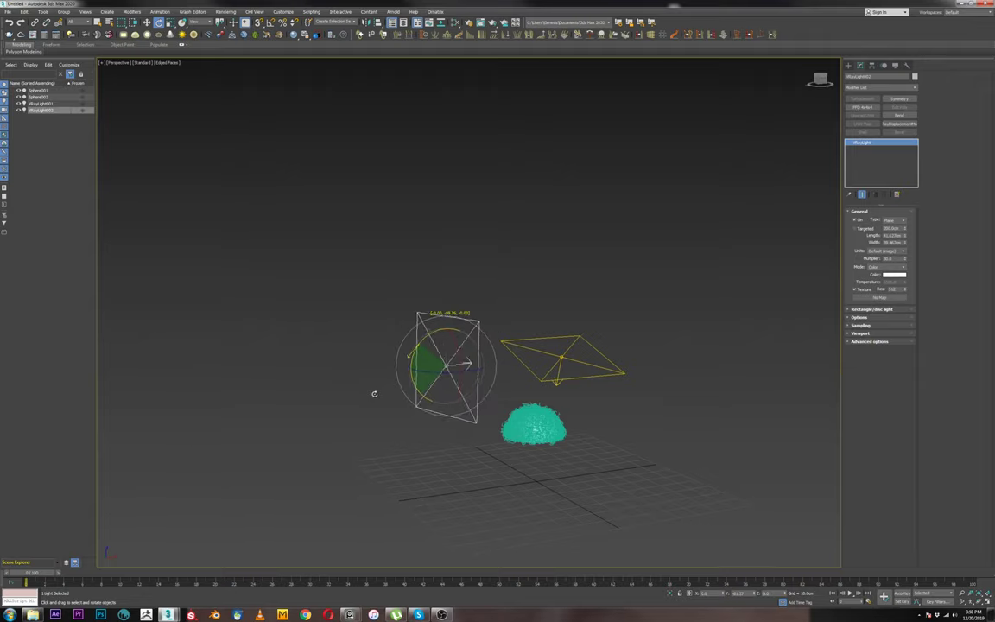
# Lower the side plane light along Z to about the height of the hair dome and reduce its Multiplier.
pyautogui.keyDown('alt'); pyautogui.moveTo(494, 375); pyautogui.dragTo(550, 389, button='middle'); pyautogui.keyUp('alt')
pyautogui.moveTo(466, 384)
pyautogui.mouseDown()
pyautogui.moveTo(458, 388)
pyautogui.moveTo(467, 386)
pyautogui.mouseUp()
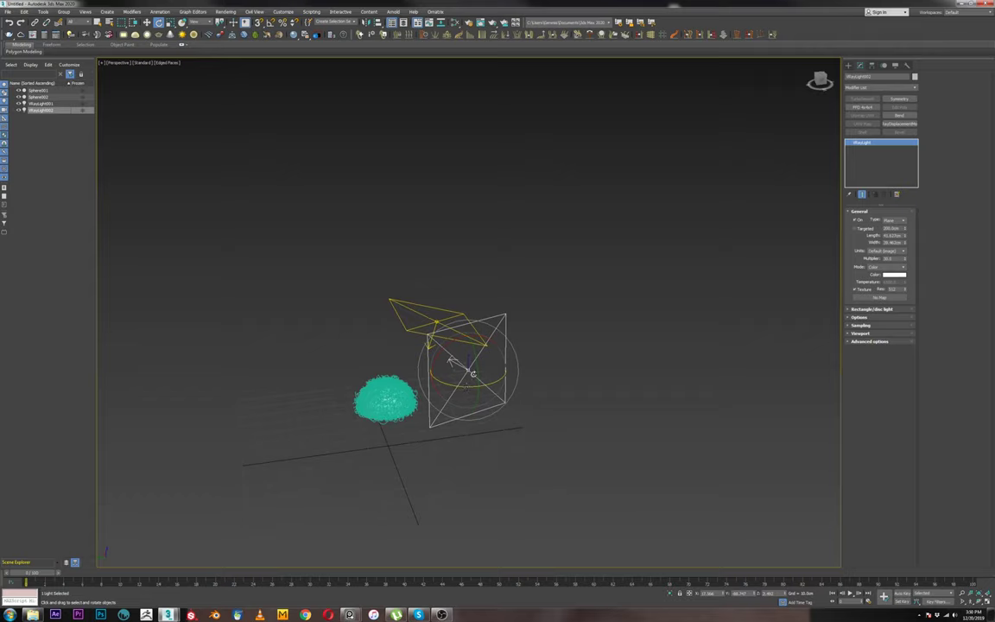
pyautogui.press('w')
pyautogui.moveTo(469, 344); pyautogui.dragTo(467, 387)
pyautogui.keyDown('alt'); pyautogui.moveTo(481, 390); pyautogui.dragTo(445, 388, button='middle'); pyautogui.keyUp('alt')
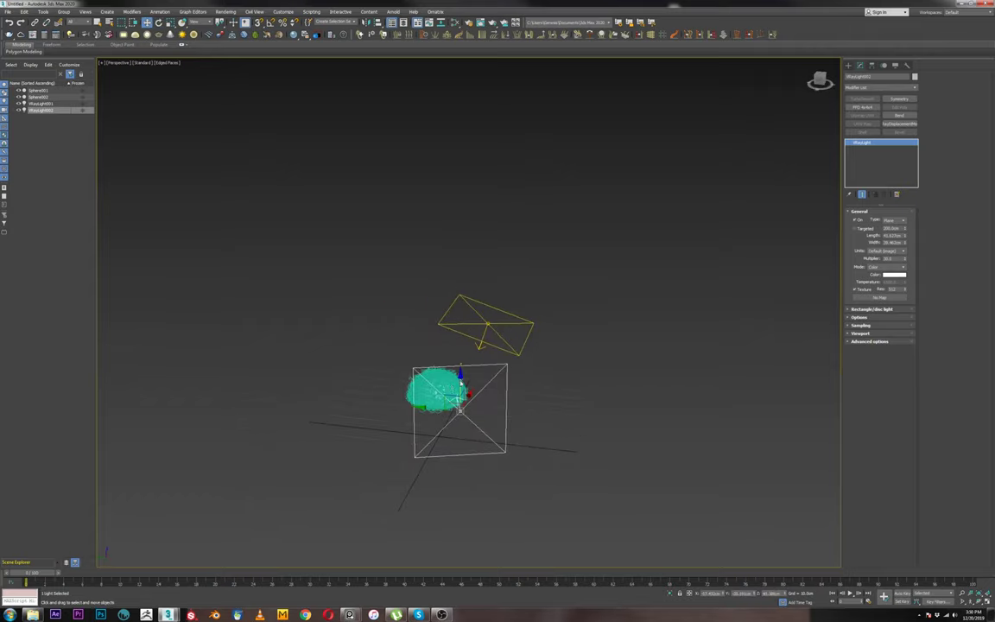
pyautogui.click(445, 385)
pyautogui.click(462, 433)
pyautogui.keyDown('alt'); pyautogui.moveTo(481, 439); pyautogui.dragTo(432, 430, button='middle'); pyautogui.keyUp('alt')
pyautogui.moveTo(450, 404); pyautogui.dragTo(450, 417)
pyautogui.moveTo(898, 259); pyautogui.dragTo(876, 261)
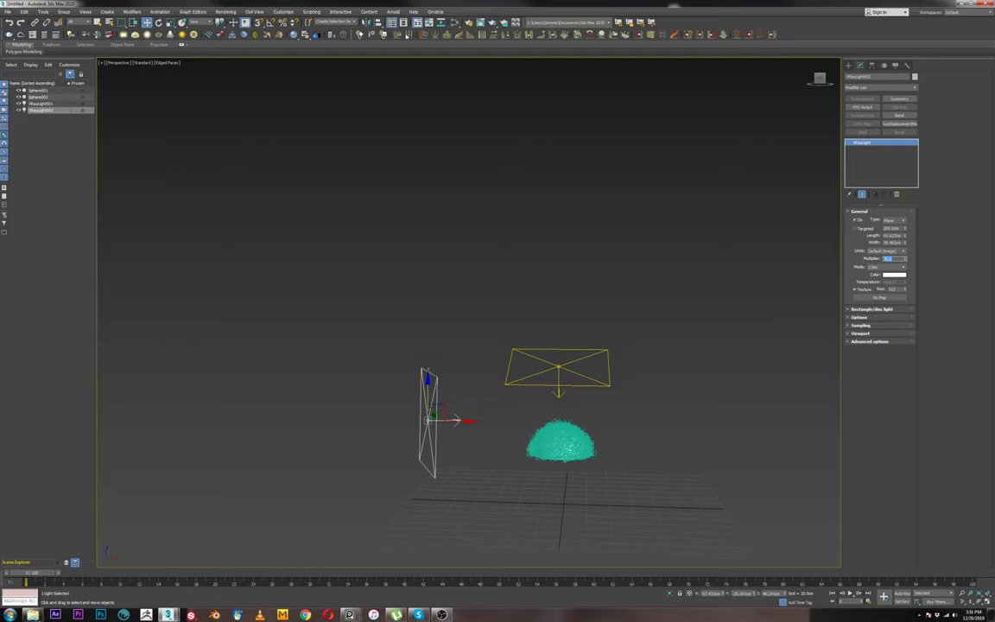
# Mirror the side light across X as a copy and move the copy along X to the opposite side of the dome.
pyautogui.click(366, 23)
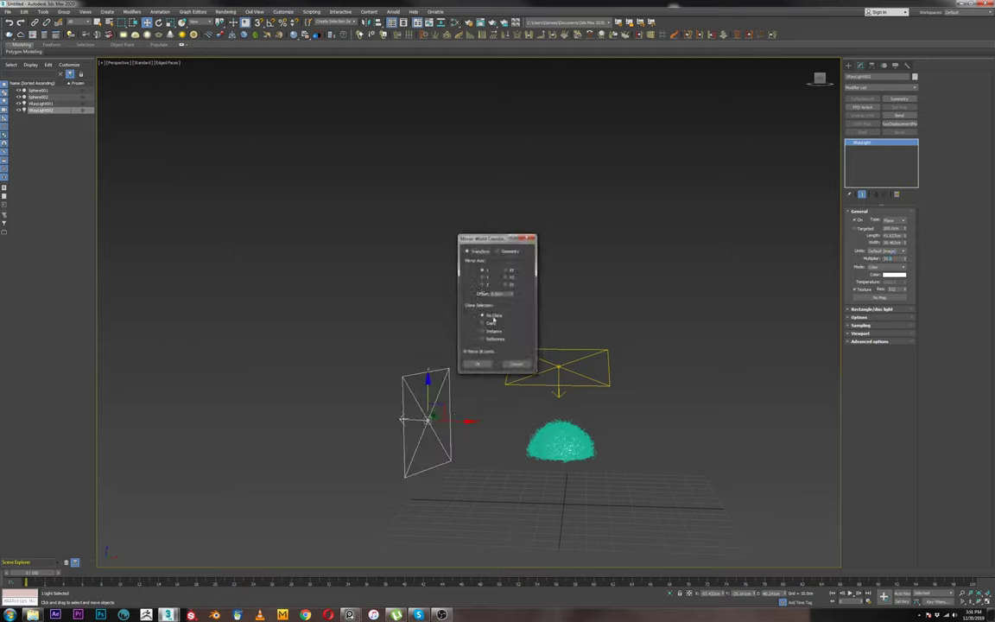
pyautogui.click(483, 325)
pyautogui.click(486, 363)
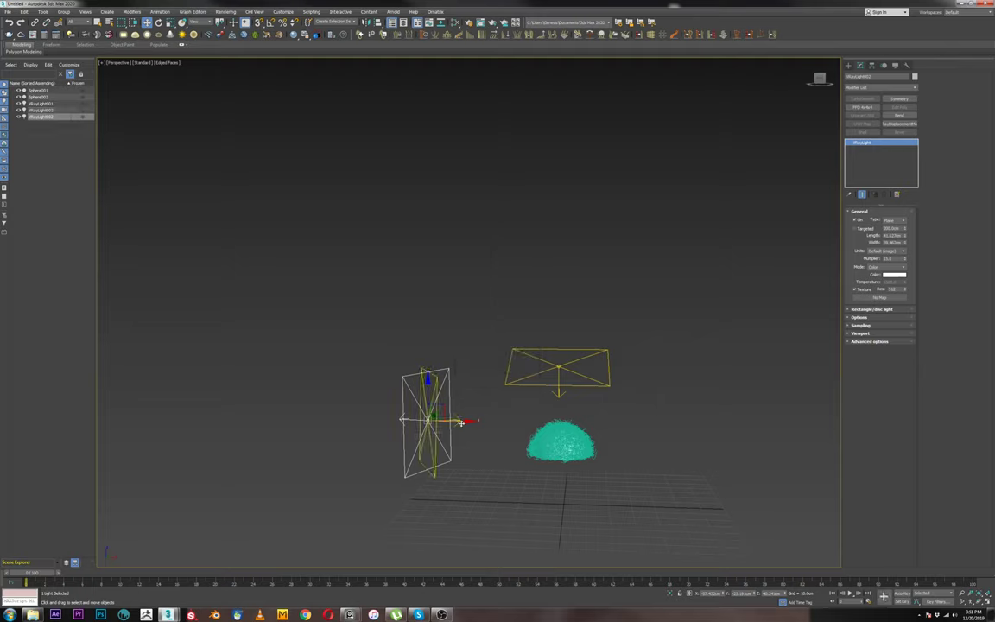
pyautogui.moveTo(462, 422); pyautogui.dragTo(698, 459)
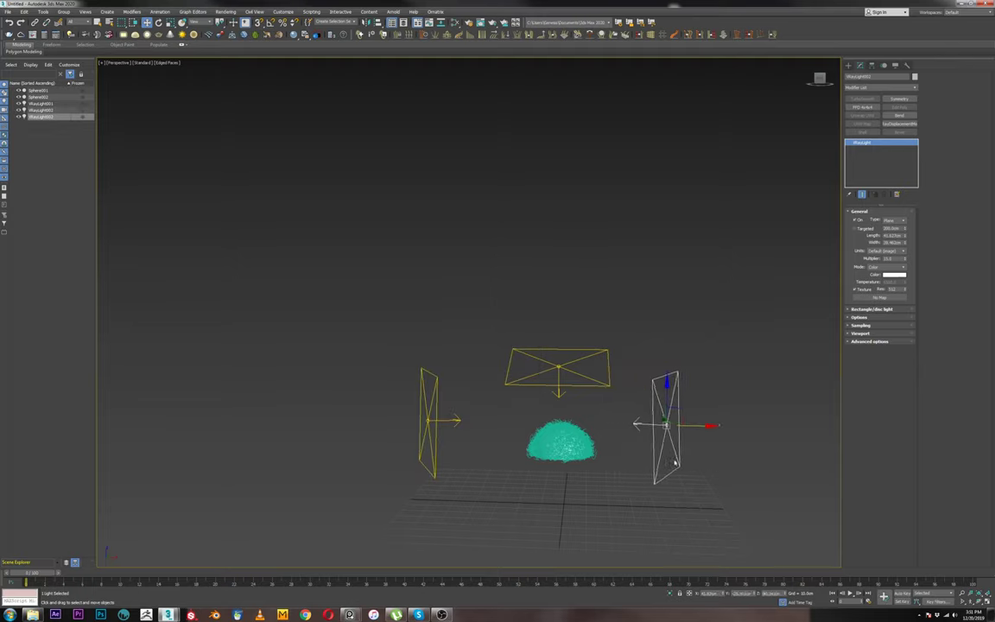
# Turn on the Invisible option for all three plane lights around the dome.
pyautogui.moveTo(548, 460); pyautogui.dragTo(535, 447, button='middle')
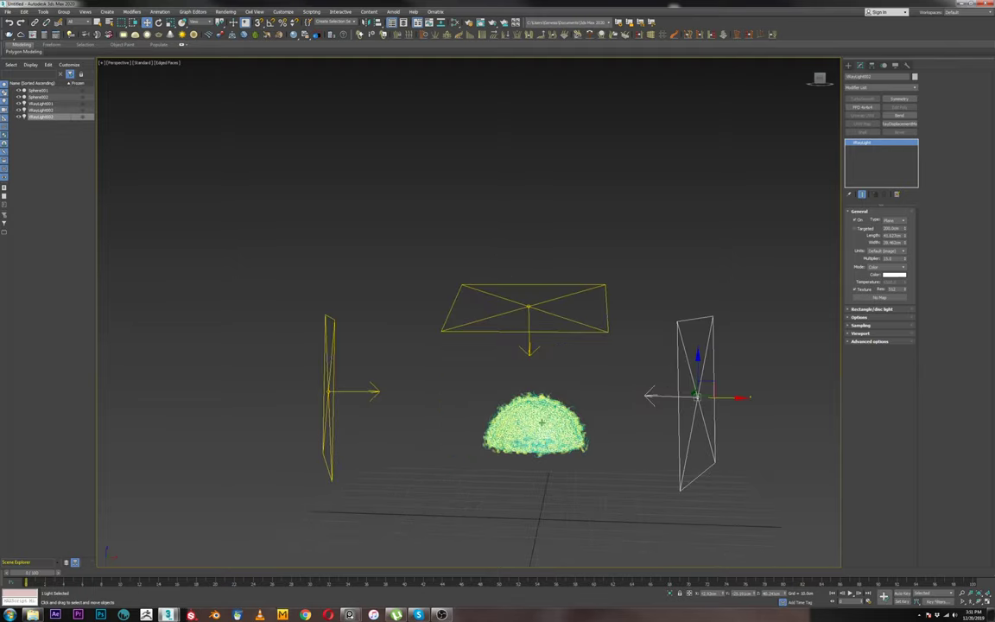
pyautogui.scroll(2, 540, 445)
pyautogui.scroll(3, 544, 441)
pyautogui.scroll(-1, 570, 432)
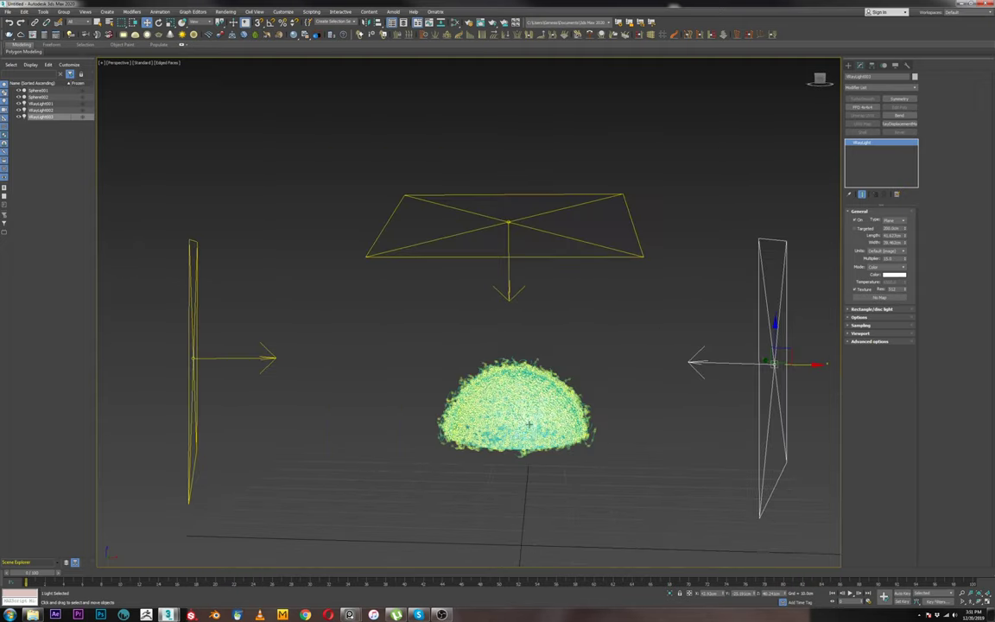
pyautogui.scroll(2, 590, 424)
pyautogui.moveTo(591, 425)
pyautogui.keyDown('alt'); pyautogui.mouseDown(button='middle')
pyautogui.moveTo(619, 427)
pyautogui.moveTo(601, 425)
pyautogui.mouseUp(button='middle'); pyautogui.keyUp('alt')
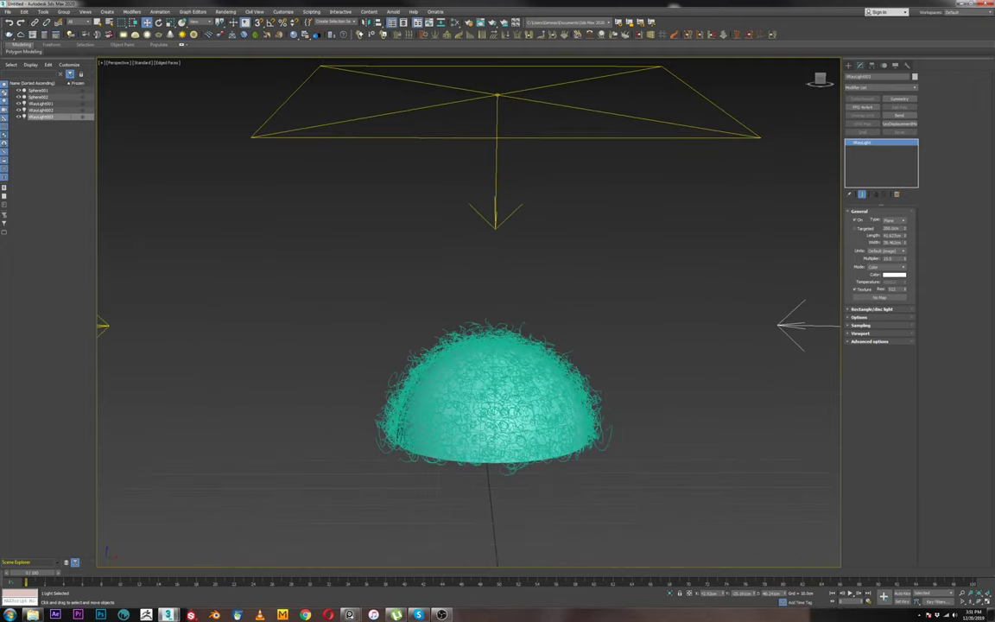
pyautogui.click(877, 259)
pyautogui.click(852, 319)
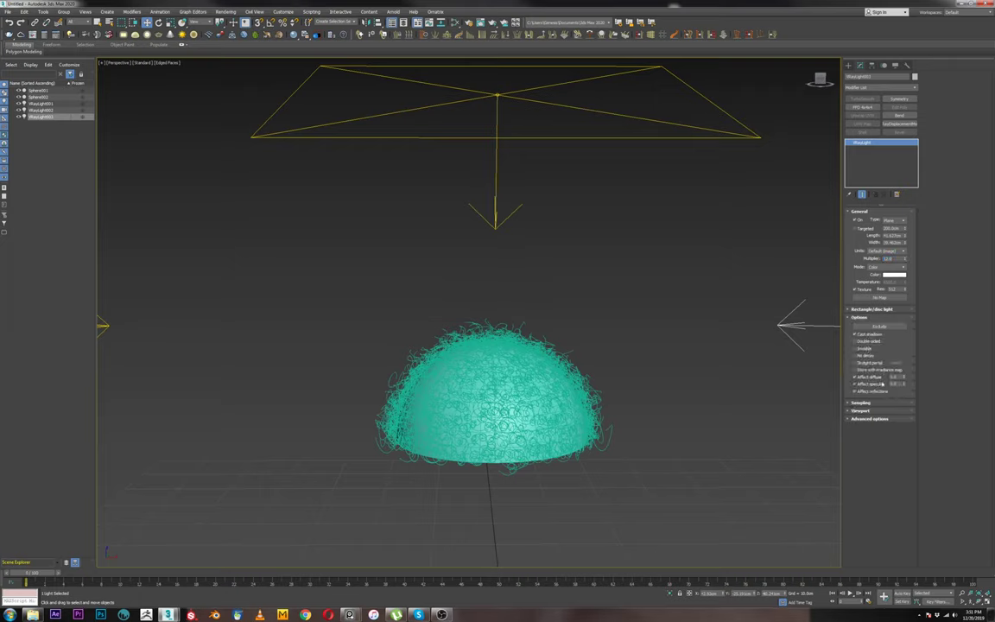
pyautogui.click(516, 137)
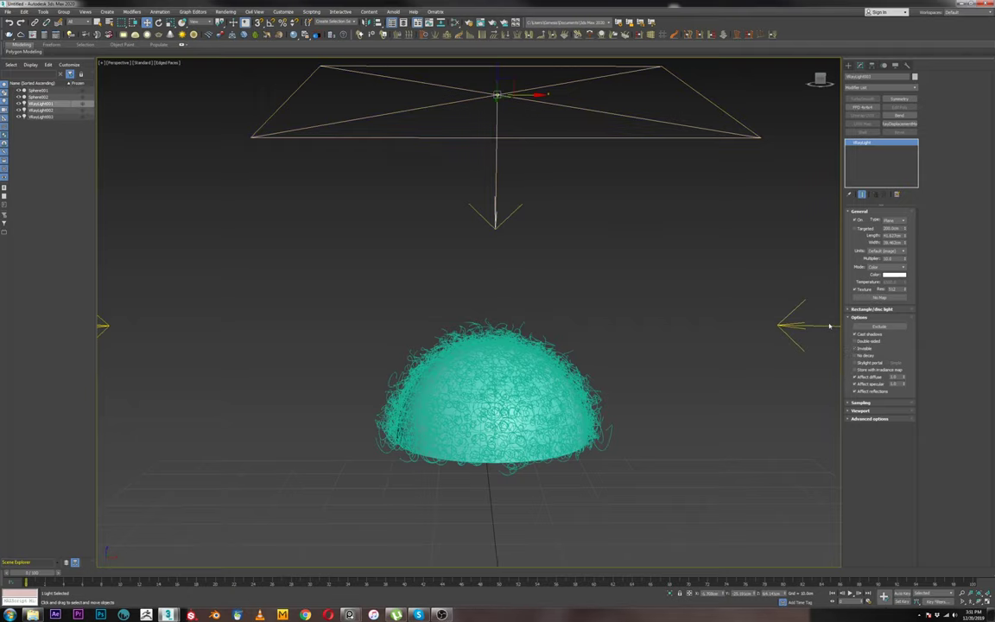
pyautogui.moveTo(172, 368); pyautogui.dragTo(220, 349, button='middle')
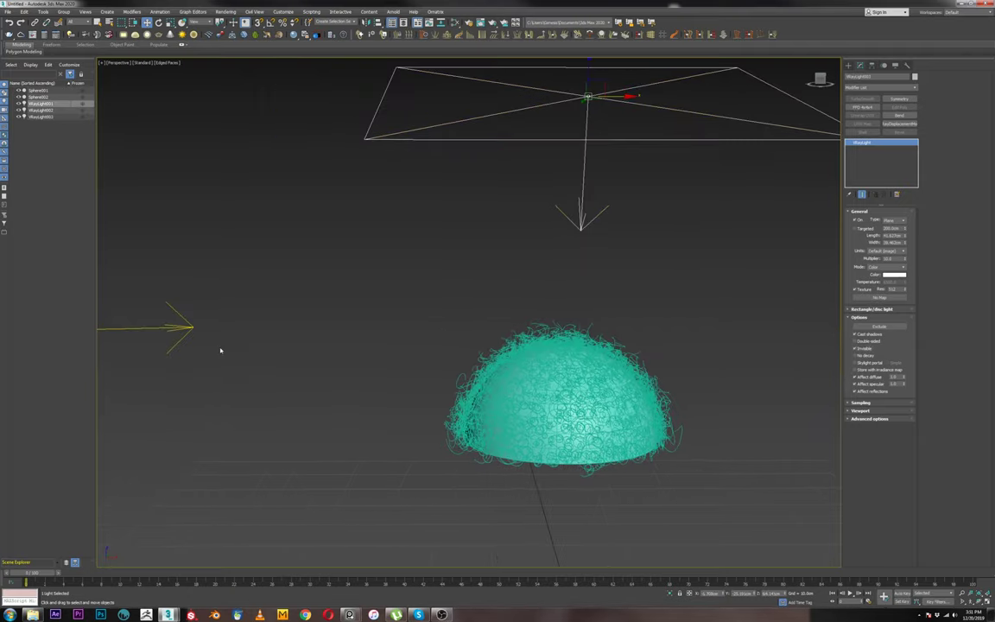
pyautogui.click(179, 327)
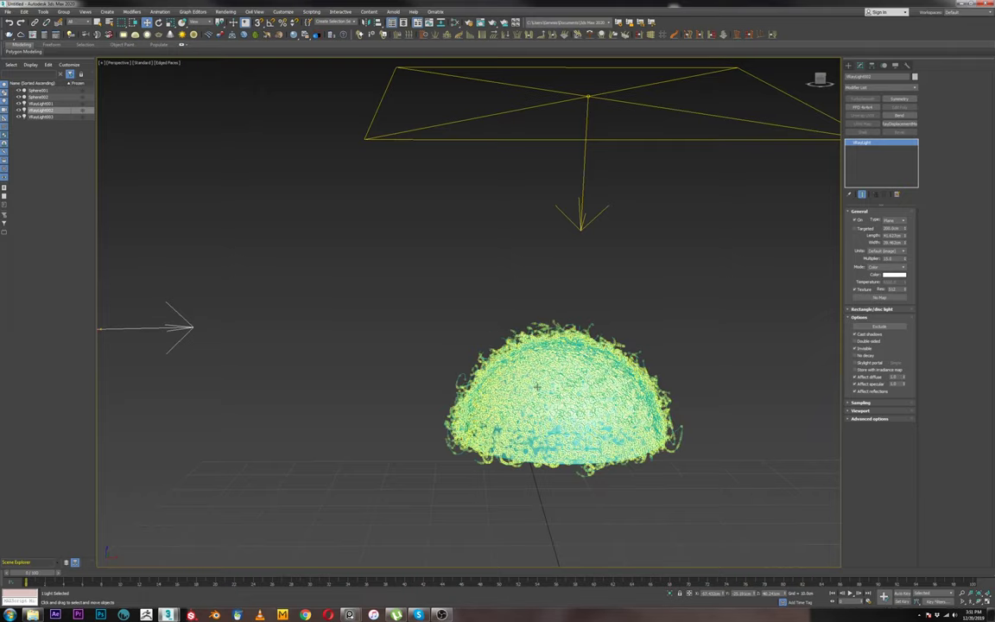
# Create a VRayHairMtl material in the Slate Material Editor and show its parameters.
pyautogui.moveTo(644, 351); pyautogui.dragTo(628, 345, button='middle')
pyautogui.click(655, 306)
pyautogui.press('m')
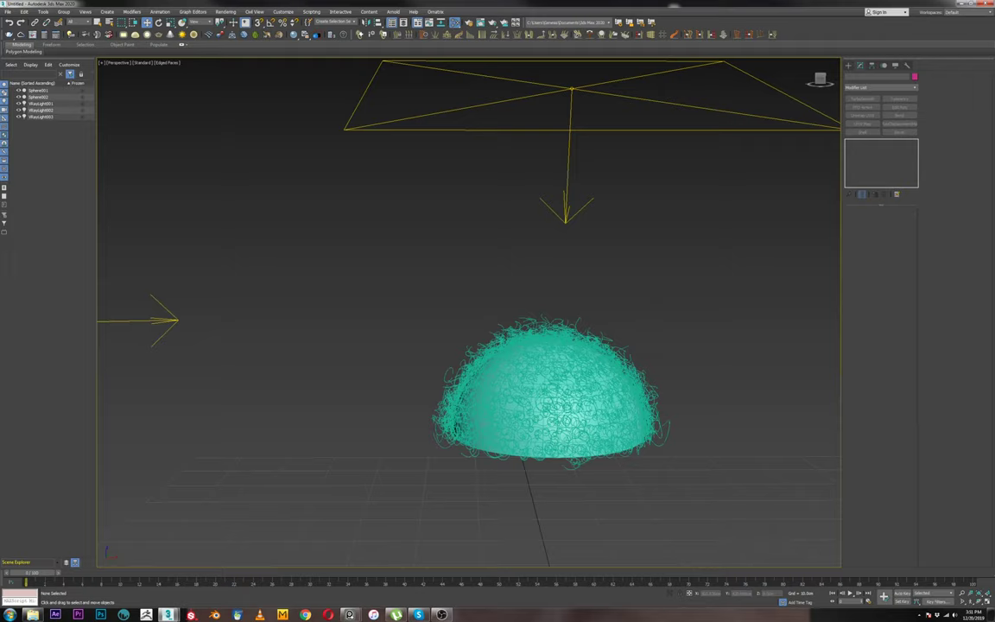
pyautogui.rightClick(475, 324)
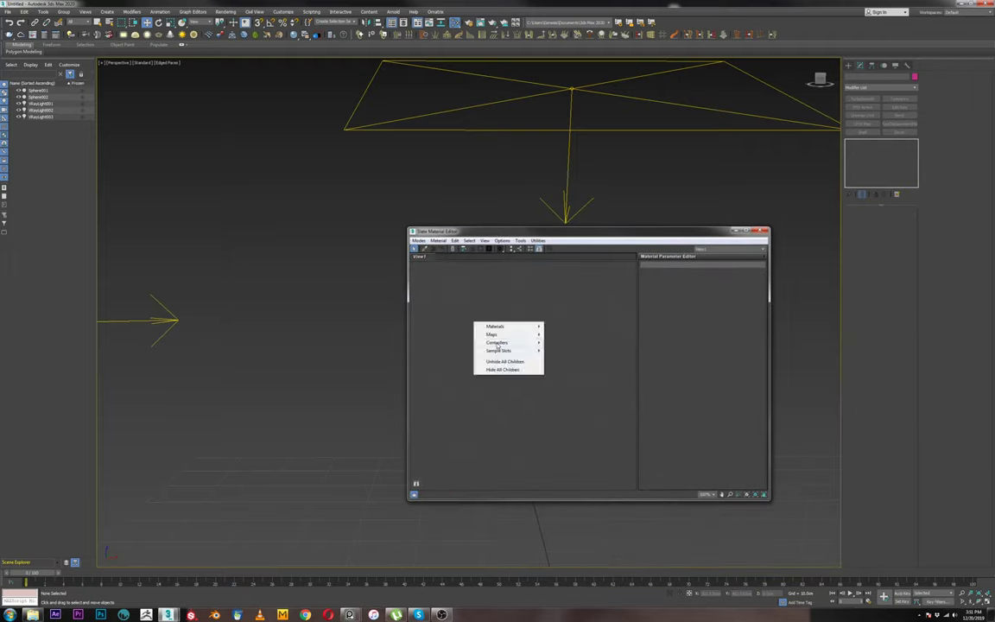
pyautogui.moveTo(499, 326)
pyautogui.moveTo(563, 342)
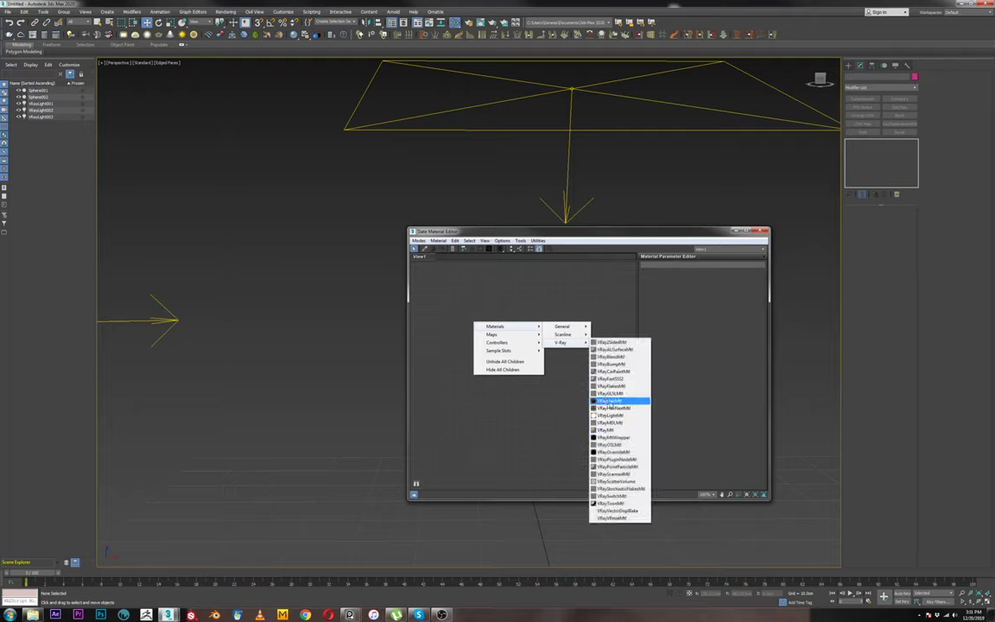
pyautogui.click(610, 401)
pyautogui.doubleClick(473, 319)
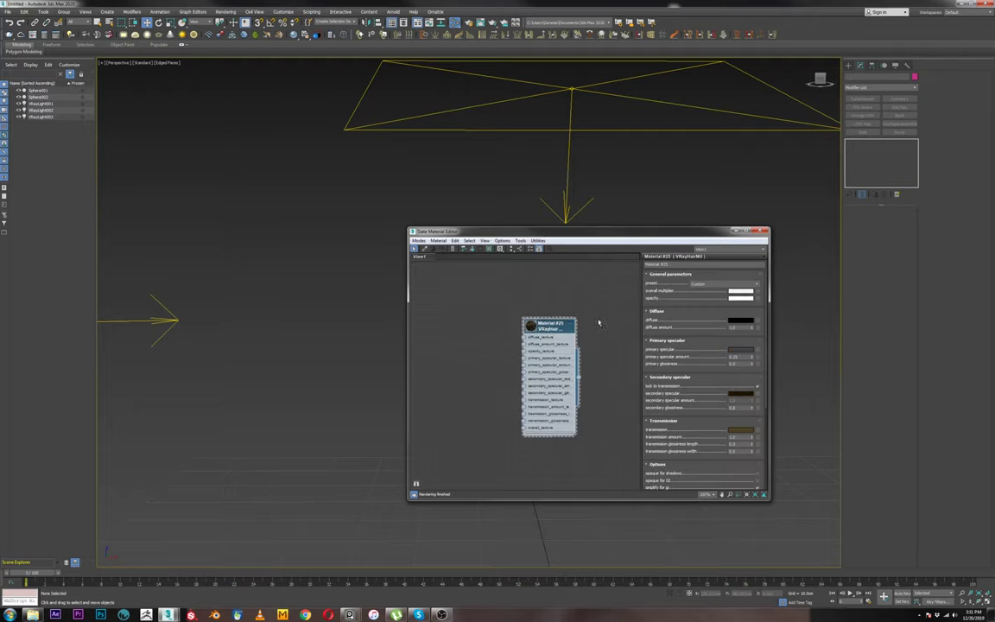
# Apply the Black shiny preset to the hair material.
pyautogui.click(699, 285)
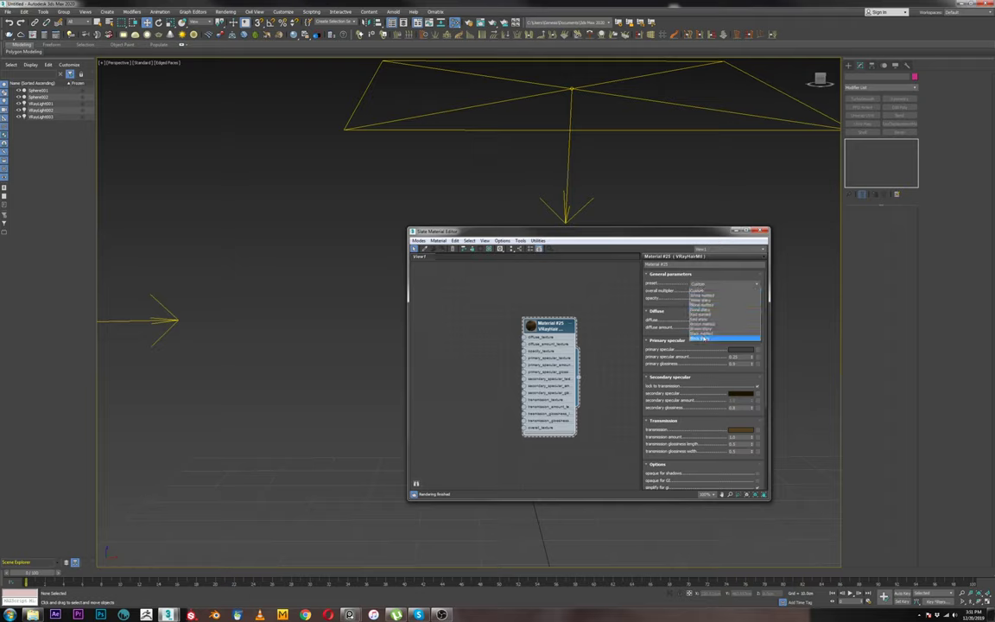
pyautogui.click(705, 339)
pyautogui.click(735, 231)
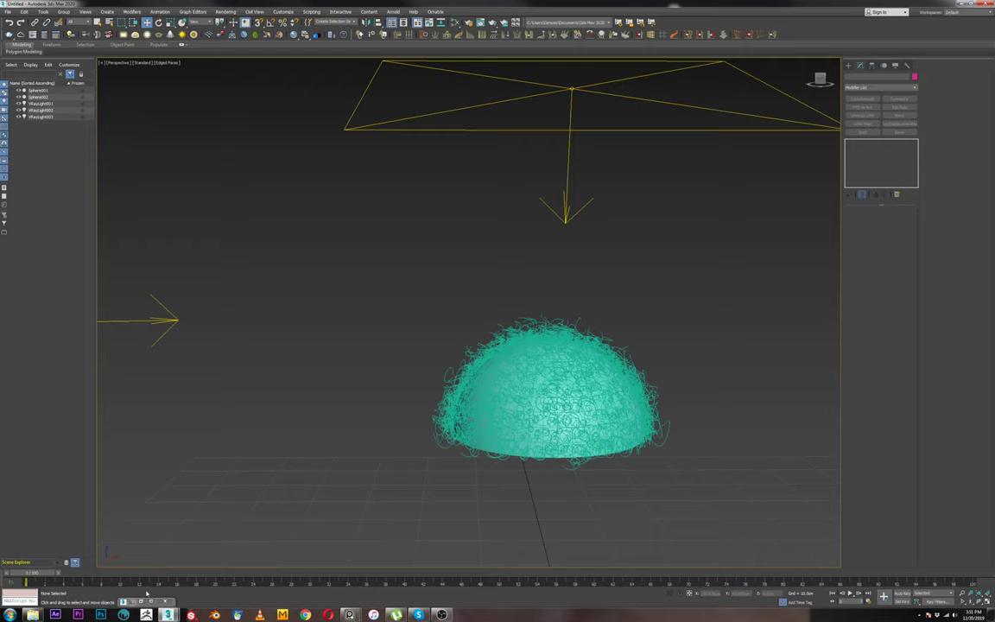
# Assign the black hair material to the sphere carrying the Ornatrix hair, then close the material editor.
pyautogui.press('m')
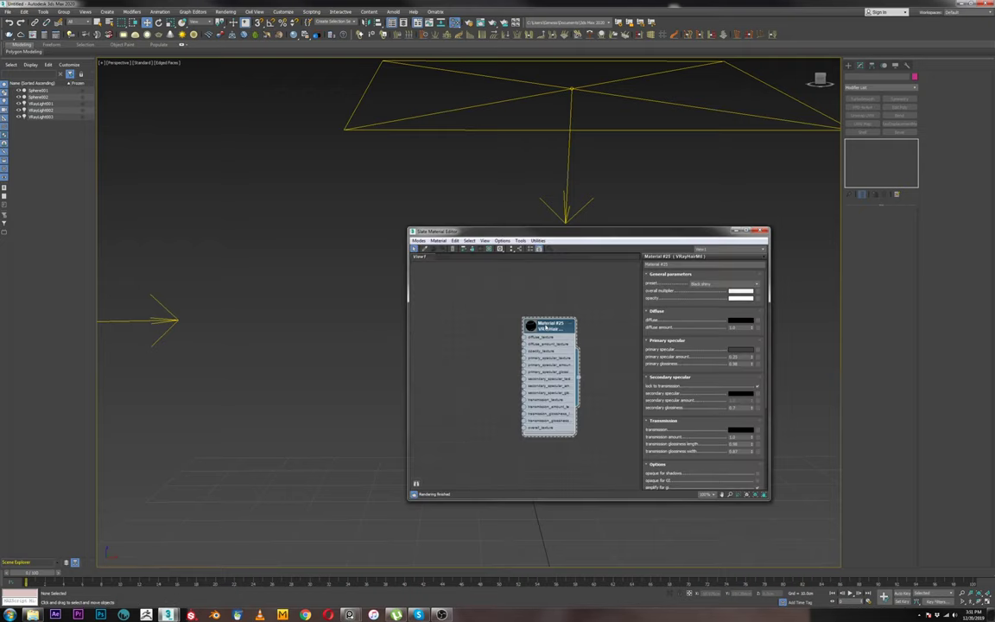
pyautogui.moveTo(570, 235); pyautogui.dragTo(749, 226)
pyautogui.click(488, 342)
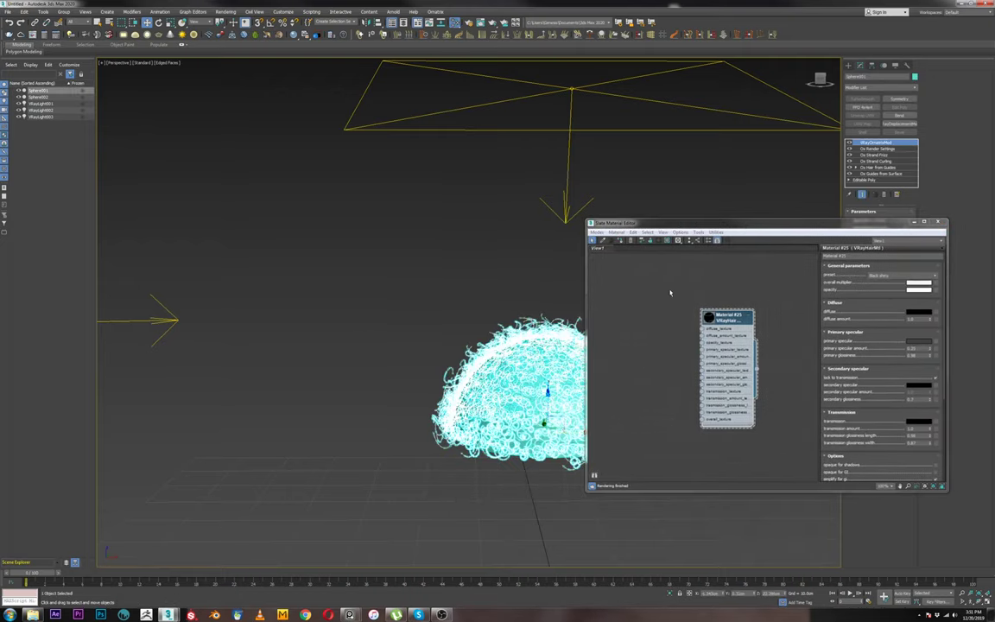
pyautogui.press('m')
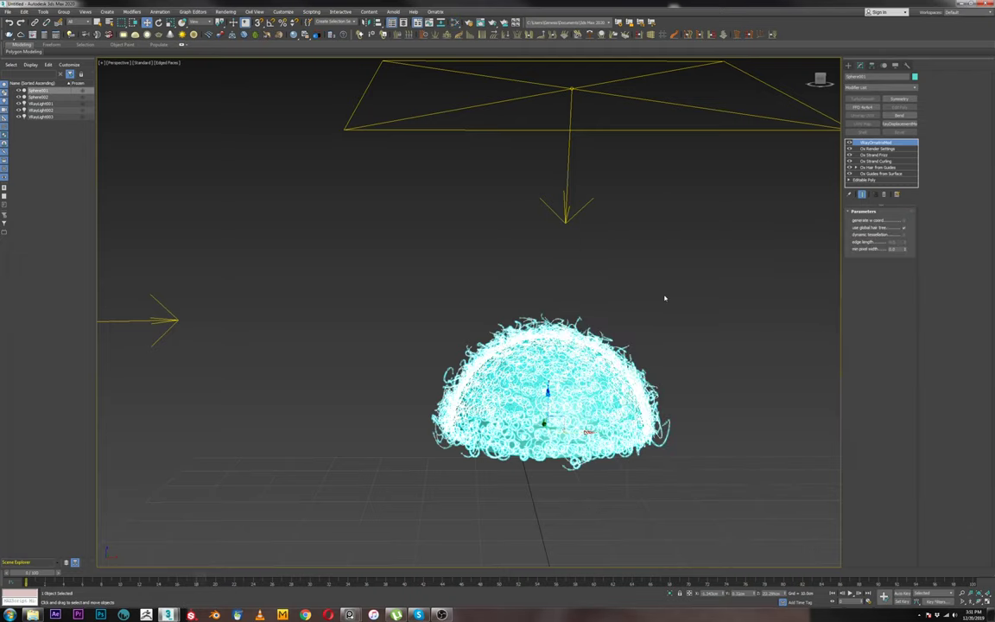
# Set the render output size to 1000 by 1000 pixels.
pyautogui.moveTo(631, 339); pyautogui.dragTo(512, 321, button='middle')
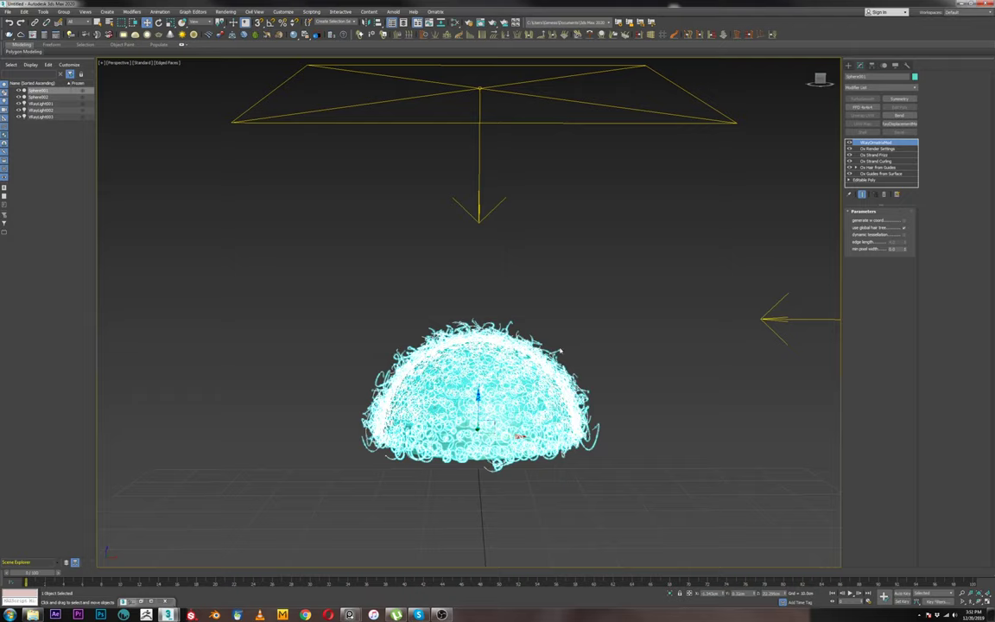
pyautogui.scroll(-5, 487, 285)
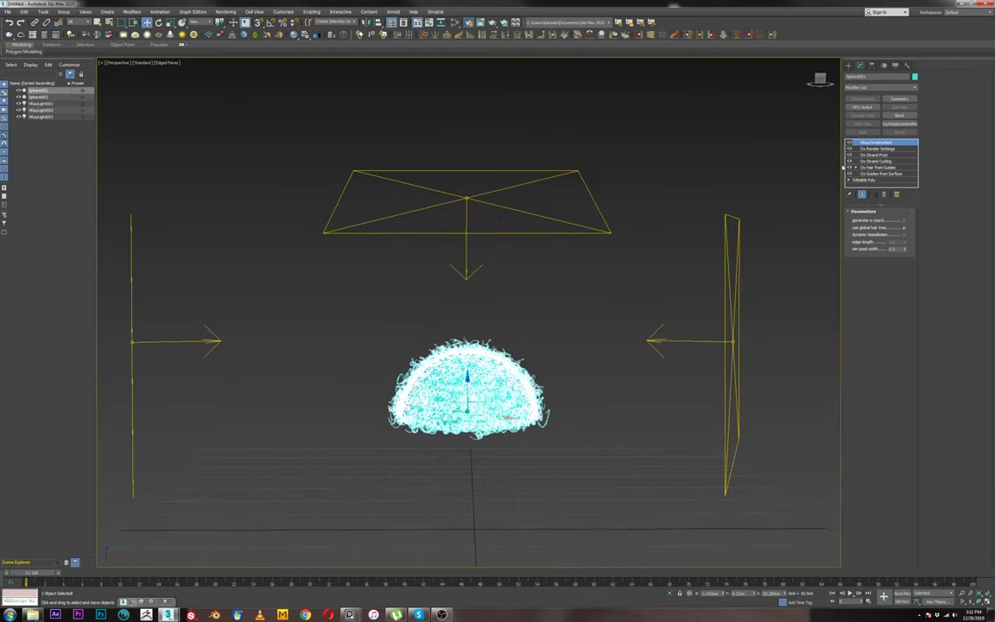
pyautogui.click(468, 22)
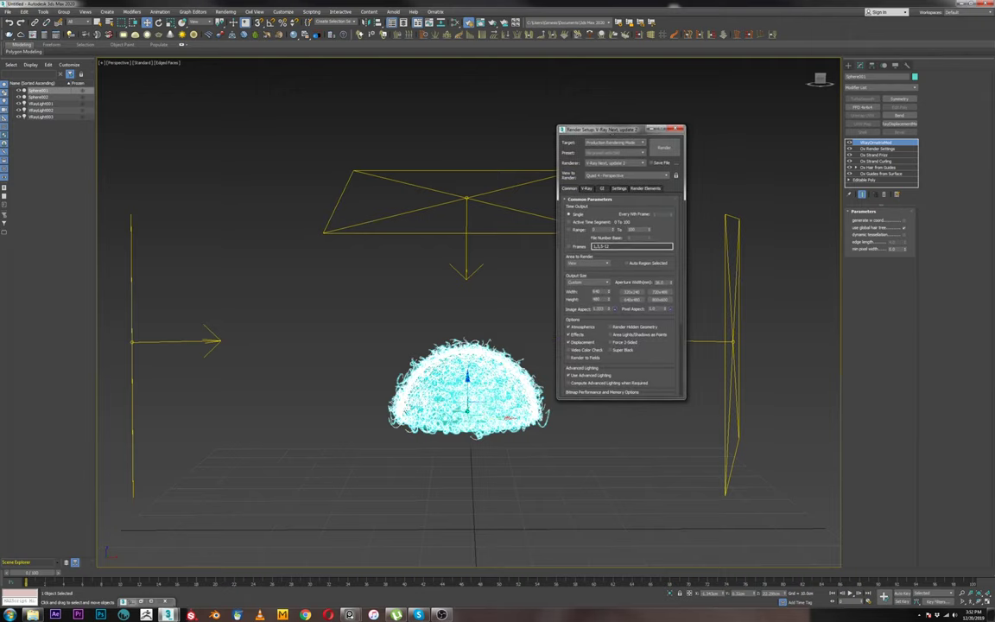
pyautogui.moveTo(602, 291); pyautogui.dragTo(587, 292)
pyautogui.write('1000')
pyautogui.moveTo(602, 300); pyautogui.dragTo(567, 305)
pyautogui.write('100')
pyautogui.press('Return')
pyautogui.click(678, 129)
# Show safe frames in the perspective view and frame the hair dome closely inside them.
pyautogui.click(115, 62)
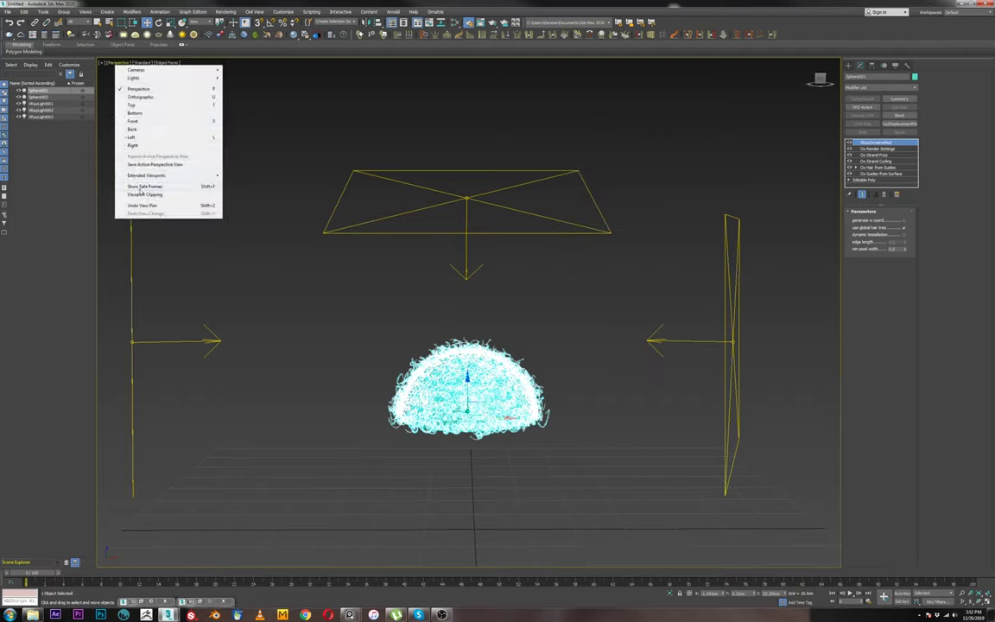
pyautogui.click(138, 186)
pyautogui.scroll(4, 536, 350)
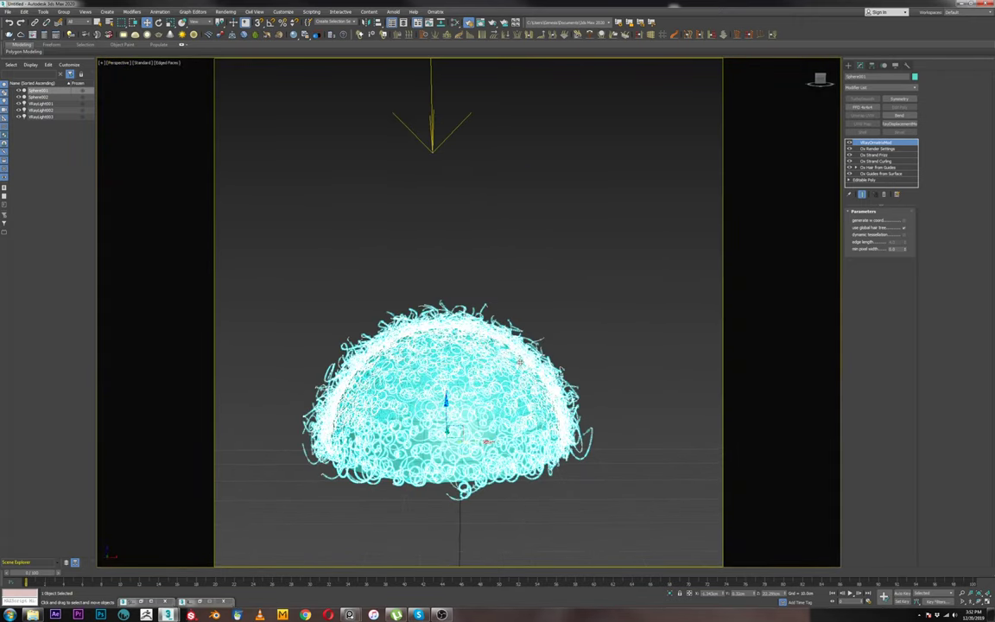
pyautogui.scroll(-2, 520, 363)
pyautogui.scroll(3, 522, 362)
pyautogui.scroll(-3, 523, 364)
pyautogui.scroll(4, 526, 364)
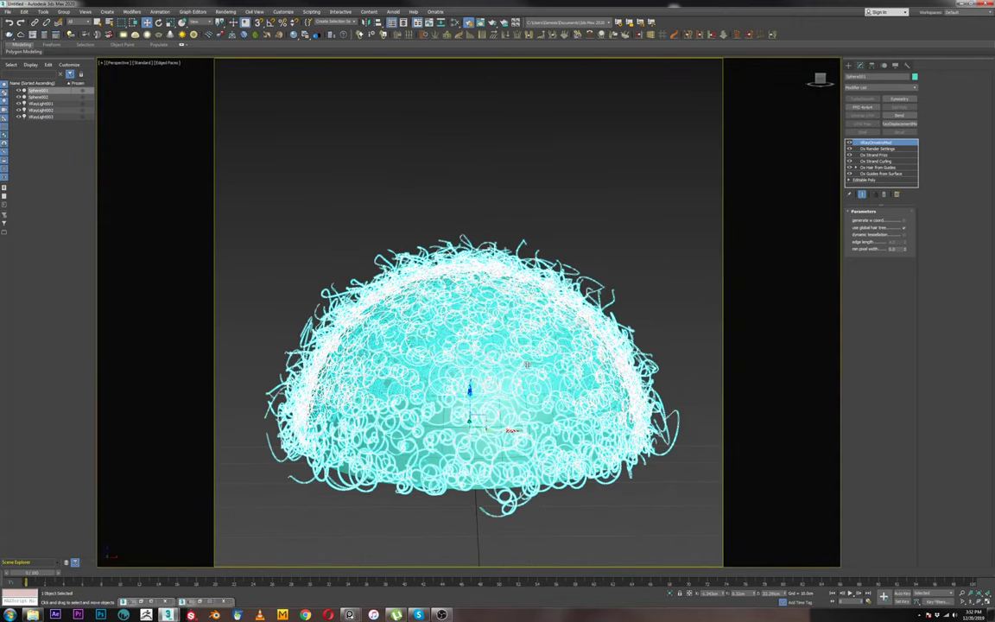
pyautogui.moveTo(537, 375); pyautogui.dragTo(546, 373, button='middle')
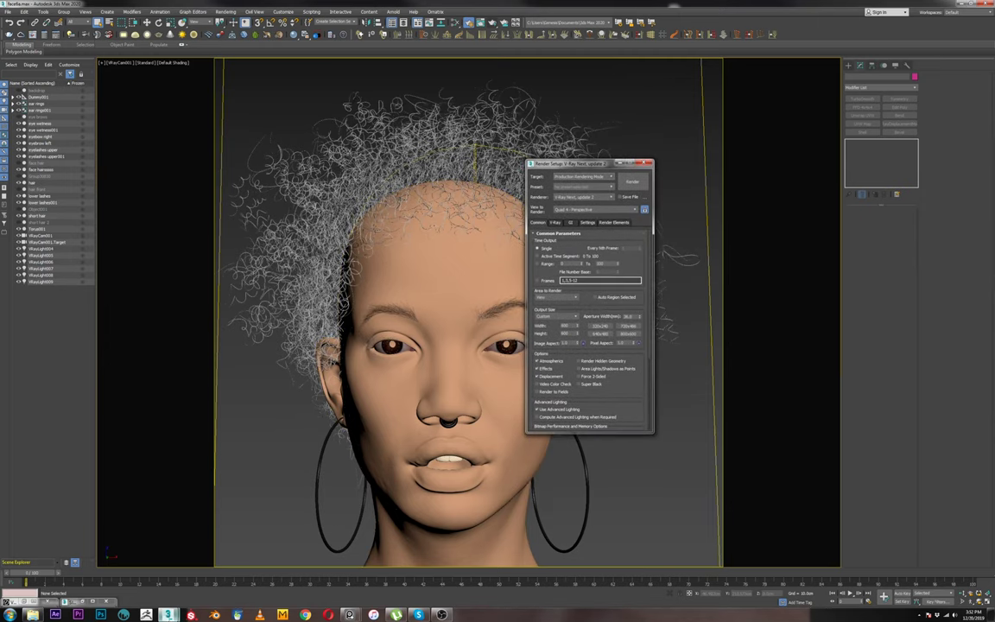
# Return to the untitled hair scene and set the V-Ray image sampler type to Bucket.
pyautogui.moveTo(167, 614)
pyautogui.click(126, 577)
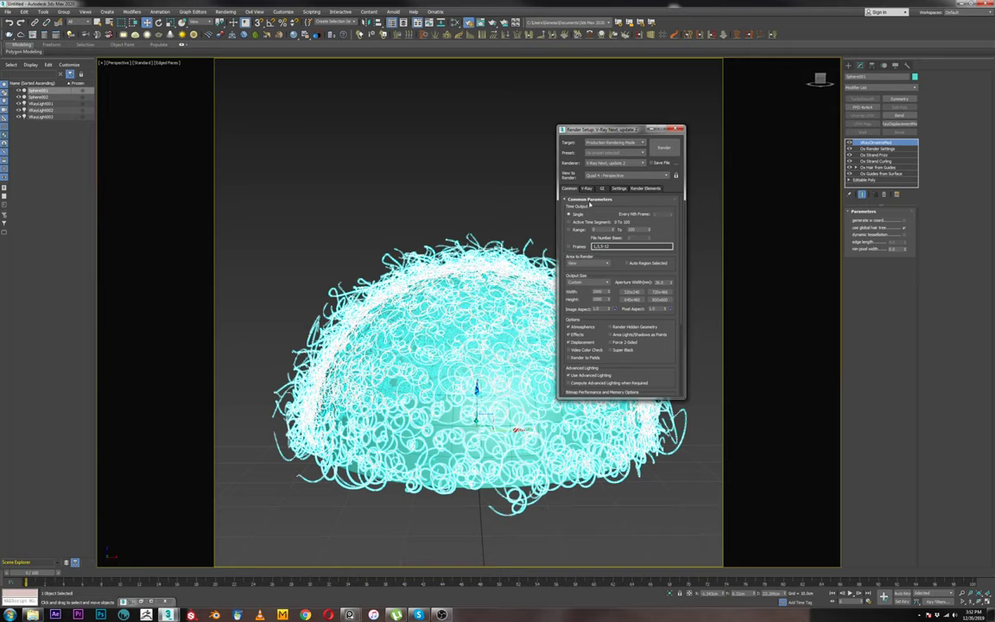
pyautogui.click(588, 189)
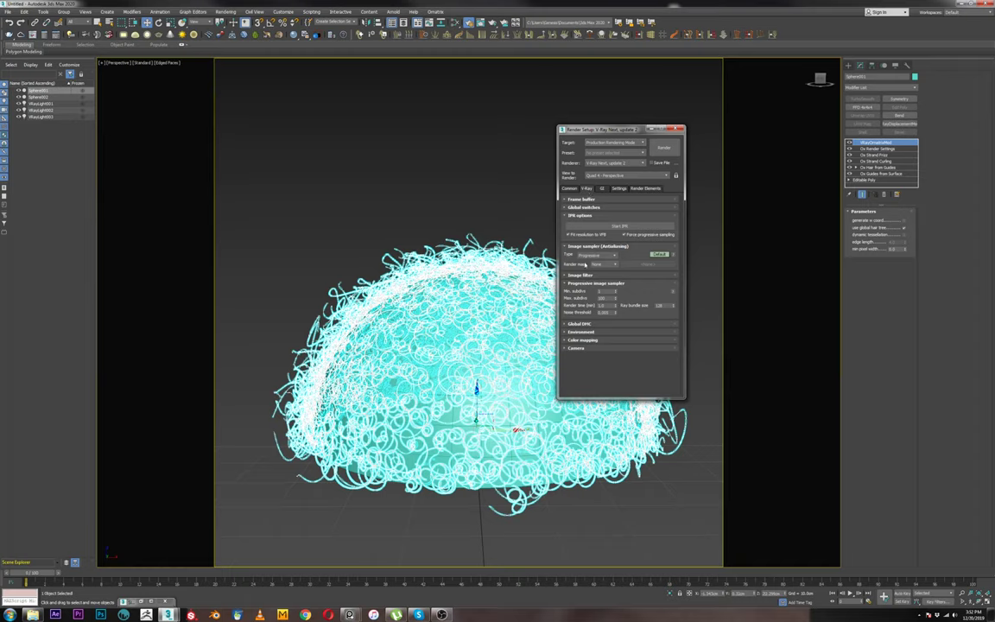
pyautogui.click(598, 255)
pyautogui.click(593, 261)
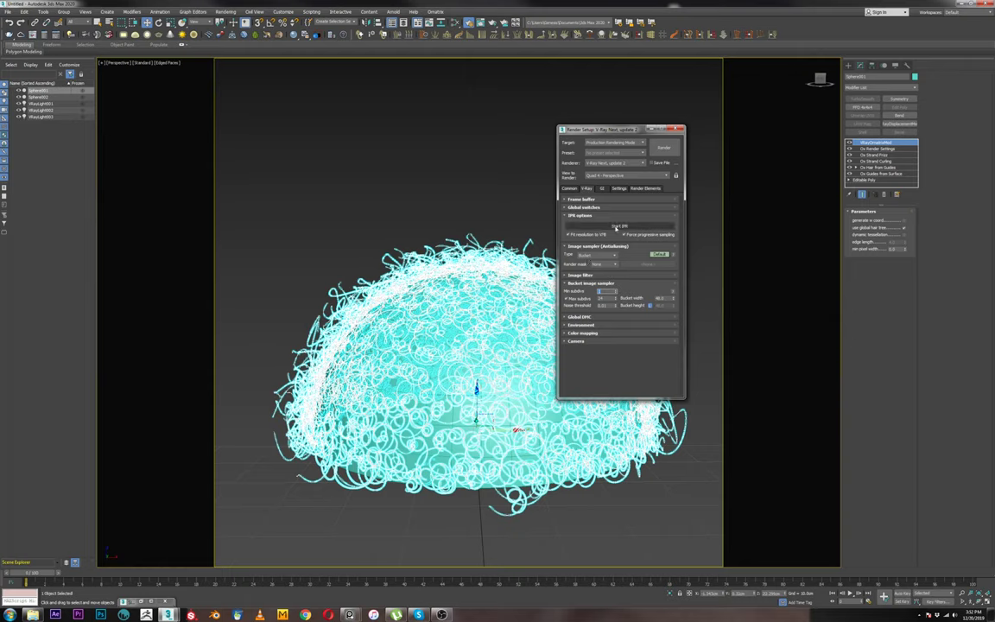
# Run a short V-Ray IPR preview of the hair, stop it, and start a production render of the perspective view.
pyautogui.click(617, 227)
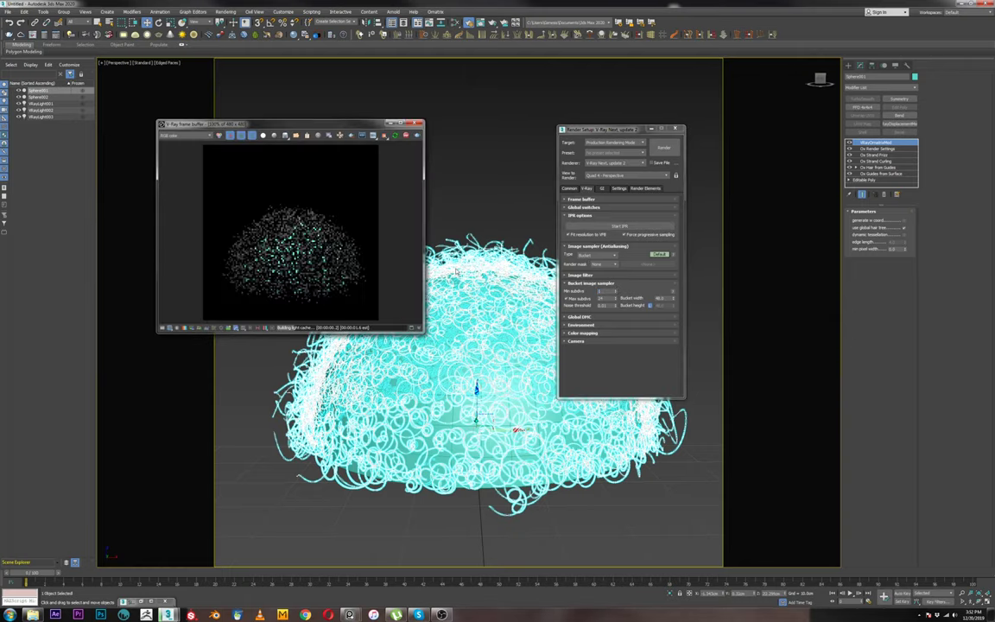
pyautogui.click(406, 137)
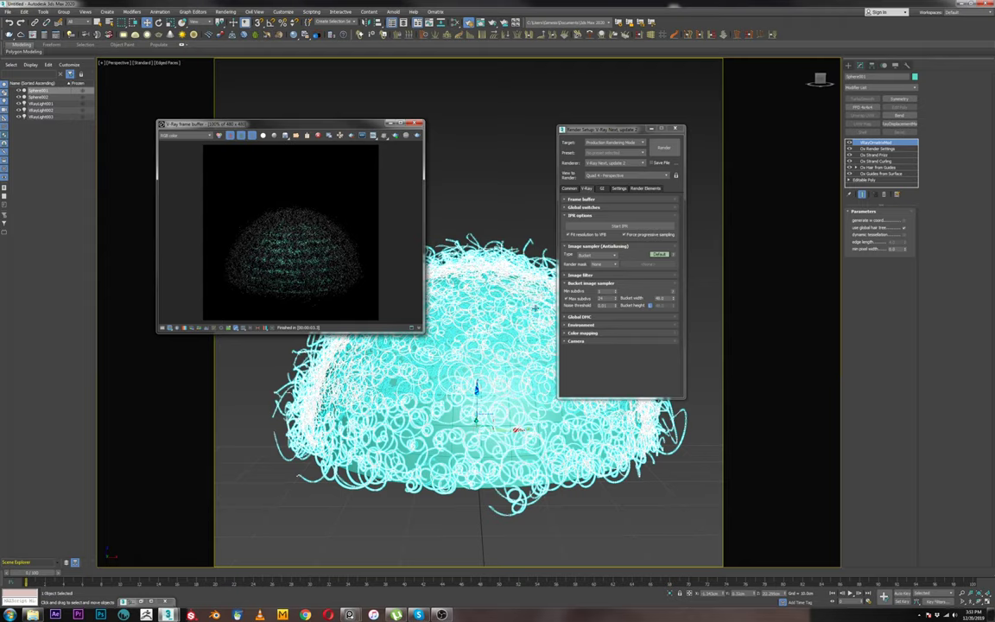
pyautogui.click(663, 148)
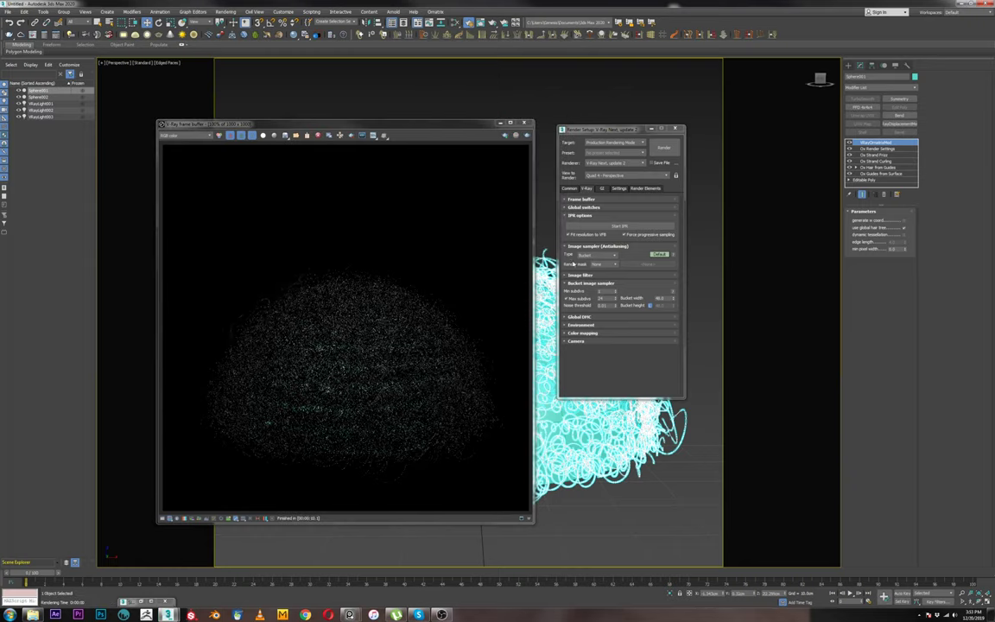
# Raise the render count in the hair's Ox Hair from Guides modifier and start a new V-Ray render.
pyautogui.click(687, 416)
pyautogui.click(884, 168)
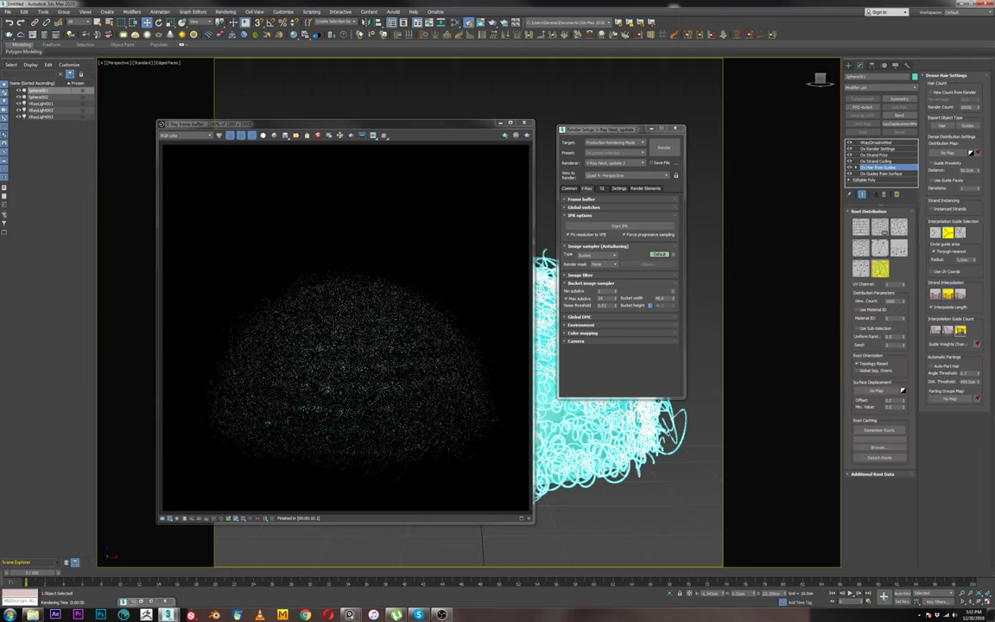
pyautogui.doubleClick(968, 108)
pyautogui.click(965, 108)
pyautogui.press('Return')
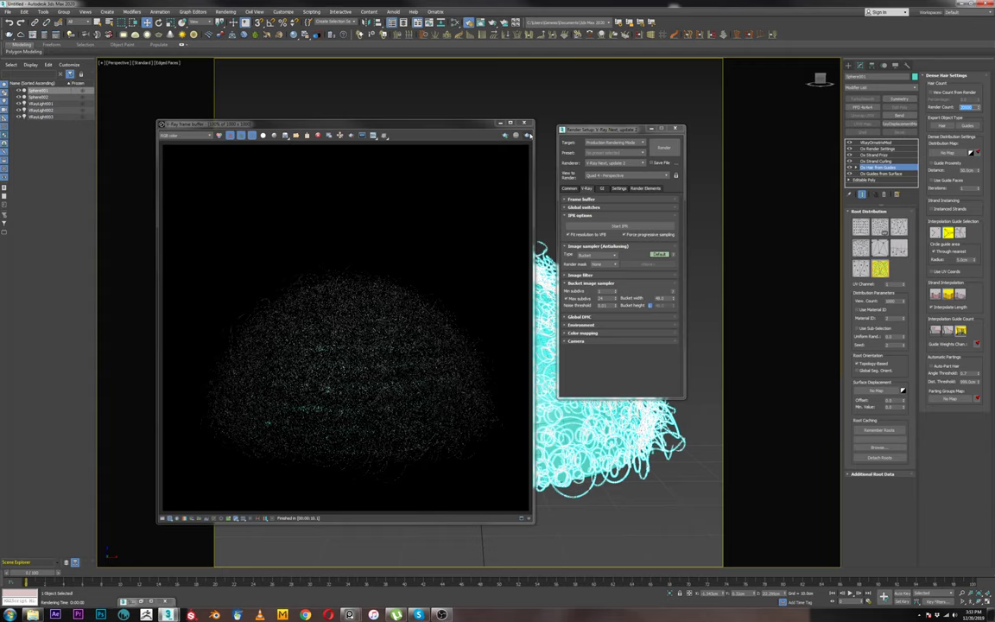
pyautogui.click(529, 136)
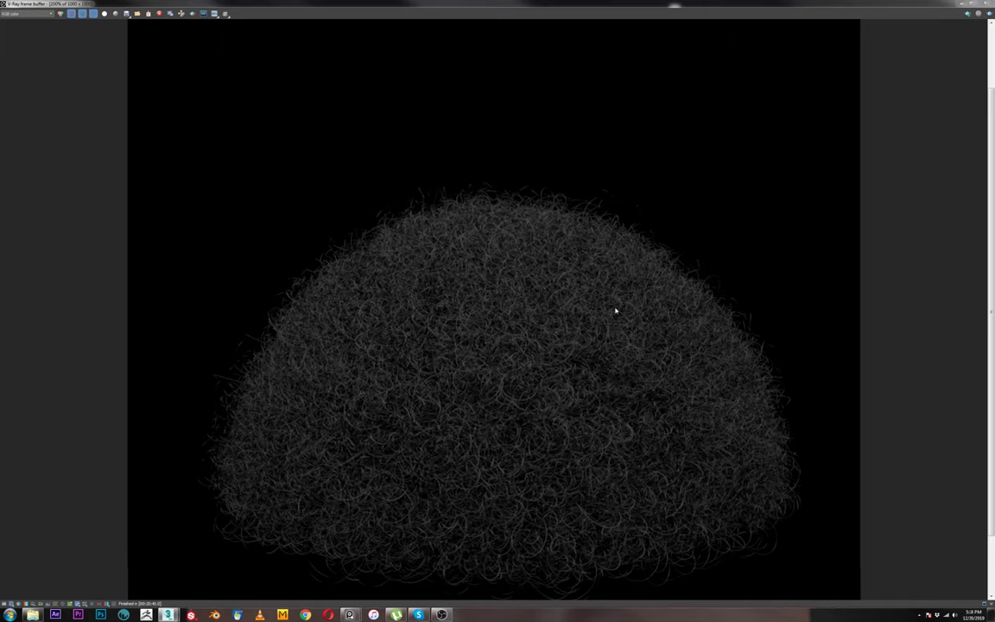
# Examine the finished hair render up close and as a whole, and restore the frame buffer to a smaller window.
pyautogui.scroll(1, 615, 311)
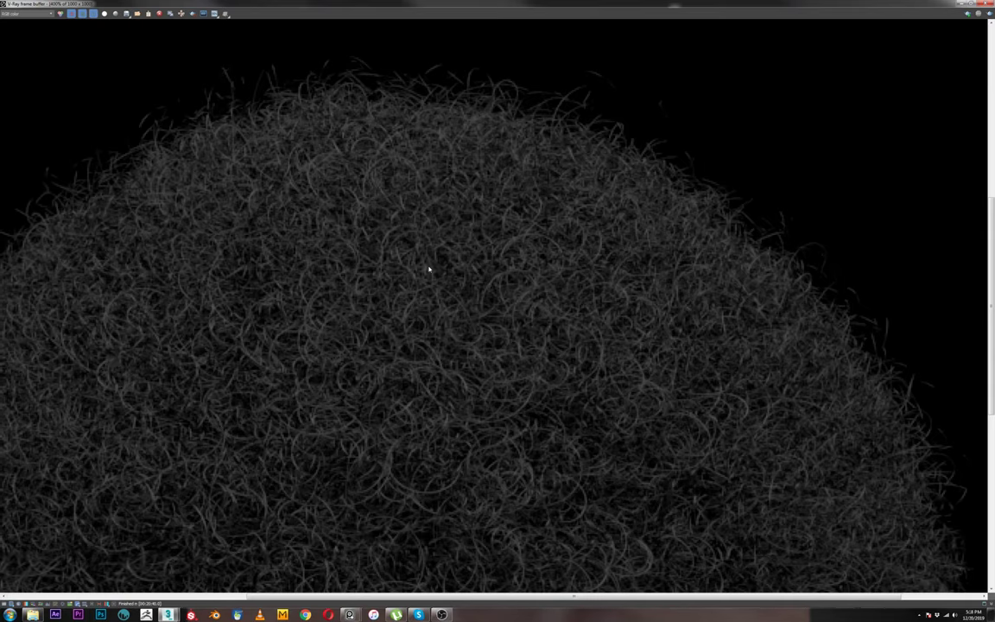
pyautogui.moveTo(403, 254); pyautogui.dragTo(244, 264, button='middle')
pyautogui.scroll(1, 76, 350)
pyautogui.scroll(-2, 192, 309)
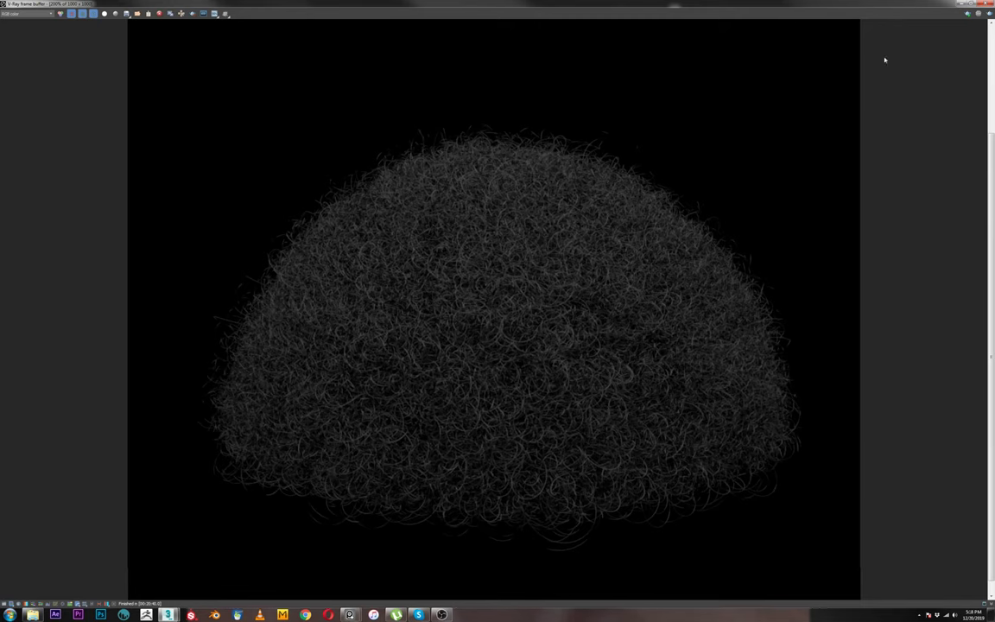
pyautogui.click(971, 4)
pyautogui.scroll(-1, 304, 287)
pyautogui.scroll(-1, 311, 328)
pyautogui.scroll(1, 315, 344)
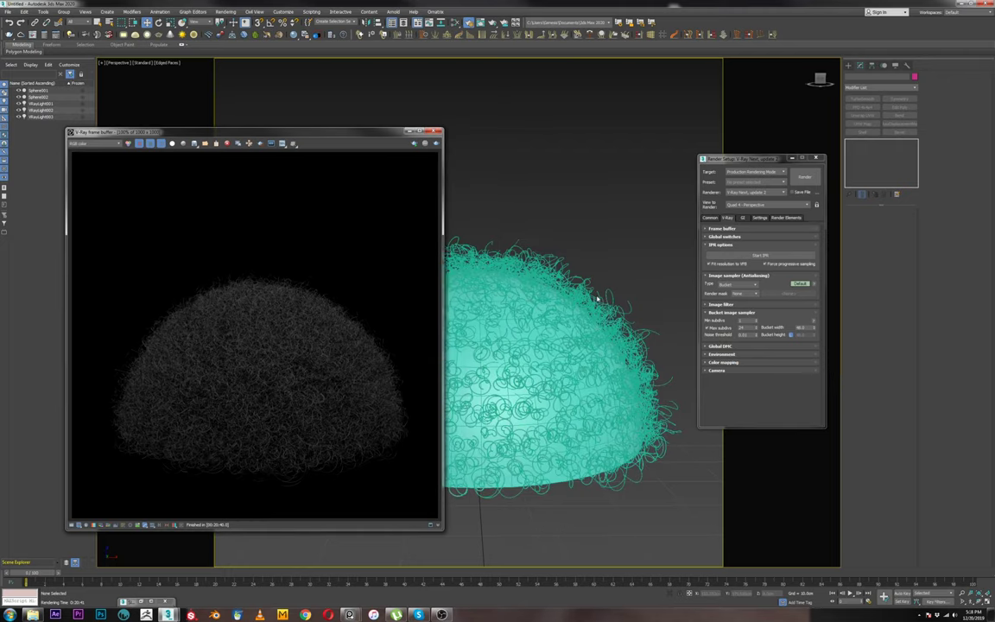
# Review the Ox Strand Curling, Render Settings and Hair from Guides parameters and inspect the curls on the dome mesh.
pyautogui.click(637, 331)
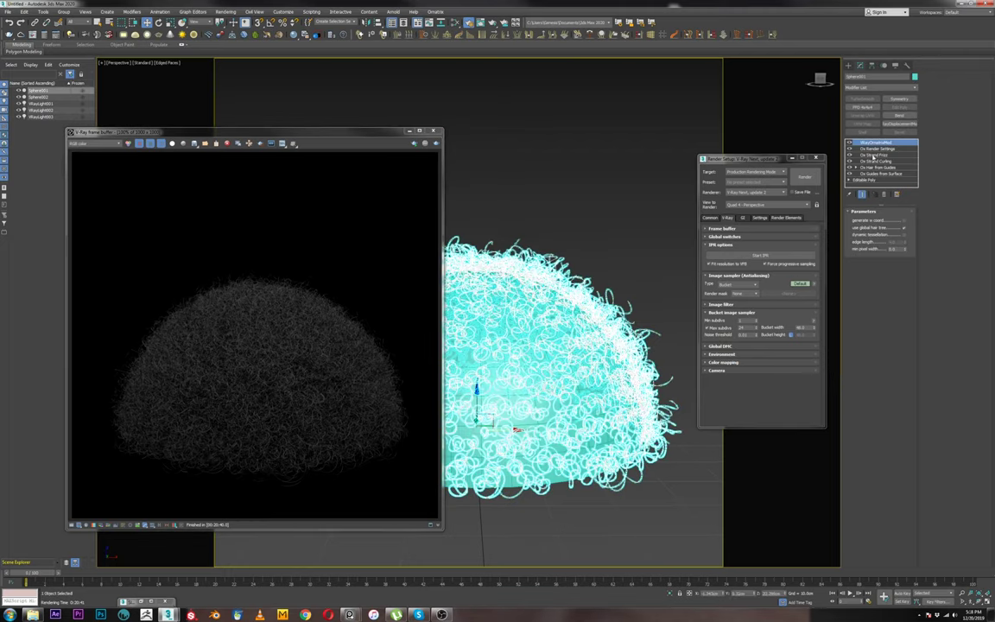
pyautogui.click(880, 162)
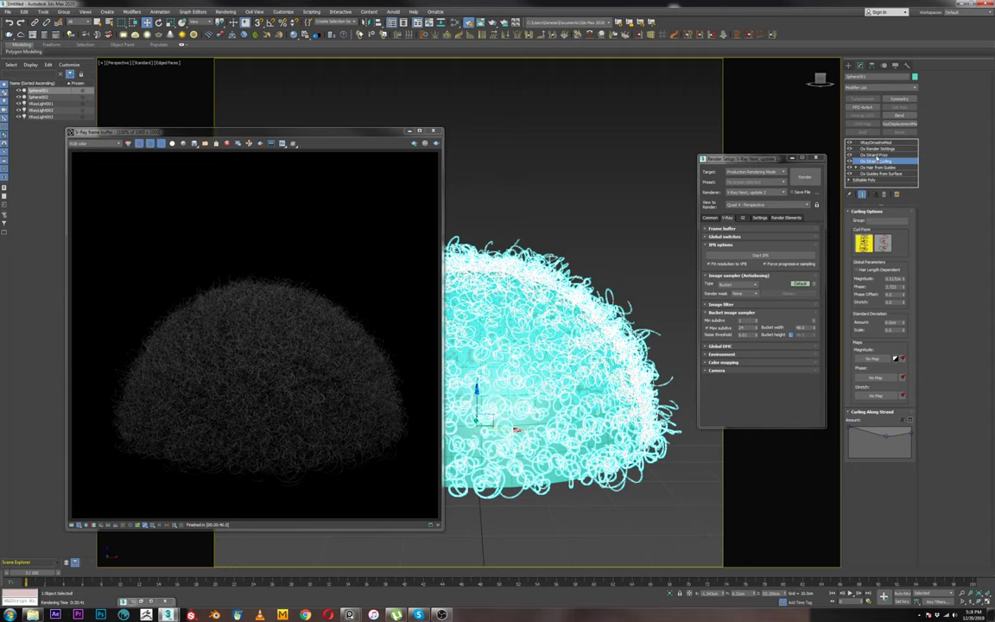
pyautogui.click(877, 149)
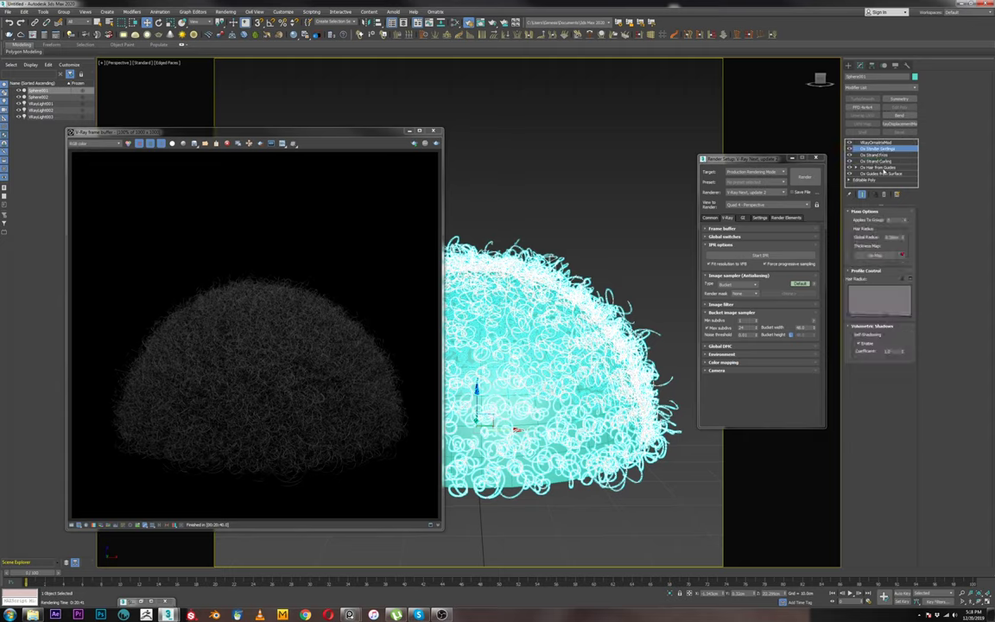
pyautogui.click(879, 168)
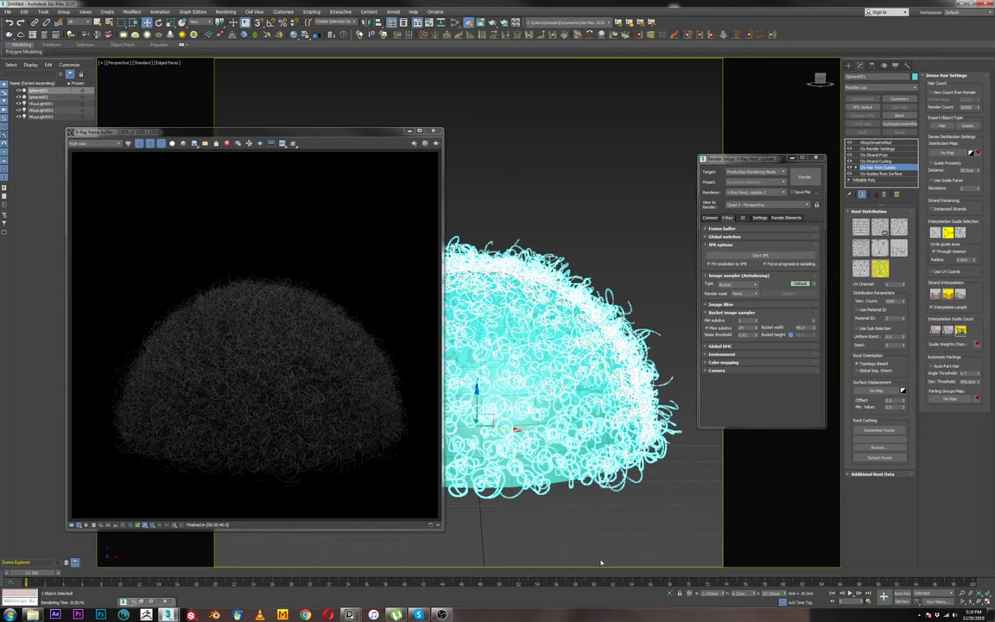
pyautogui.click(556, 478)
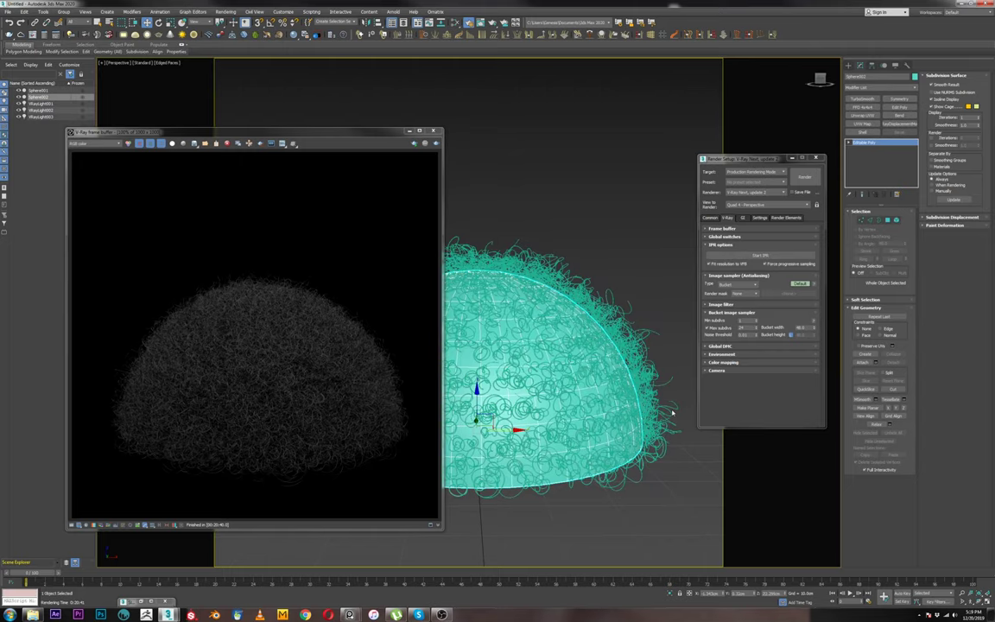
pyautogui.scroll(5, 227, 329)
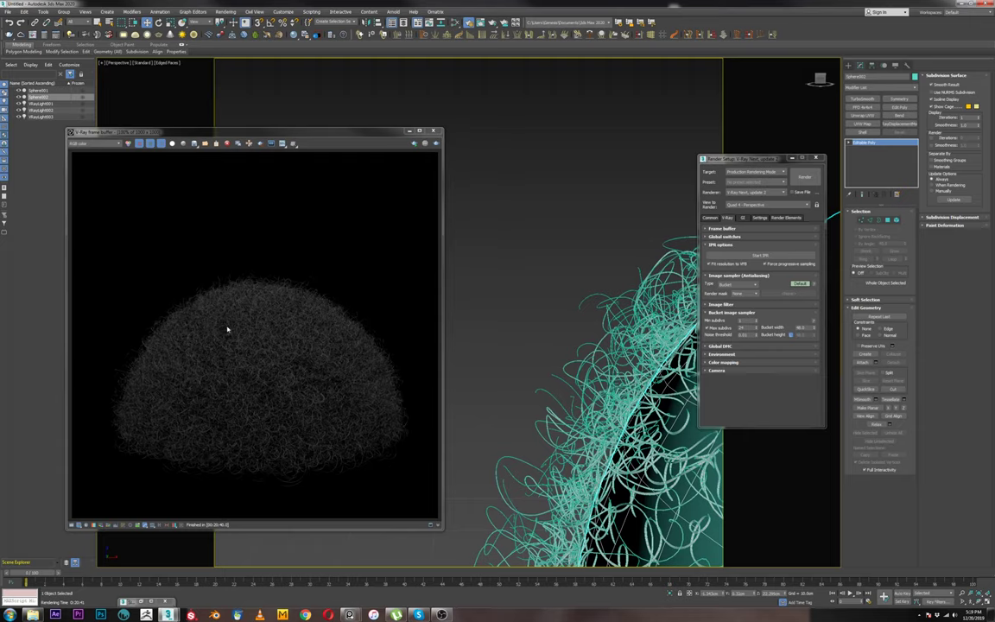
pyautogui.scroll(-5, 227, 329)
pyautogui.scroll(2, 467, 317)
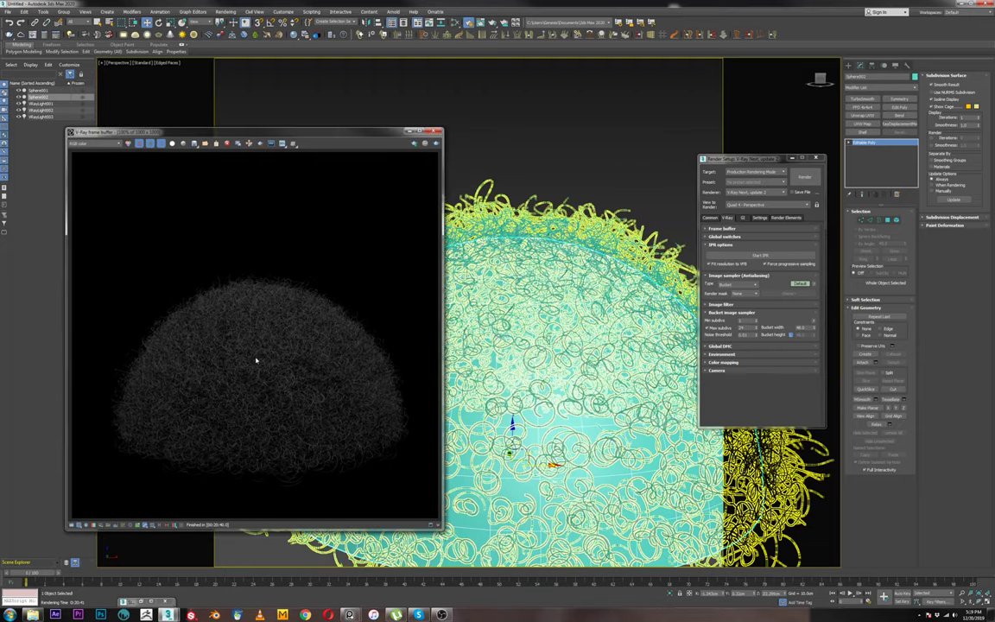
# Enlarge the frame buffer and compare the rendered curls with the afro reference photo at several magnifications.
pyautogui.doubleClick(308, 128)
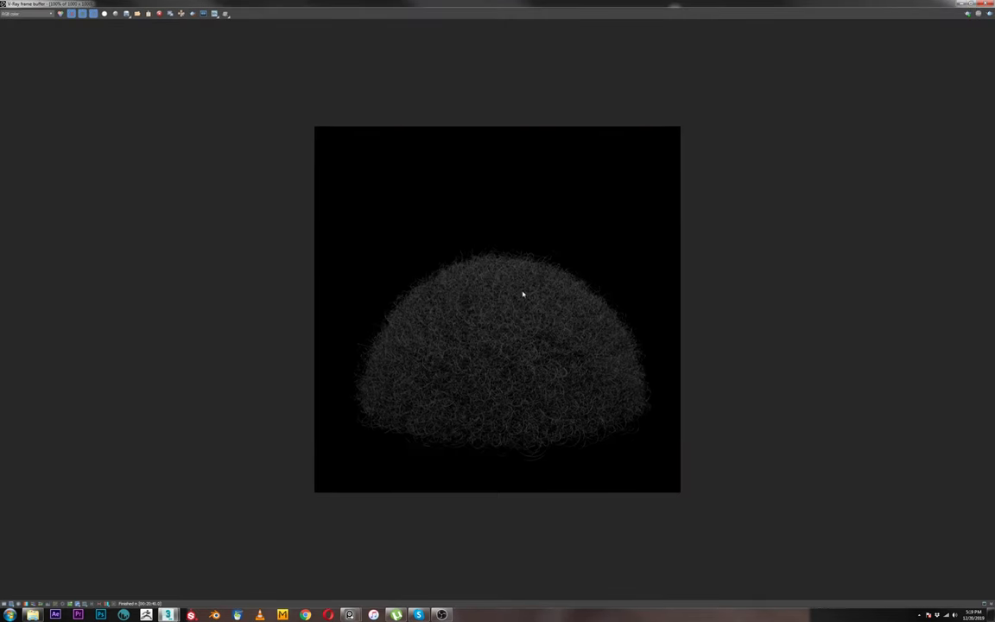
pyautogui.scroll(2, 522, 291)
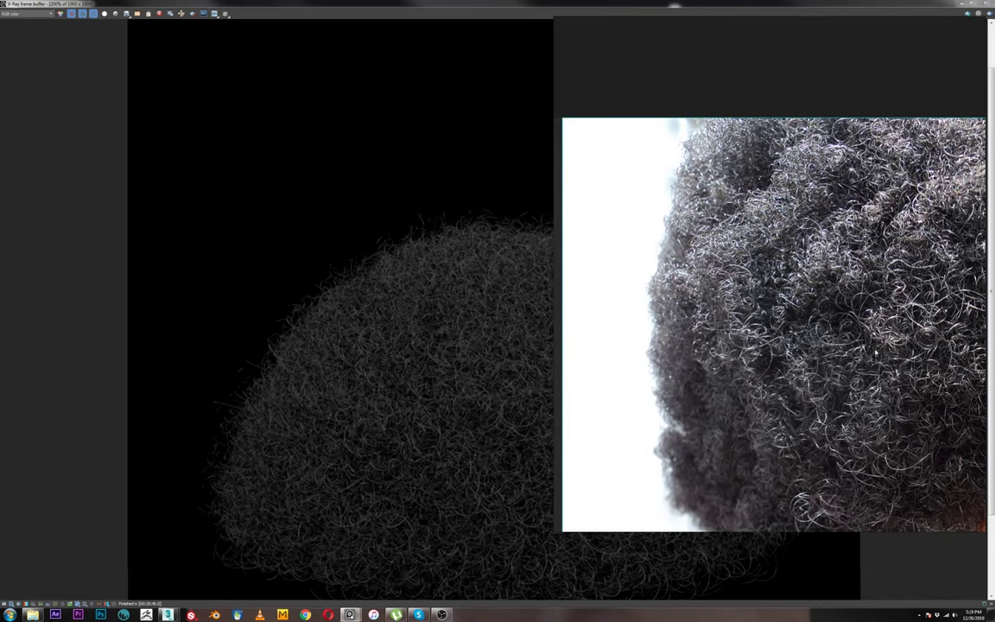
pyautogui.scroll(2, 480, 406)
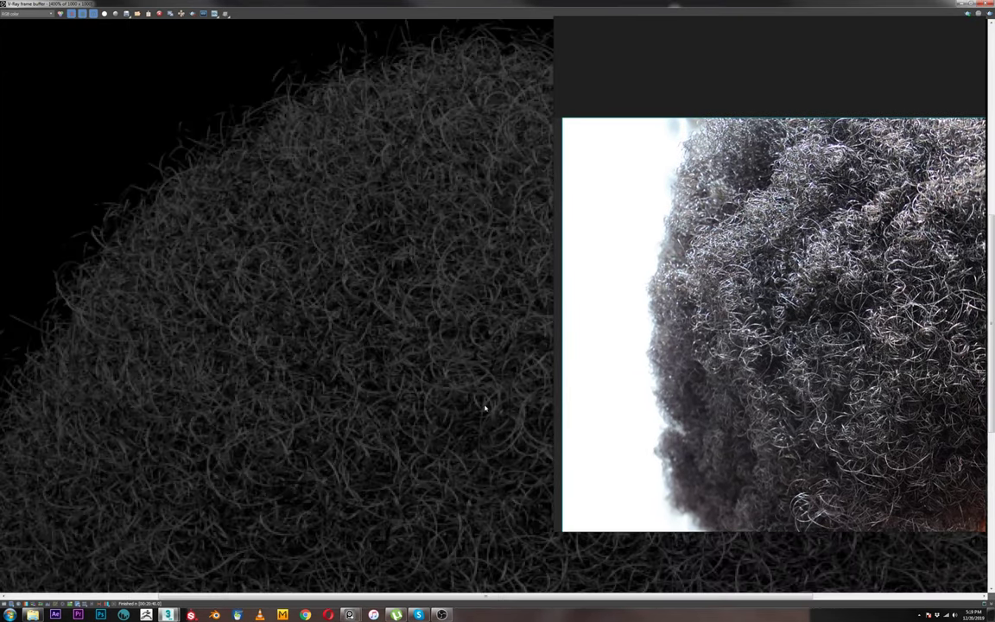
pyautogui.scroll(-1, 421, 307)
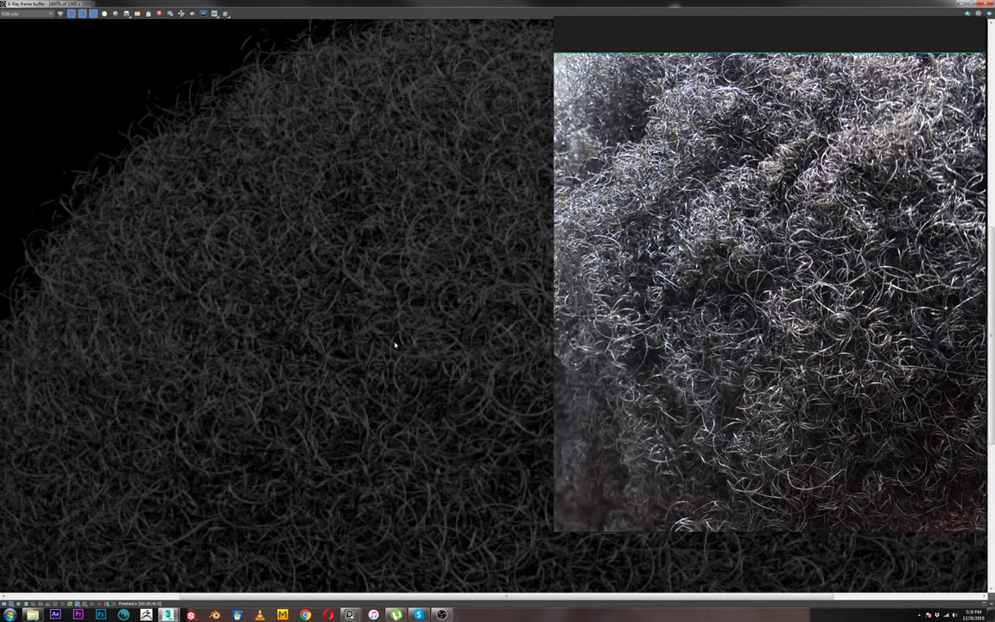
pyautogui.scroll(-5, 395, 346)
pyautogui.scroll(4, 489, 343)
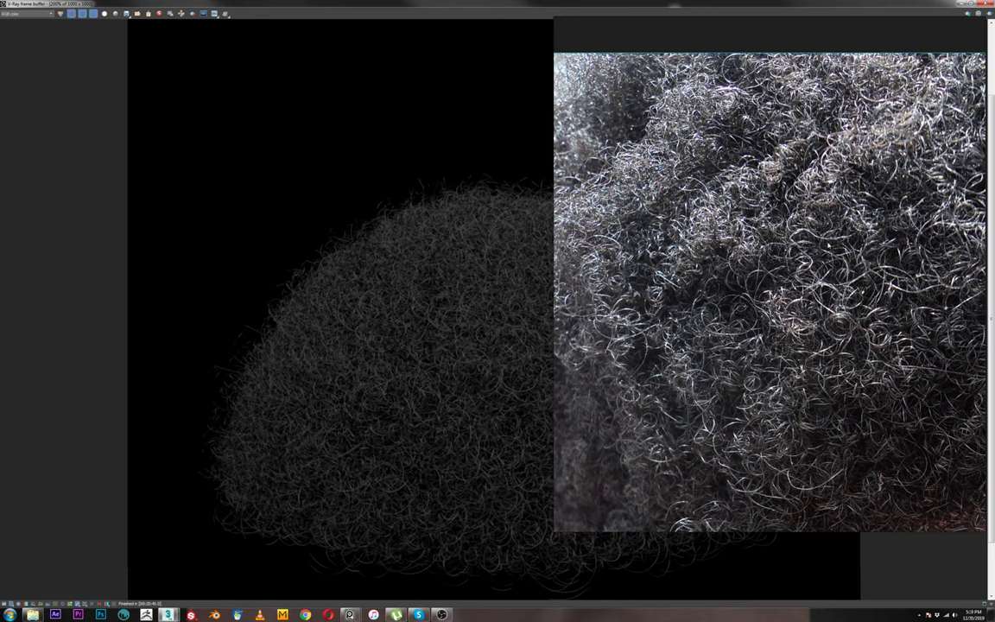
pyautogui.scroll(-3, 491, 322)
pyautogui.scroll(3, 493, 322)
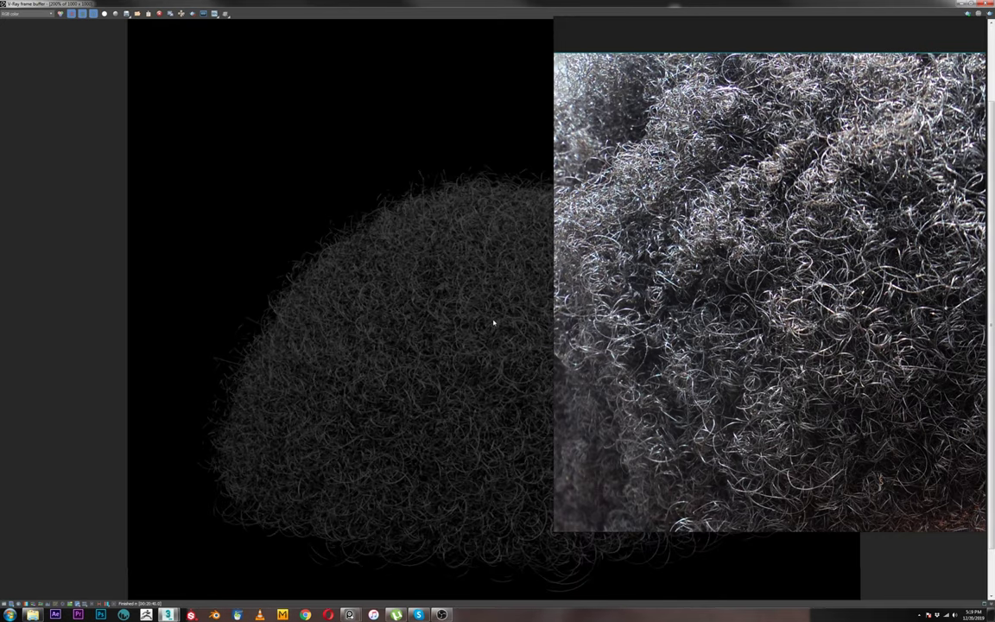
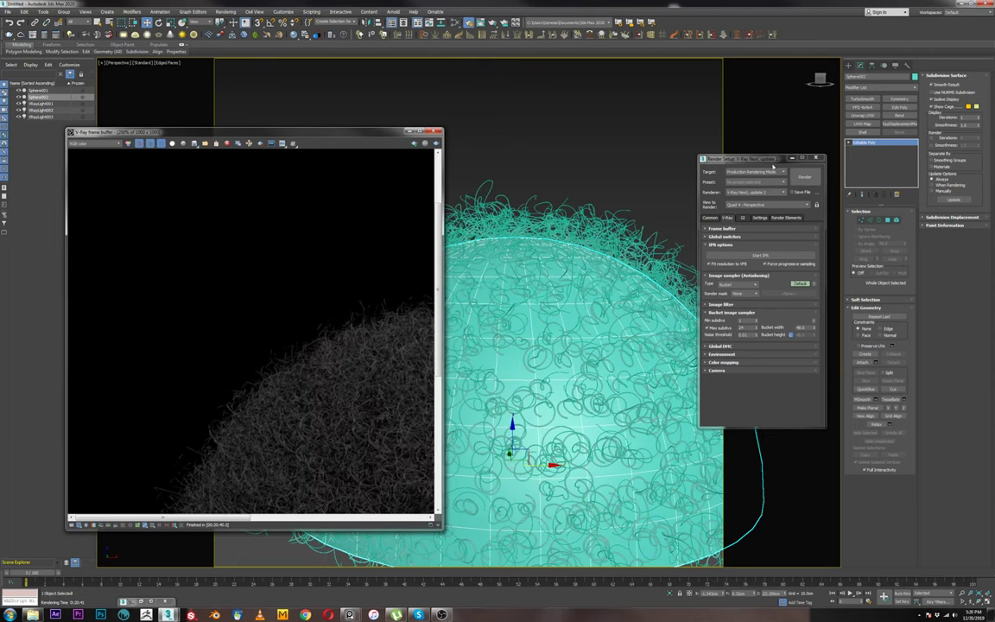
# Copy all Ornatrix modifiers of the hair object, from Ox Guides from Surface to VRayOrnatrixMod, and put the frame buffer away.
pyautogui.moveTo(751, 158); pyautogui.dragTo(635, 153)
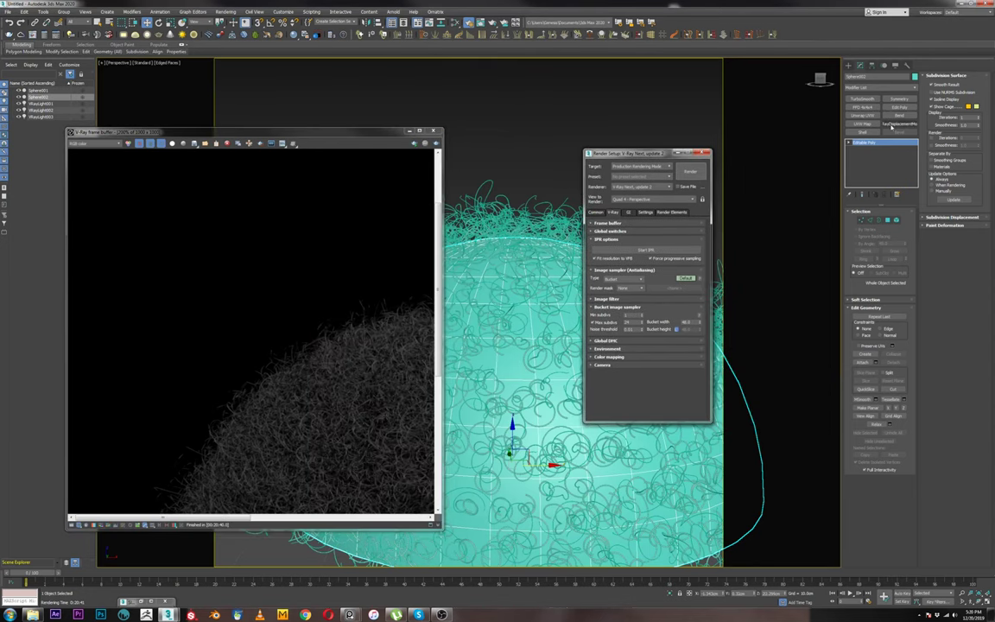
pyautogui.click(478, 189)
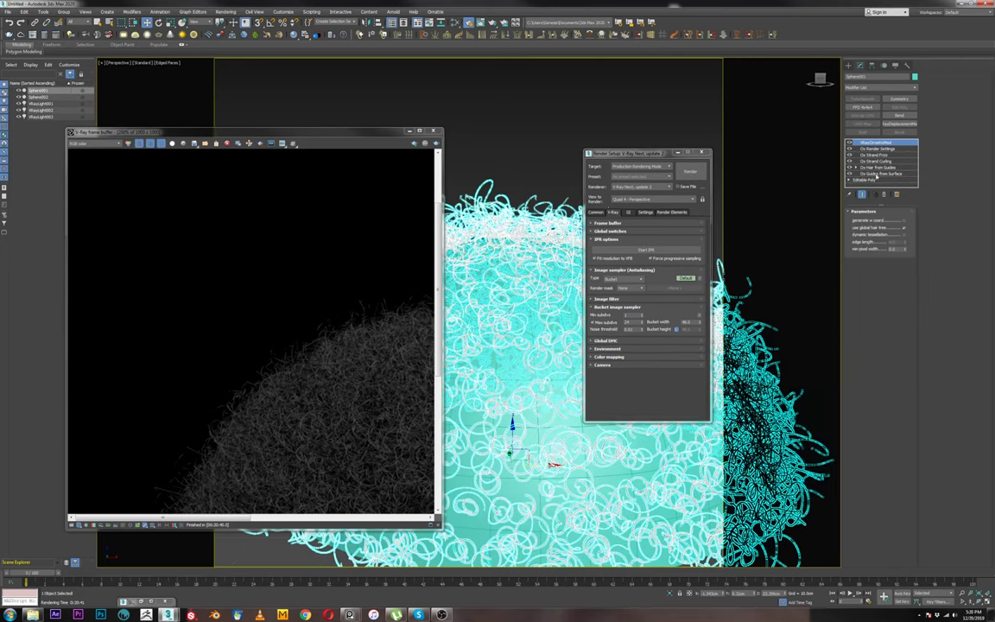
pyautogui.keyDown('shift'); pyautogui.click(877, 174); pyautogui.keyUp('shift')
pyautogui.rightClick(874, 143)
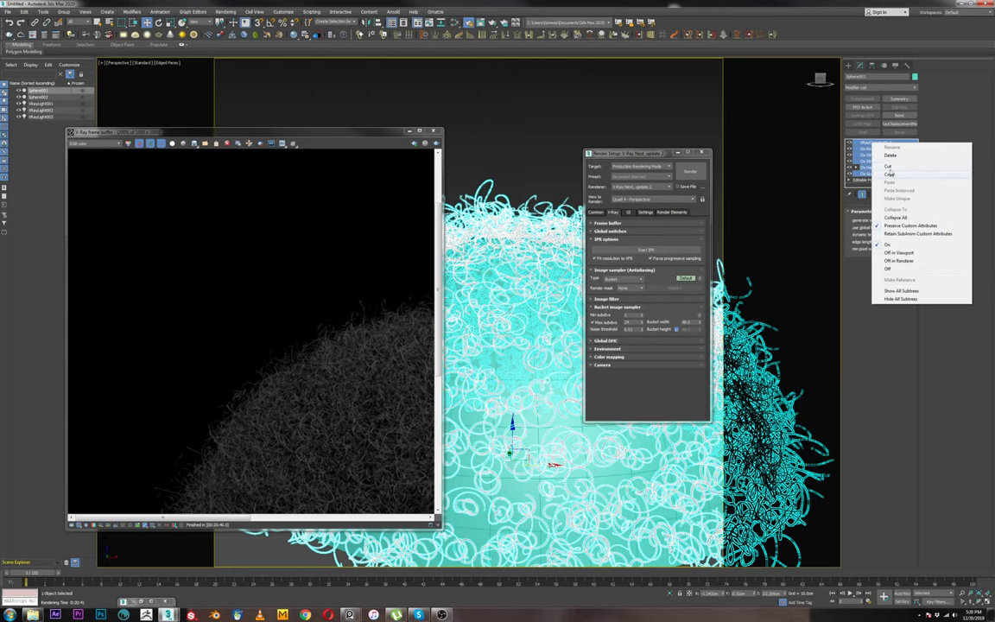
pyautogui.click(893, 175)
pyautogui.click(434, 132)
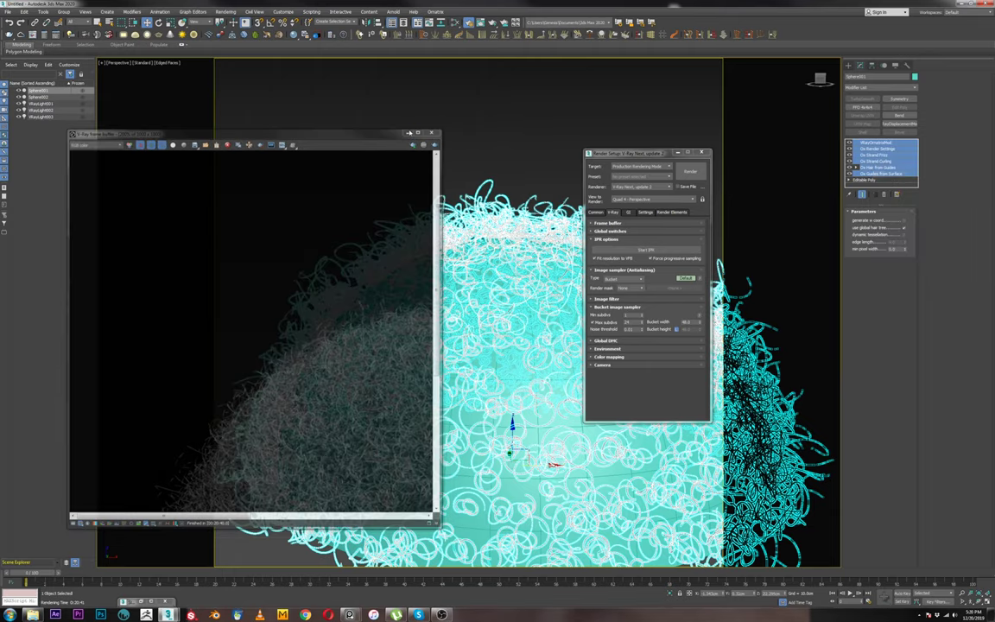
# Create a standard sphere on the grid beside the hair dome and switch to the Move tool.
pyautogui.scroll(-3, 418, 233)
pyautogui.scroll(-2, 418, 233)
pyautogui.moveTo(418, 233); pyautogui.dragTo(369, 254, button='middle')
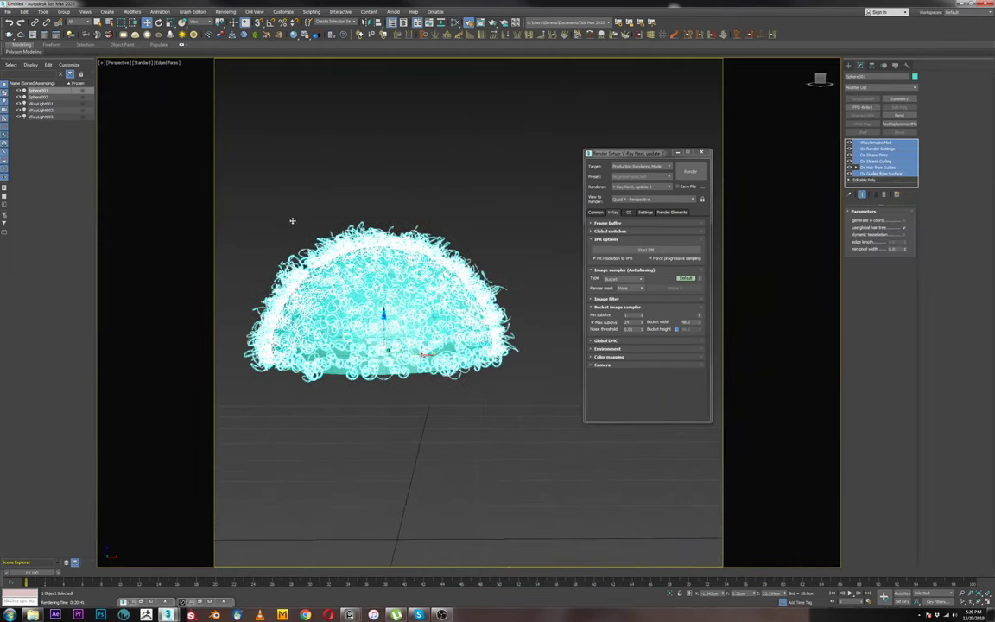
pyautogui.click(848, 65)
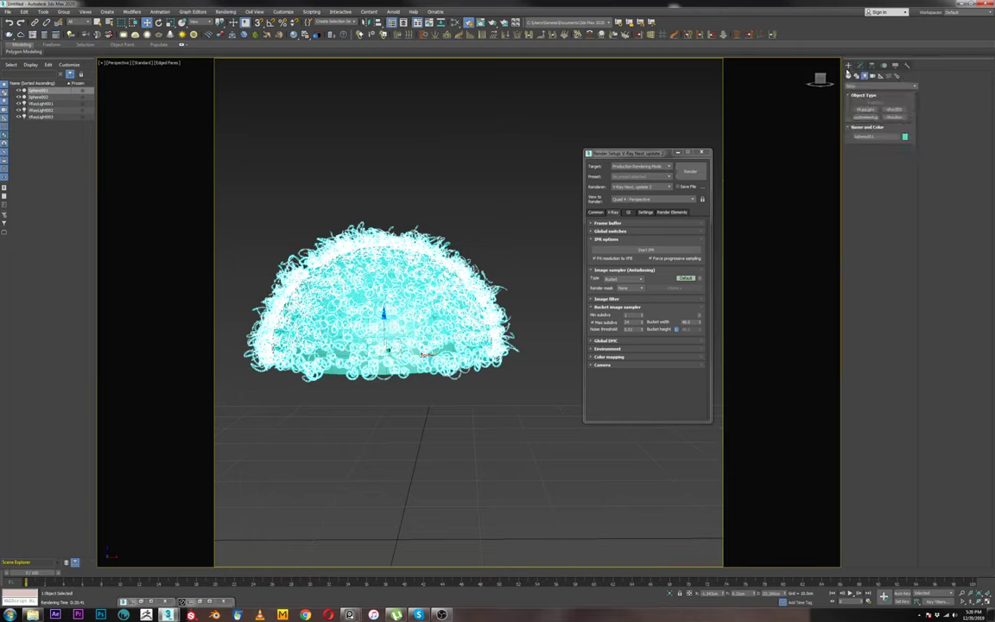
pyautogui.click(848, 76)
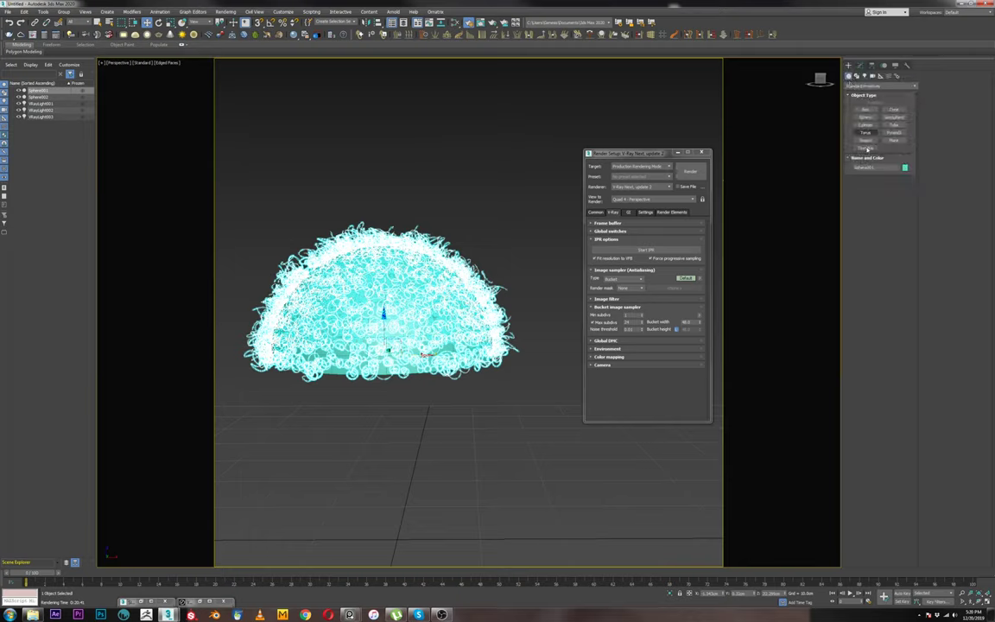
pyautogui.click(867, 118)
pyautogui.moveTo(529, 436); pyautogui.dragTo(609, 436)
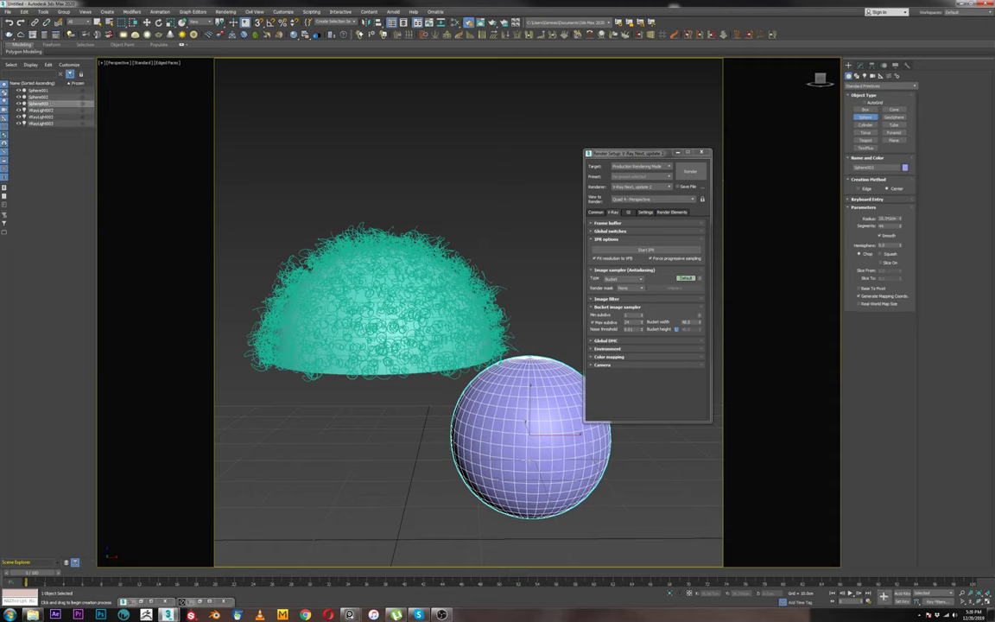
pyautogui.press('w')
pyautogui.rightClick(539, 441)
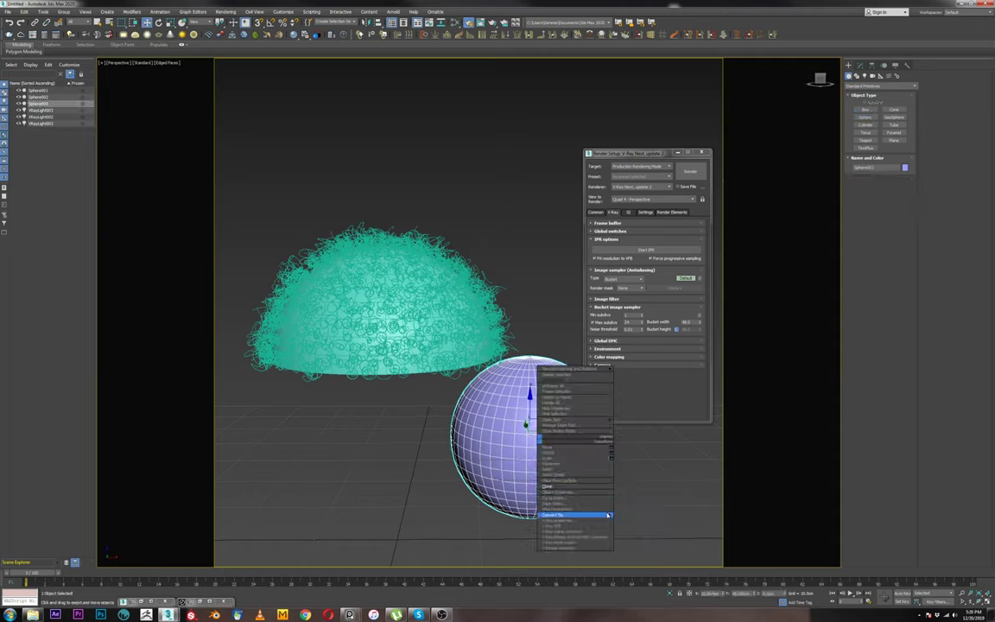
pyautogui.moveTo(610, 517)
pyautogui.click(670, 471)
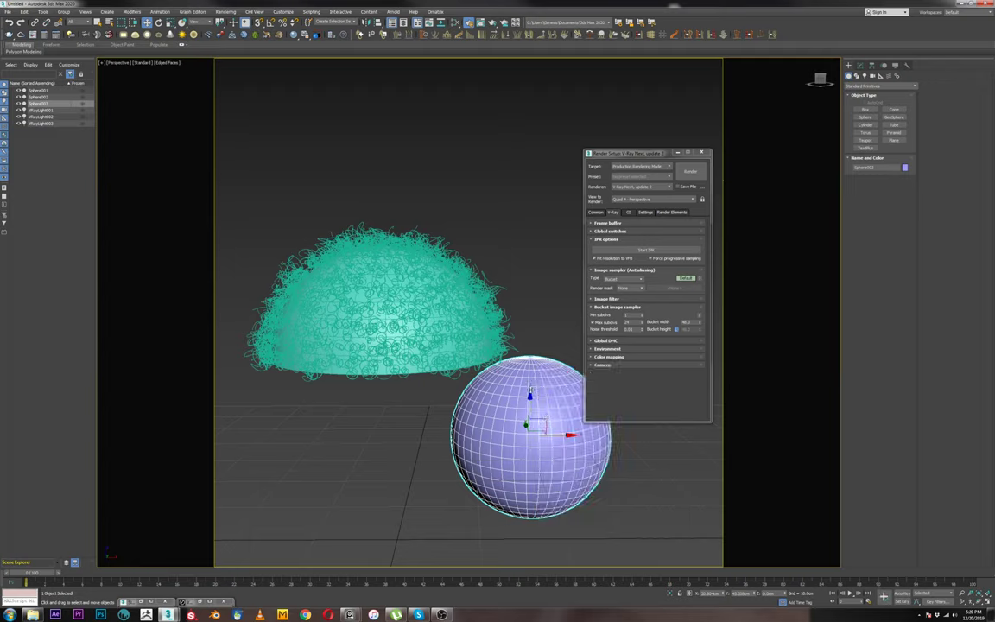
# Reduce the new sphere's radius to just under half its drawn size and convert it to an Editable Poly.
pyautogui.click(861, 66)
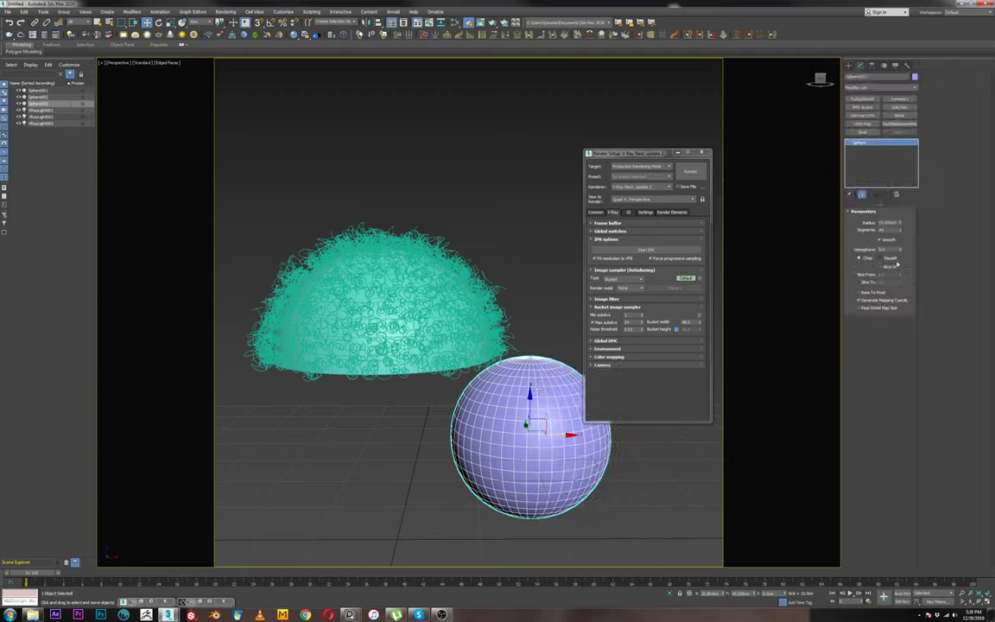
pyautogui.moveTo(900, 225); pyautogui.dragTo(902, 242)
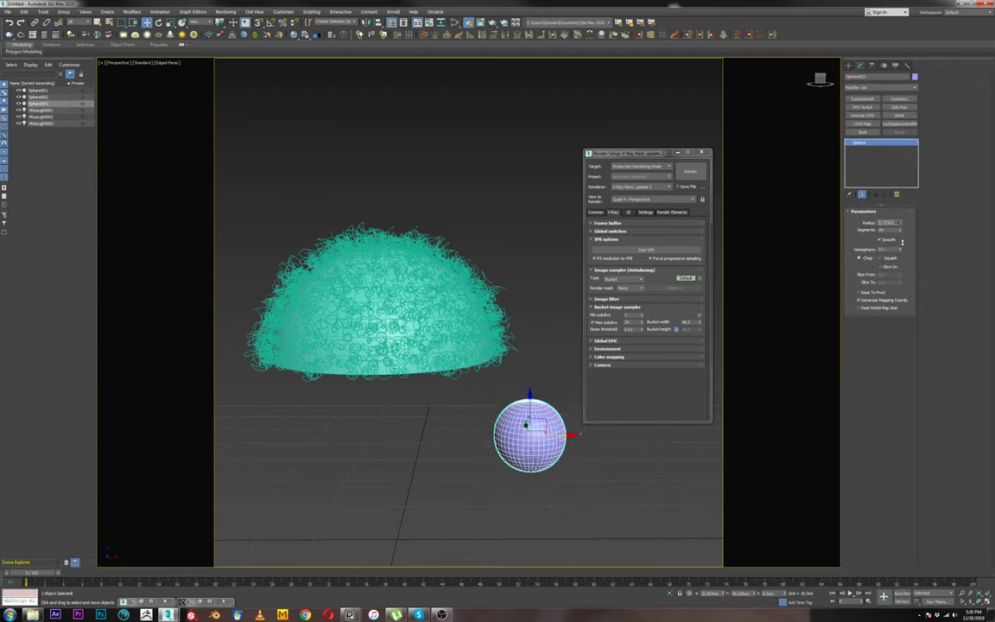
pyautogui.moveTo(570, 415); pyautogui.dragTo(535, 430, button='middle')
pyautogui.rightClick(561, 428)
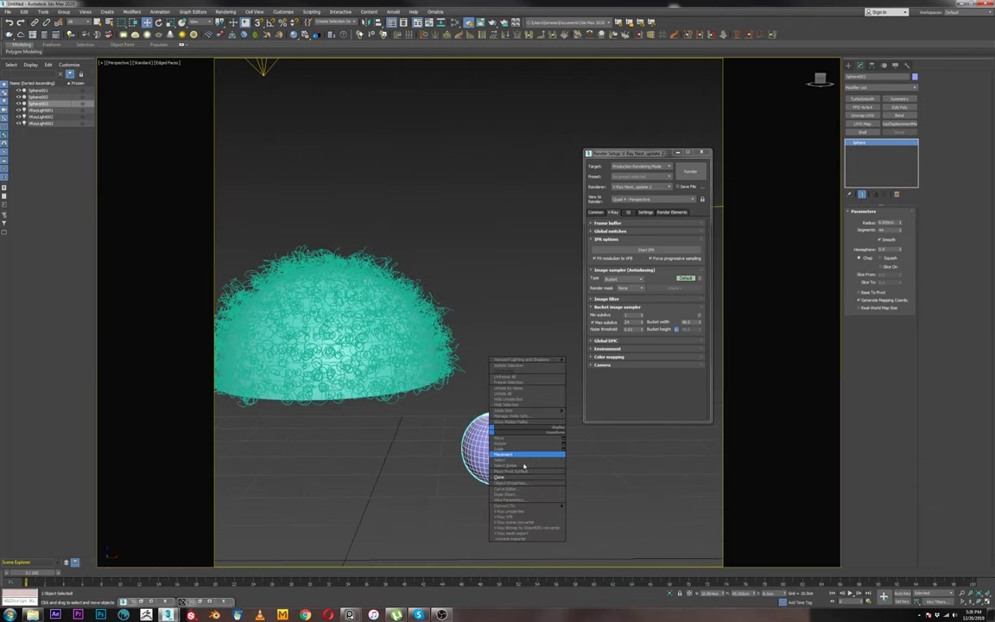
pyautogui.moveTo(560, 512)
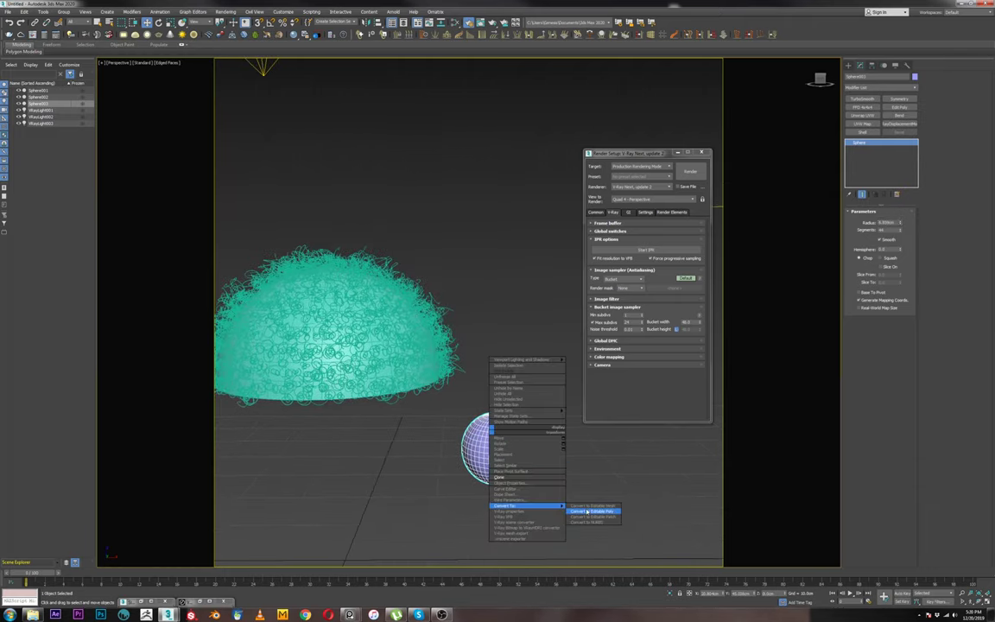
pyautogui.click(592, 513)
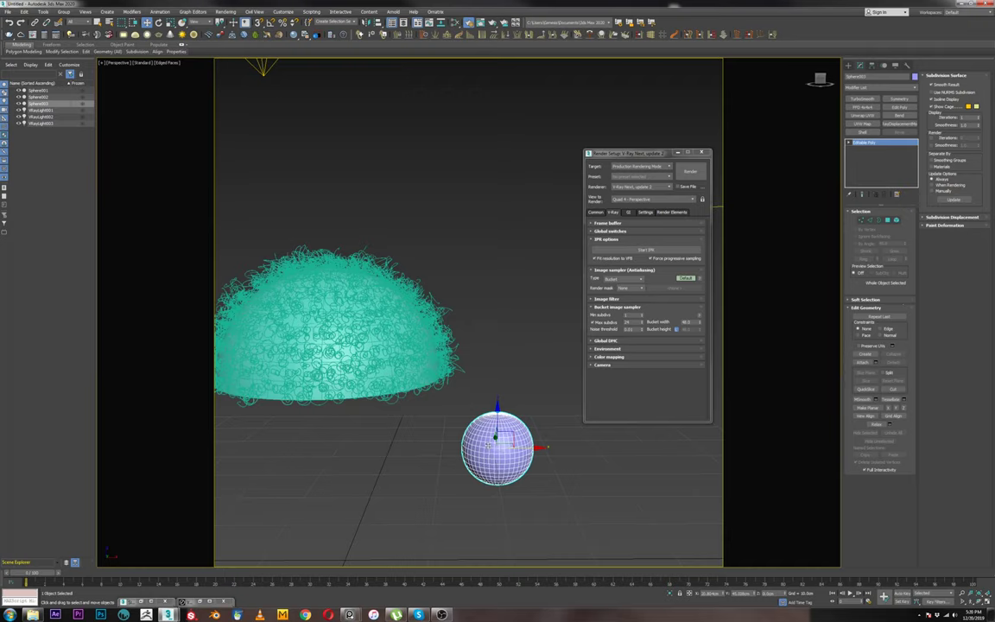
# Paste the copied Ornatrix modifiers, from Ox Guides from Surface to VRayOrnatrixMod, onto the small sphere's Editable Poly.
pyautogui.scroll(5, 488, 445)
pyautogui.rightClick(882, 157)
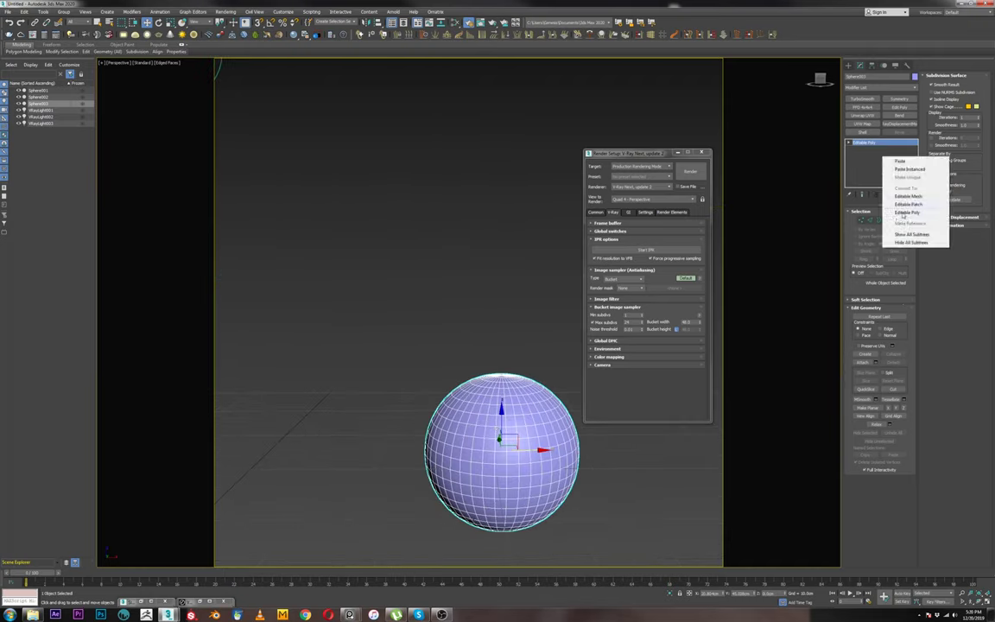
pyautogui.click(900, 161)
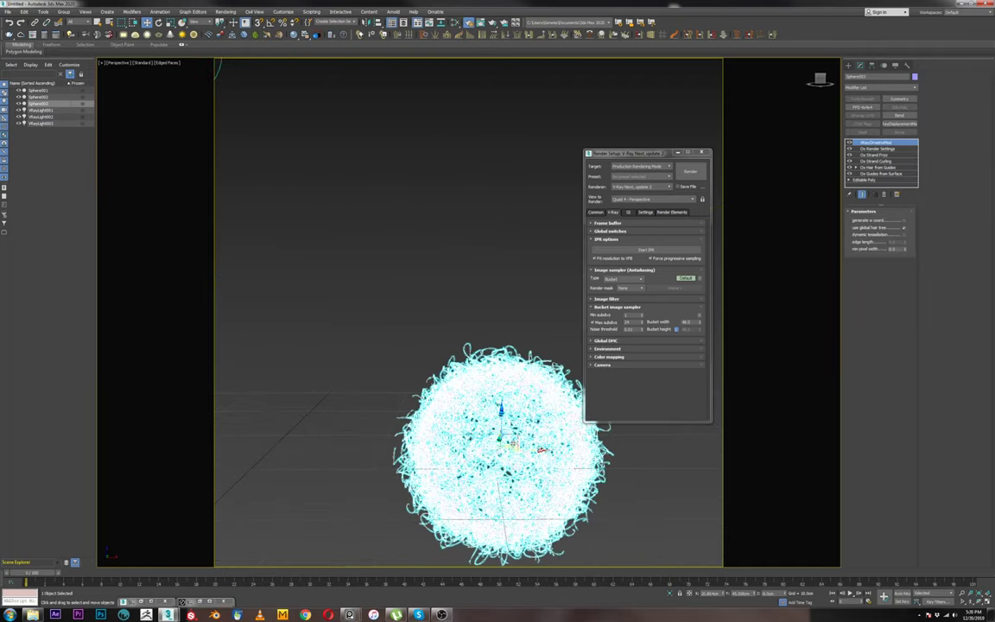
# Examine the curly hair on the small sphere up close and from farther away, comparing it with the hair dome.
pyautogui.scroll(-6, 489, 415)
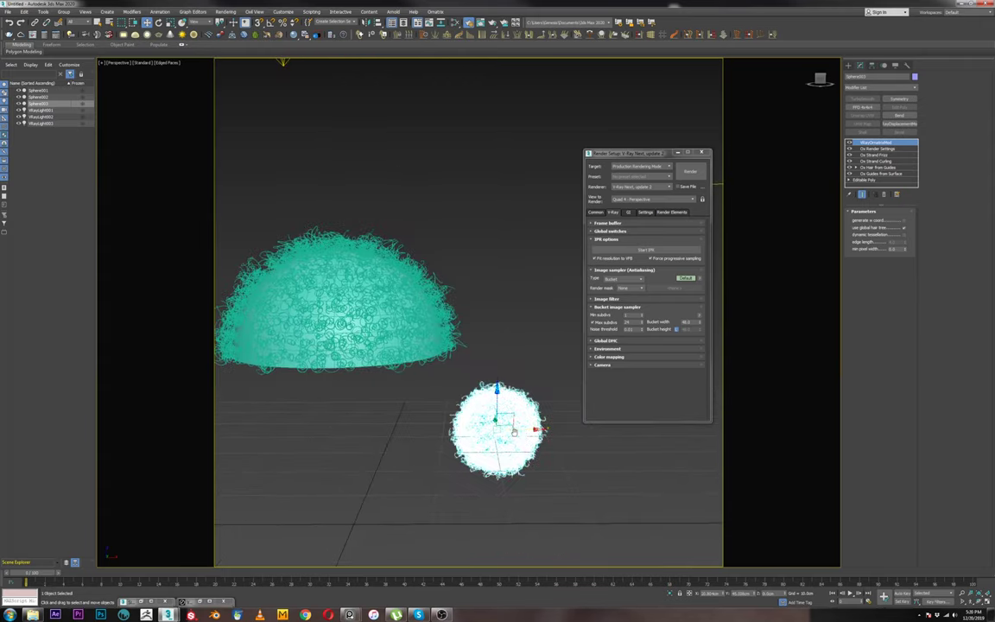
pyautogui.scroll(6, 513, 431)
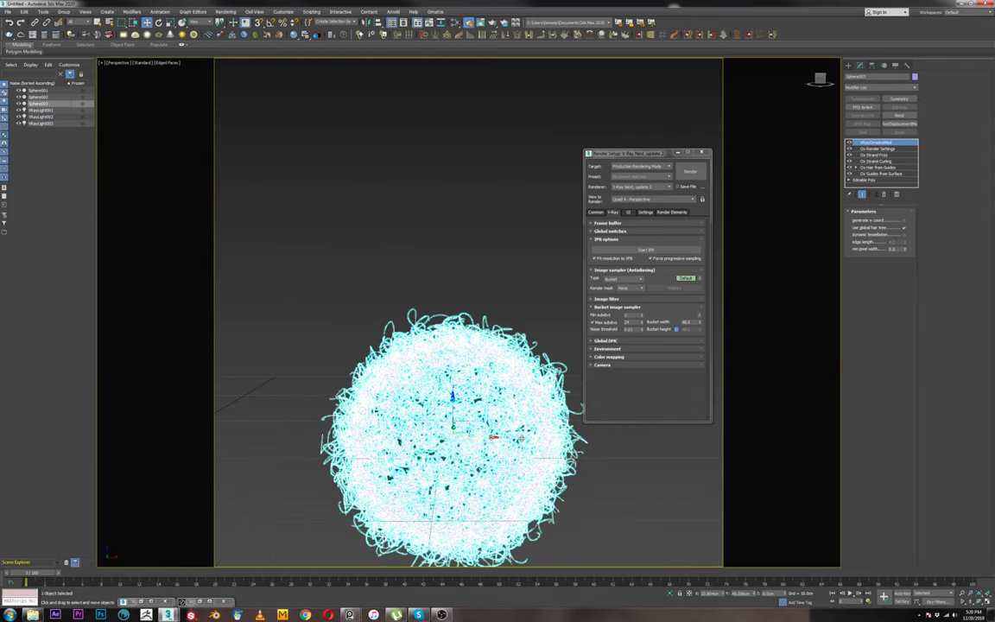
pyautogui.scroll(-6, 523, 445)
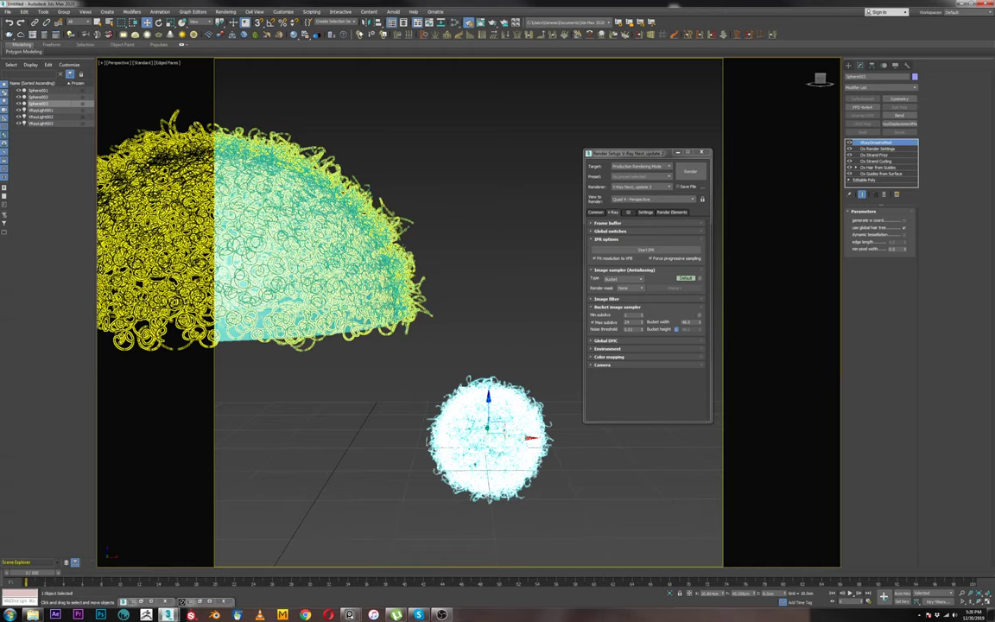
pyautogui.keyDown('alt'); pyautogui.moveTo(513, 431); pyautogui.dragTo(501, 411, button='middle'); pyautogui.keyUp('alt')
pyautogui.scroll(6, 501, 411)
pyautogui.scroll(-3, 501, 411)
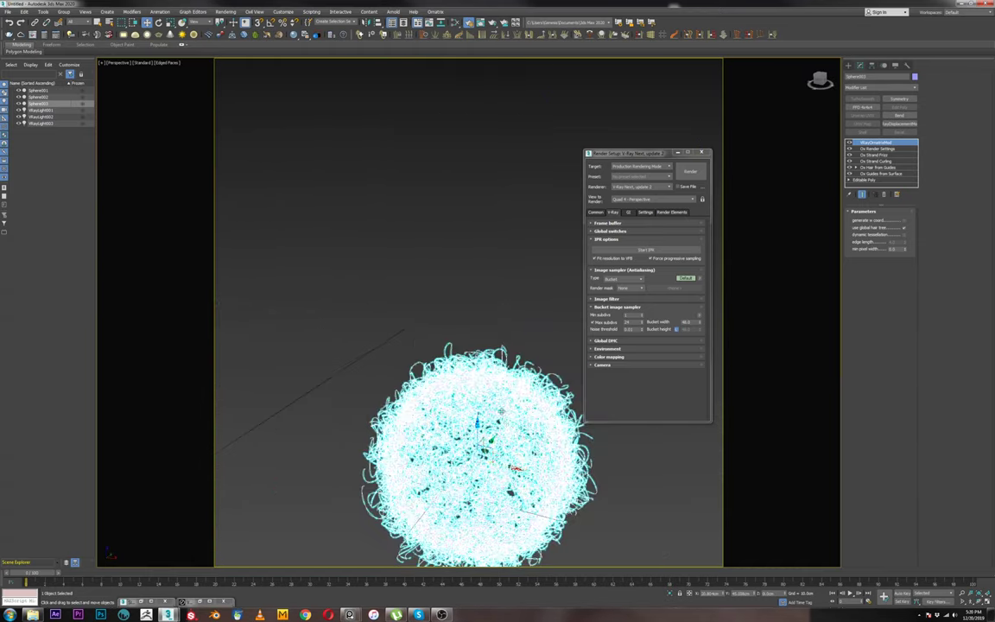
pyautogui.scroll(3, 505, 431)
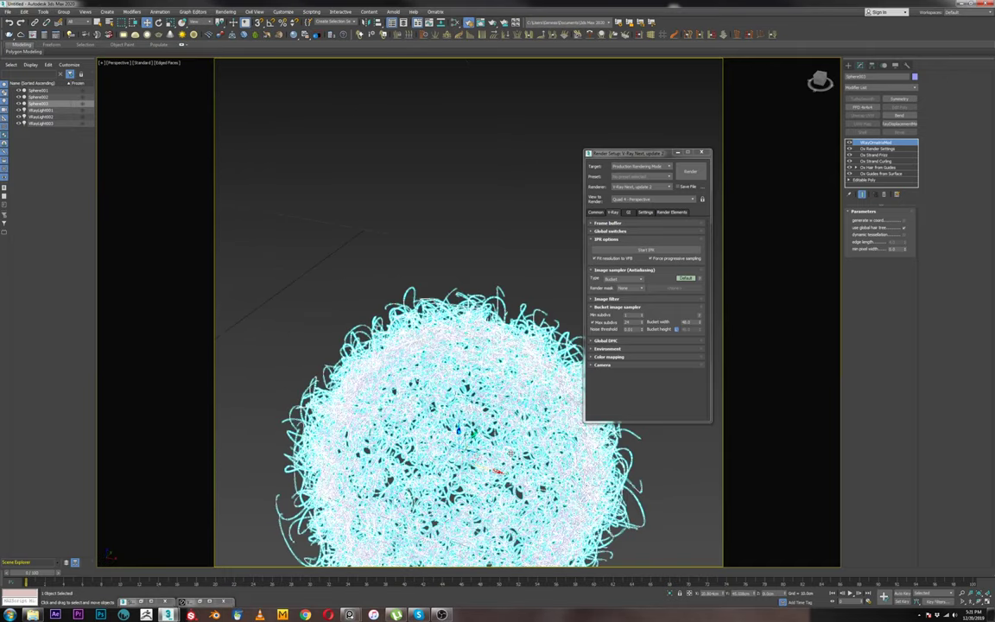
pyautogui.scroll(-5, 510, 453)
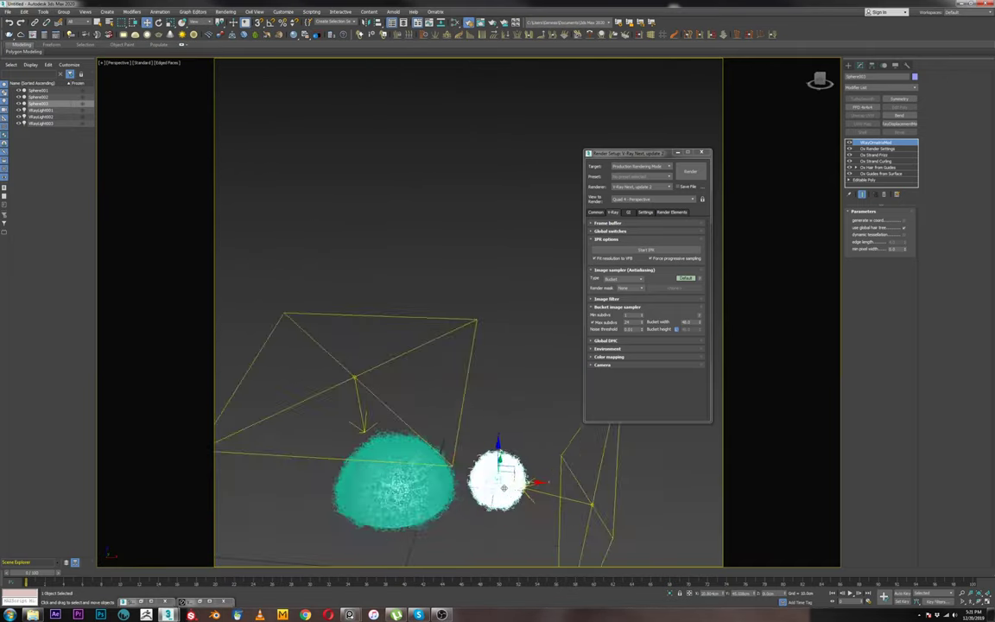
# Raise the hair-covered sphere above the grid so it sits closer to the hair dome's height.
pyautogui.keyDown('alt'); pyautogui.moveTo(504, 487); pyautogui.dragTo(506, 469, button='middle'); pyautogui.keyUp('alt')
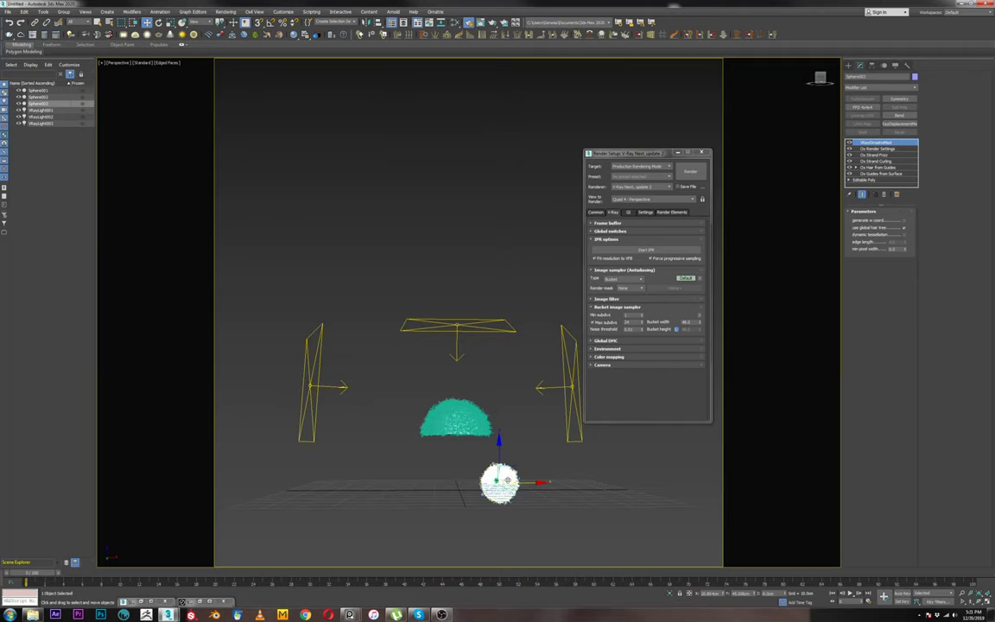
pyautogui.scroll(4, 507, 480)
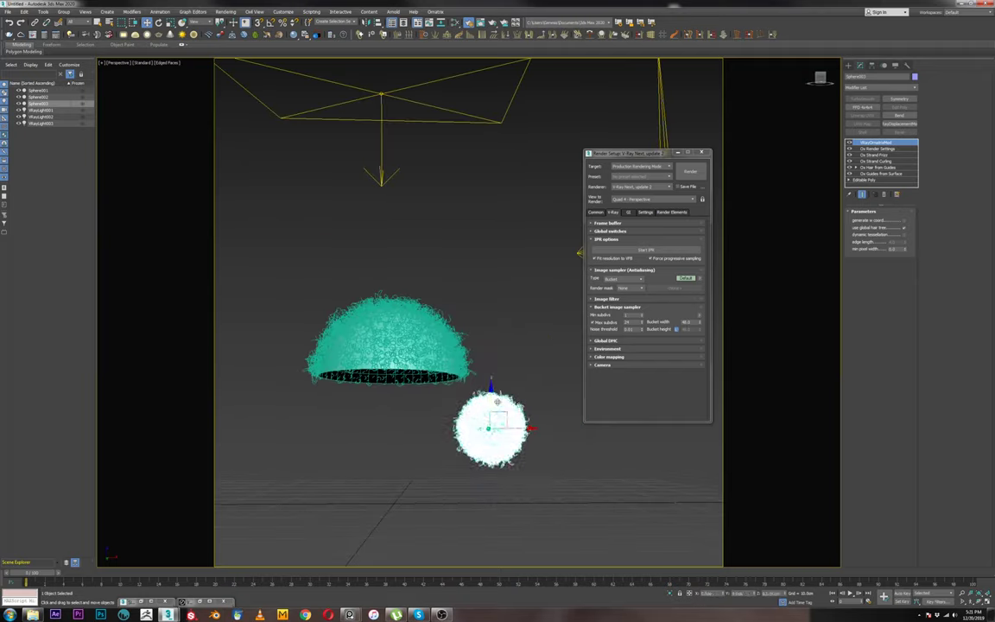
pyautogui.keyDown('alt'); pyautogui.moveTo(489, 458); pyautogui.dragTo(462, 398, button='middle'); pyautogui.keyUp('alt')
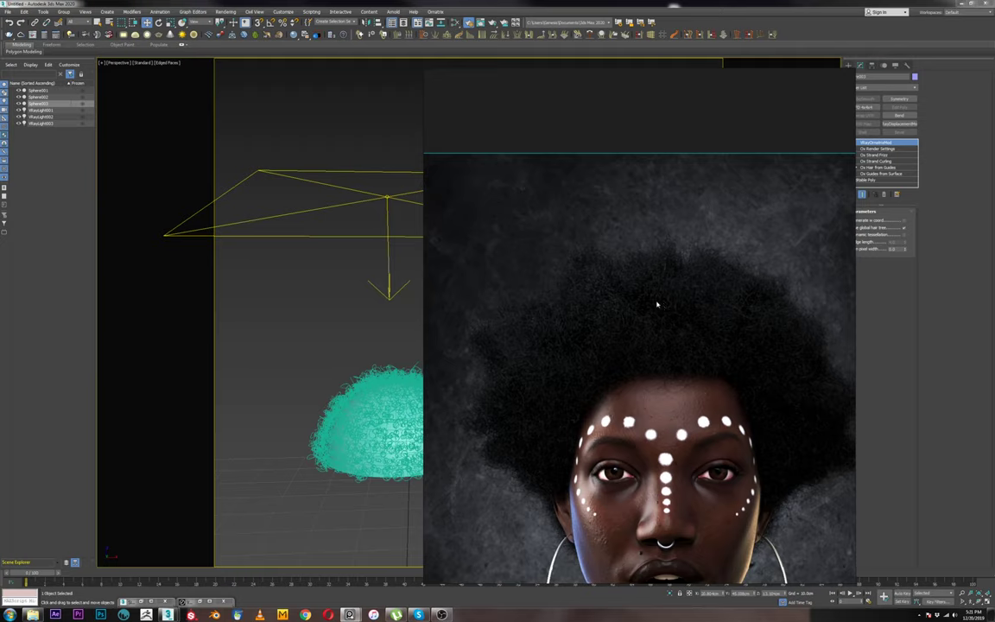
# Compare the hair dome with the afro reference photo, examining the hair's full outline and volume around the face.
pyautogui.click(384, 413)
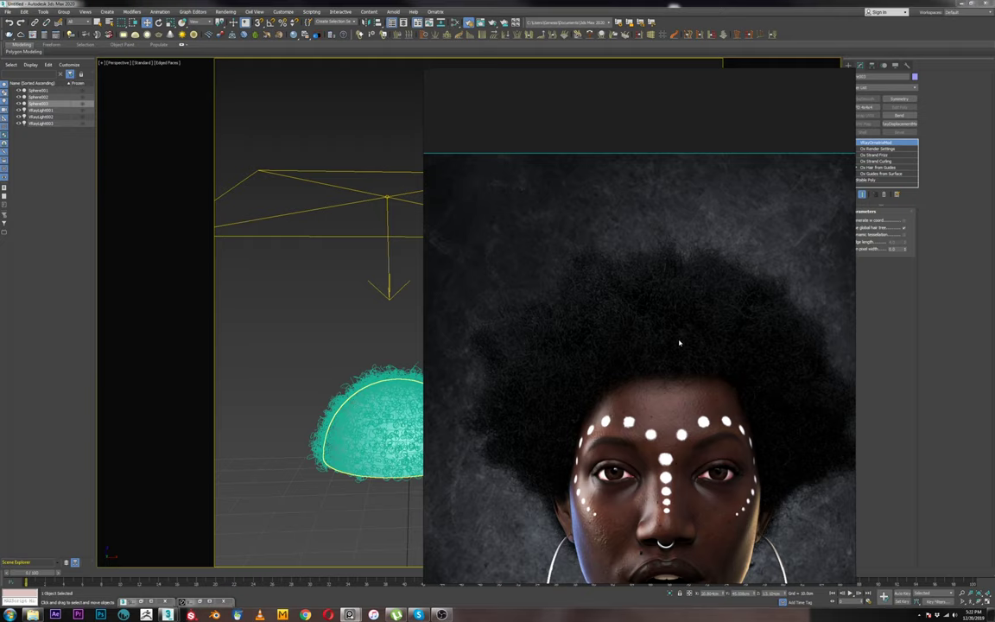
pyautogui.moveTo(678, 343); pyautogui.dragTo(659, 322, button='middle')
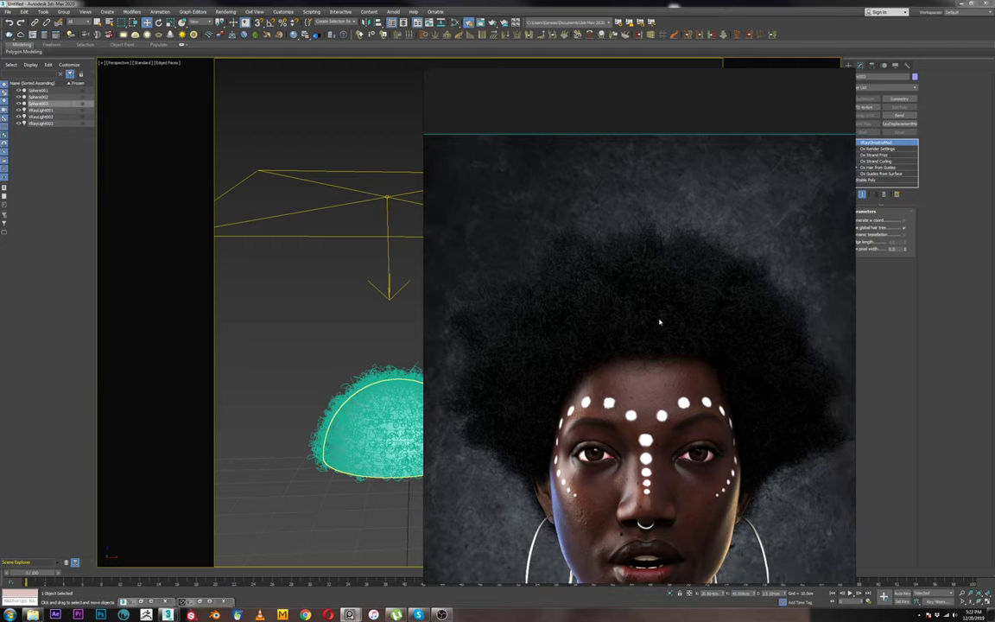